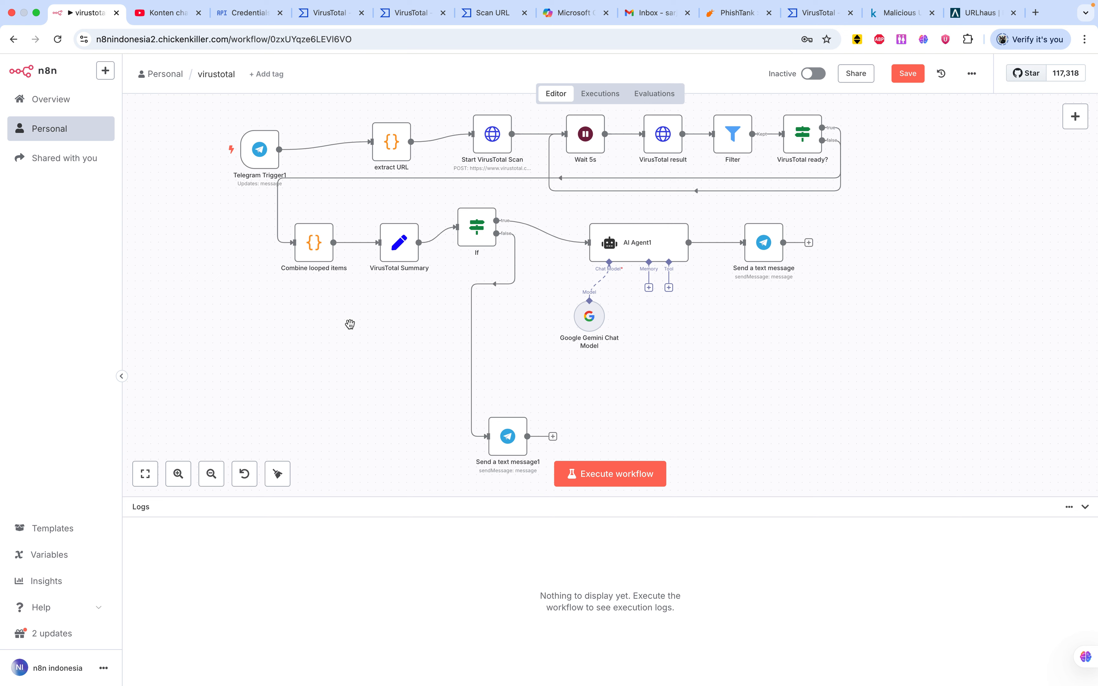
- View the Honda Jazz prize message in Telegram's checkurl bot chat and execute the virustotal workflow in n8n
{"action": "key", "text": "super+Tab"}
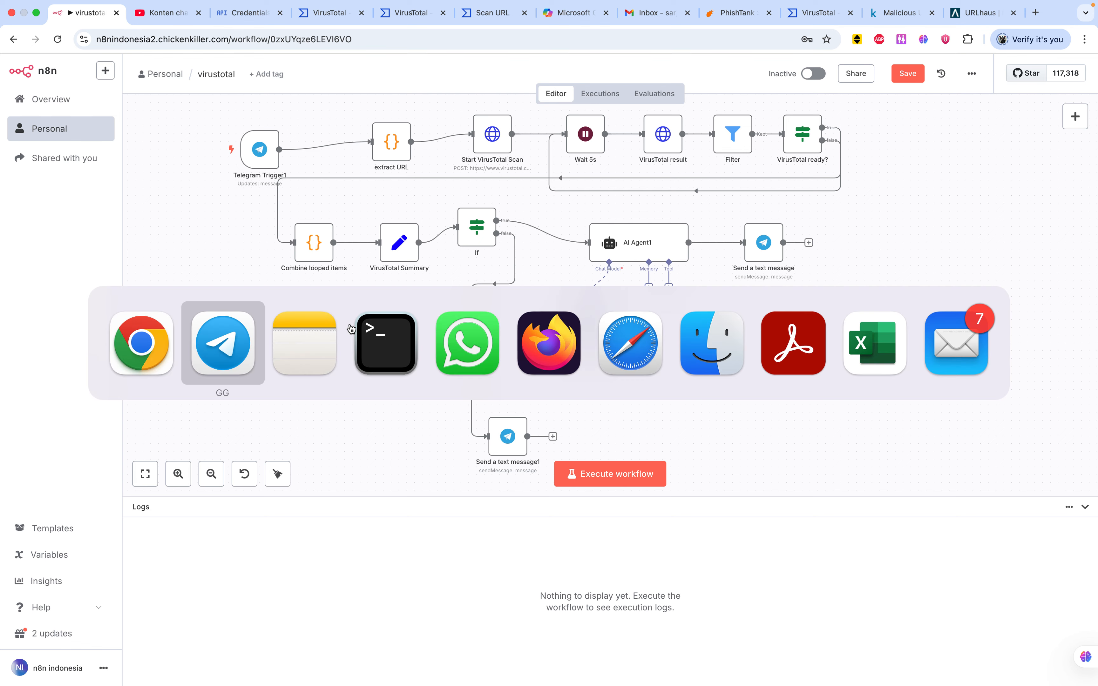
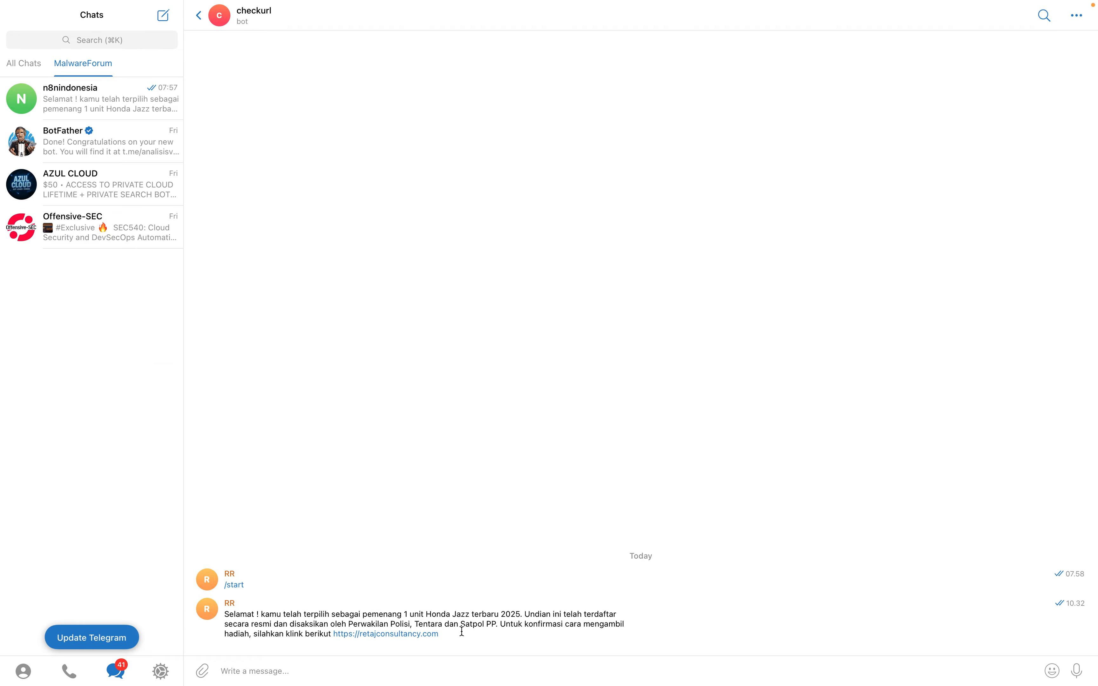
{"action": "key", "text": "super+Tab"}
{"action": "left_click", "coordinate": [597, 480]}
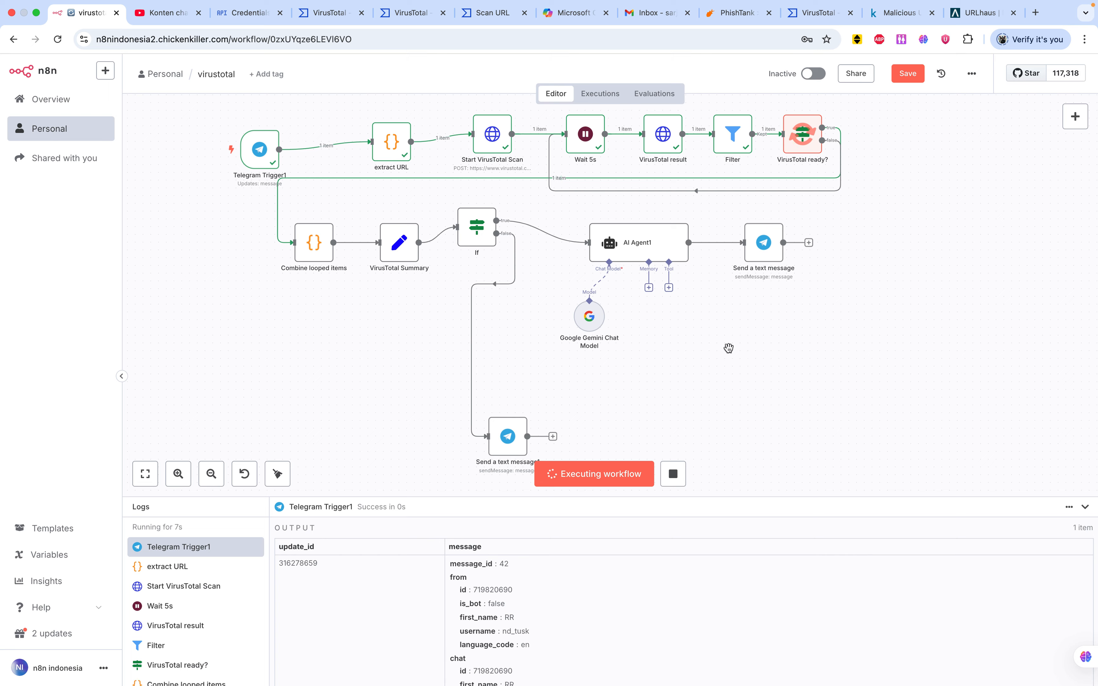
{"action": "key", "text": "super+Tab"}
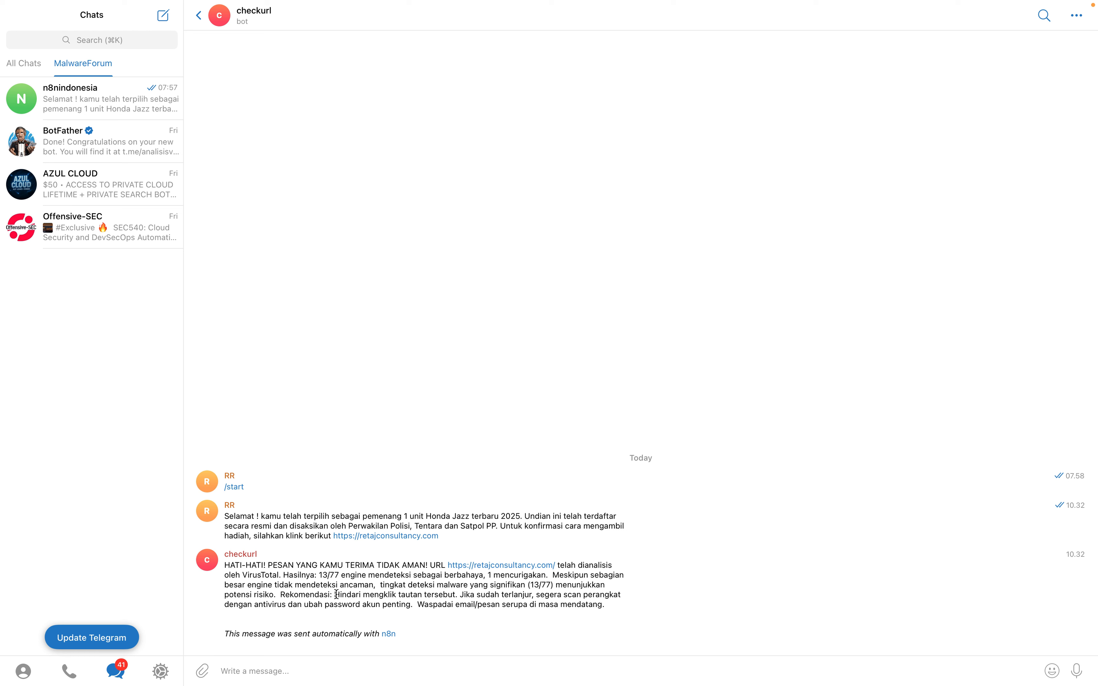
{"action": "left_click_drag", "start_coordinate": [336, 595], "coordinate": [451, 597]}
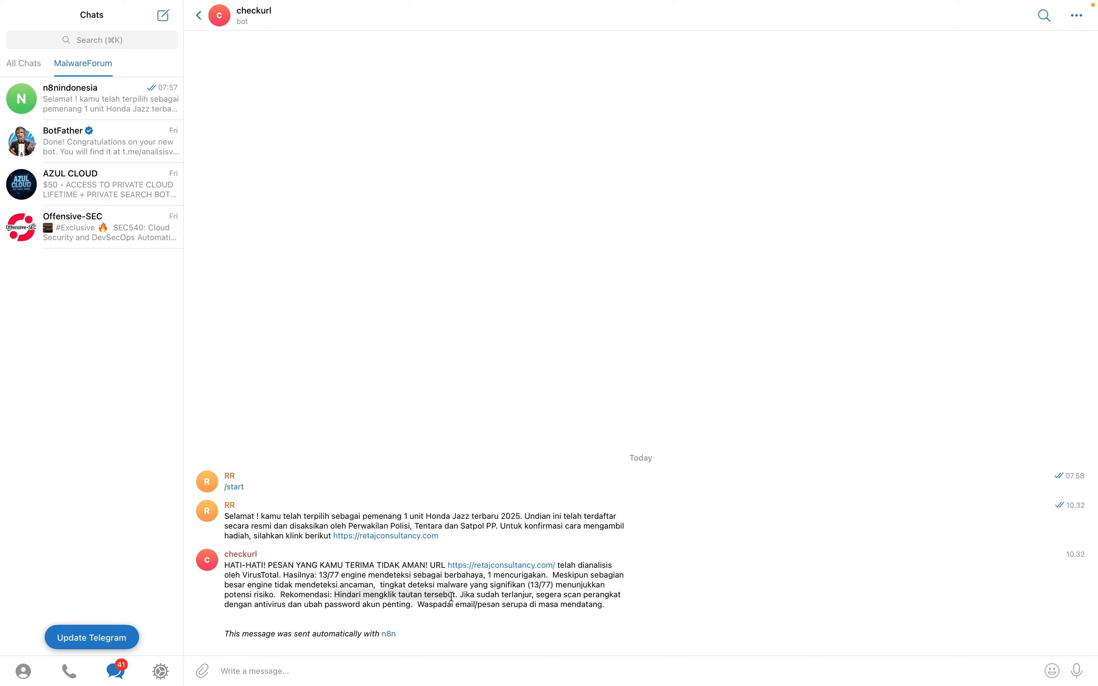
{"action": "left_click", "coordinate": [501, 599]}
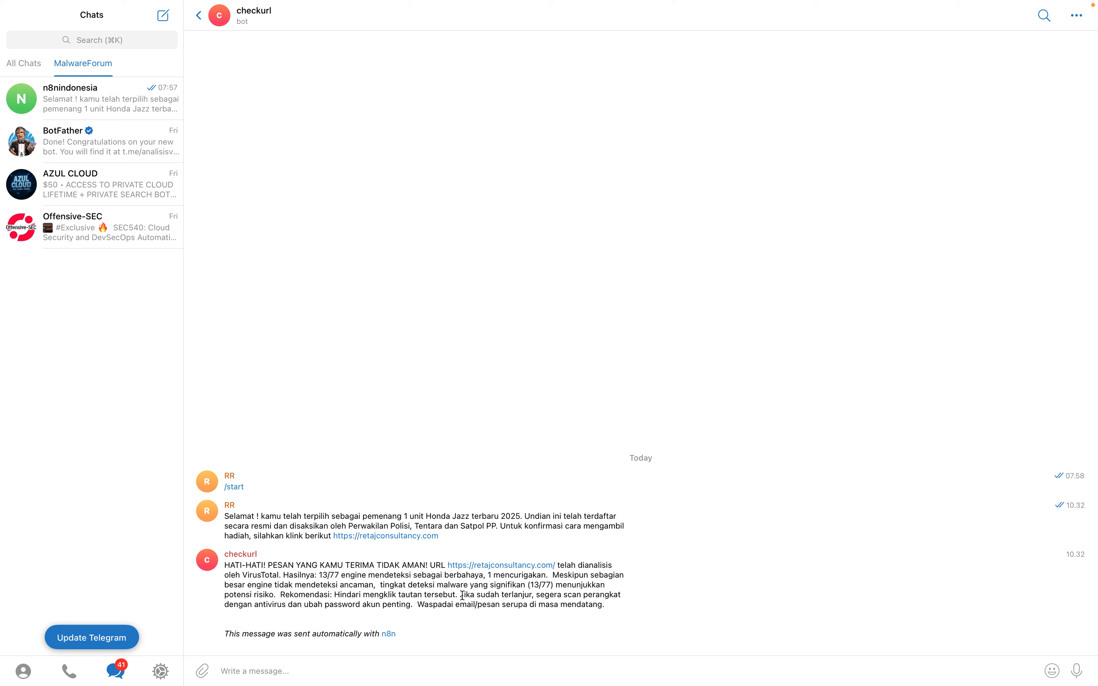
{"action": "left_click_drag", "start_coordinate": [461, 596], "coordinate": [463, 619]}
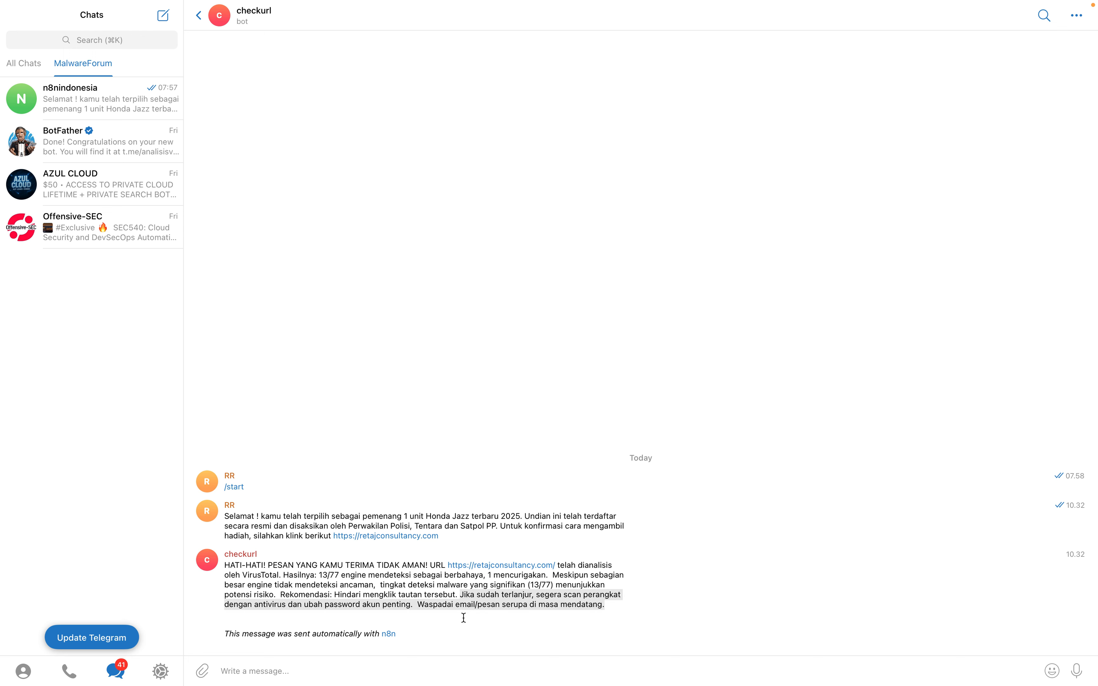
{"action": "left_click", "coordinate": [496, 620]}
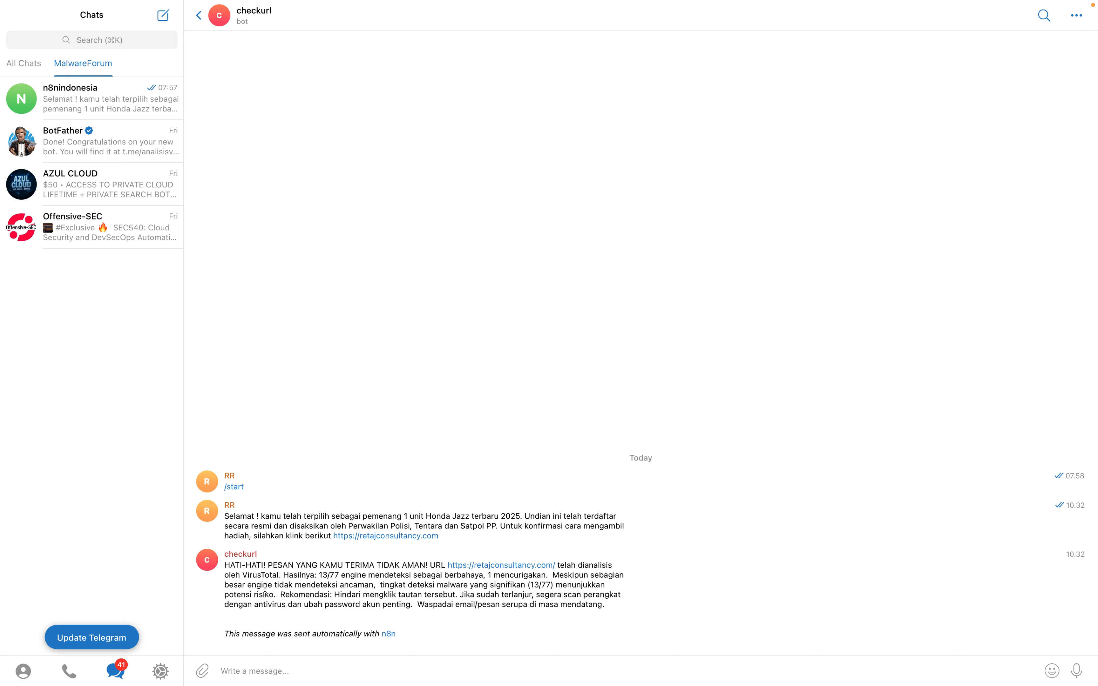
{"action": "left_click_drag", "start_coordinate": [303, 604], "coordinate": [407, 607]}
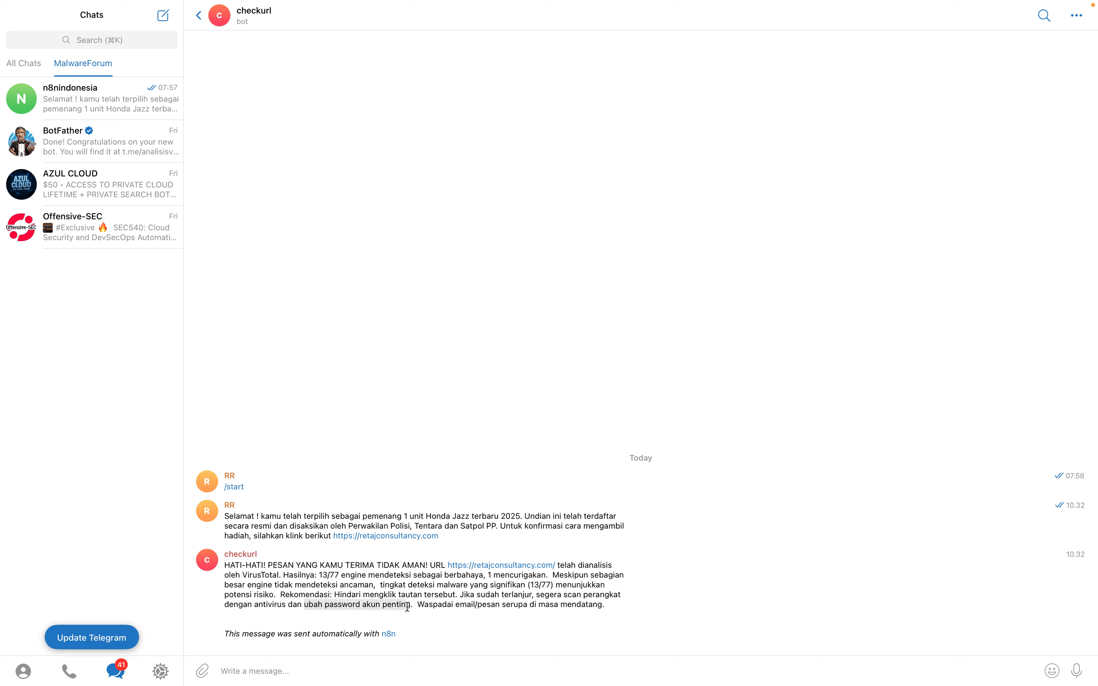
{"action": "left_click", "coordinate": [432, 606]}
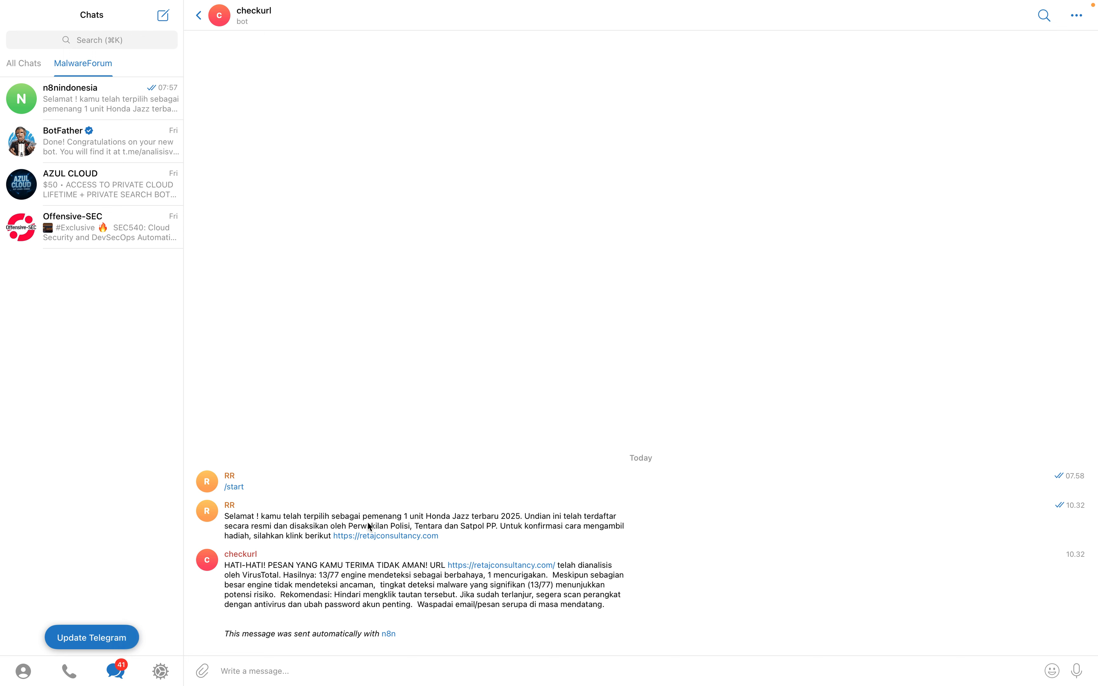
{"action": "left_click", "coordinate": [270, 677]}
{"action": "type", "text": "selamat siang kami dari hhtps"}
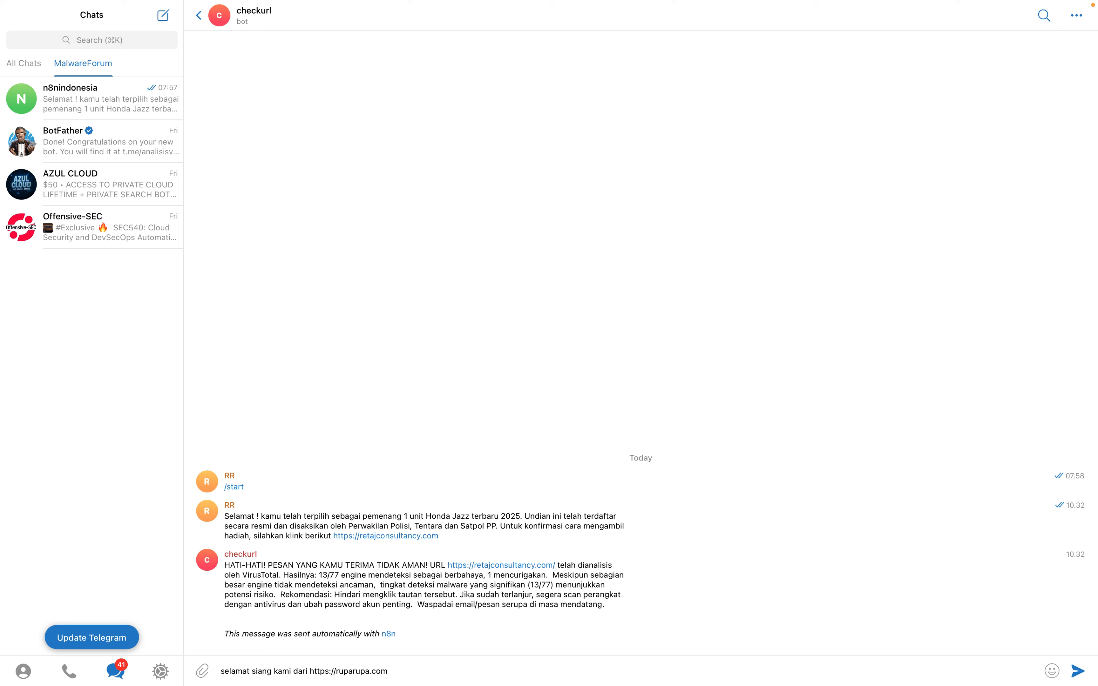
{"action": "key", "text": "Return"}
{"action": "key", "text": "super+Tab"}
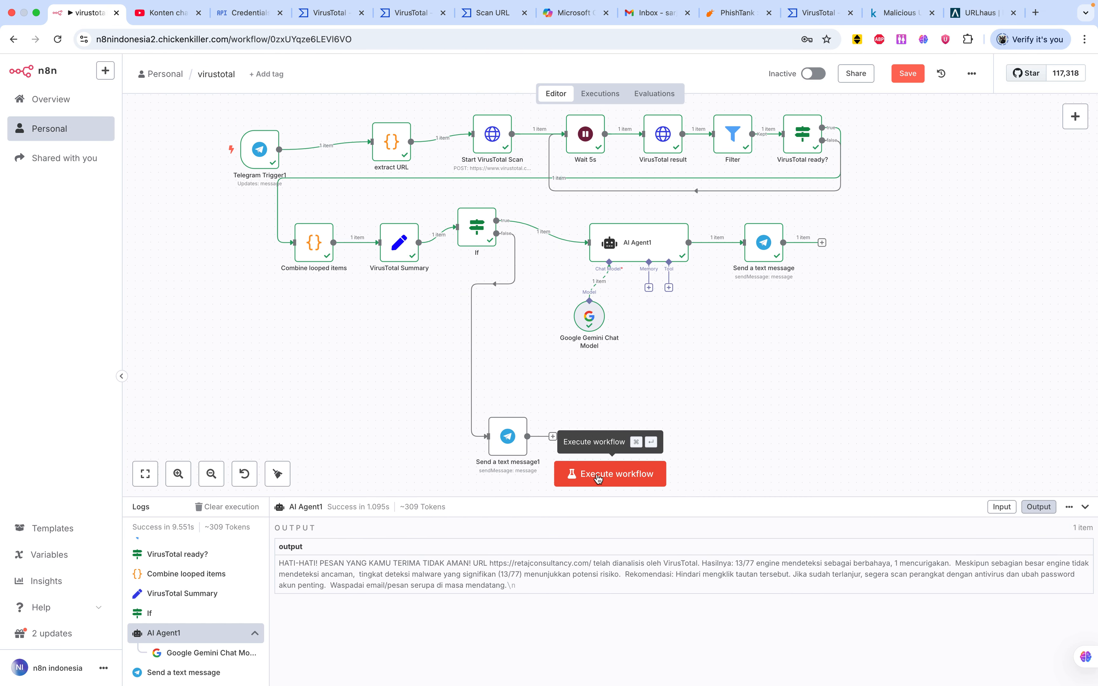
{"action": "left_click", "coordinate": [595, 474]}
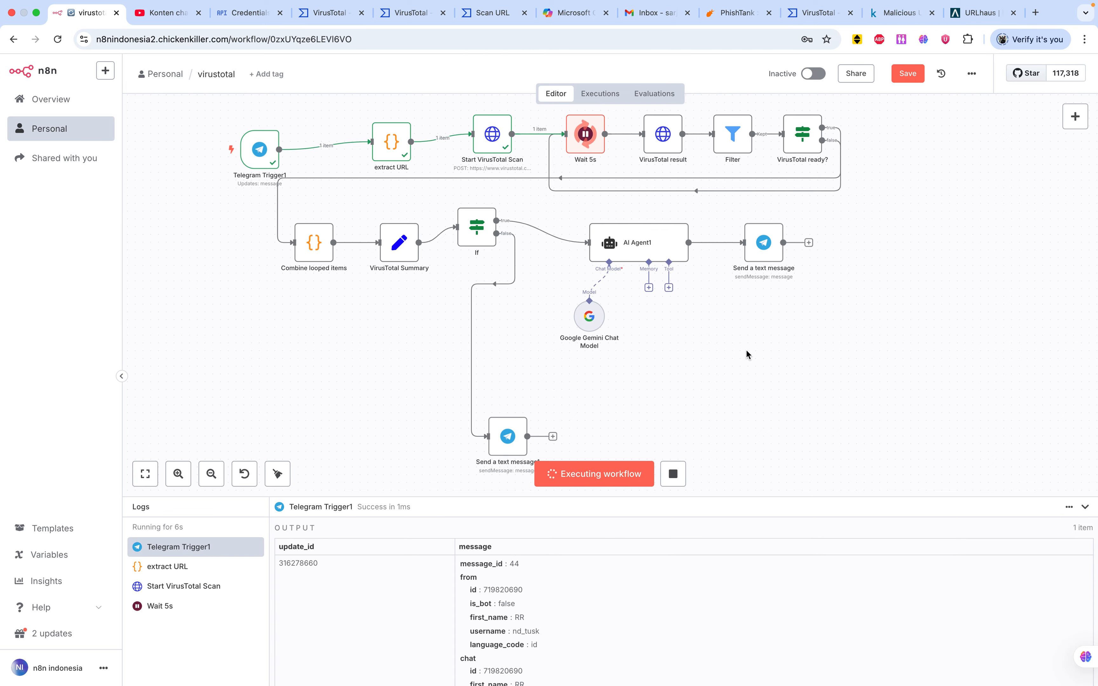
{"action": "key", "text": "ctrl+Right"}
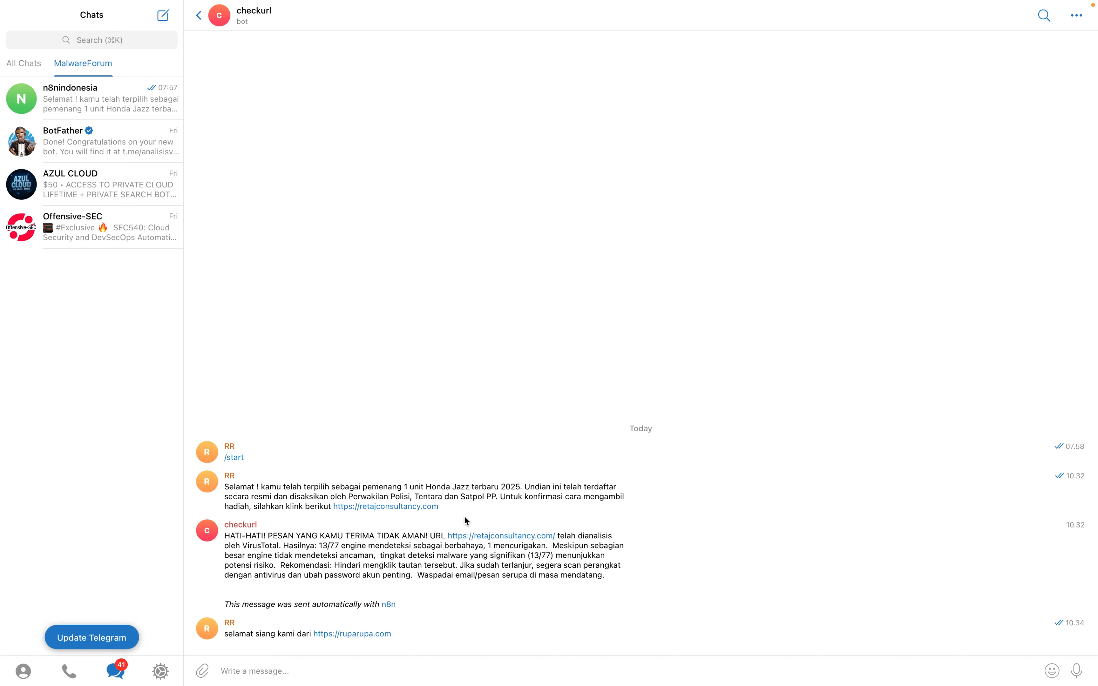
{"action": "key", "text": "ctrl+Left"}
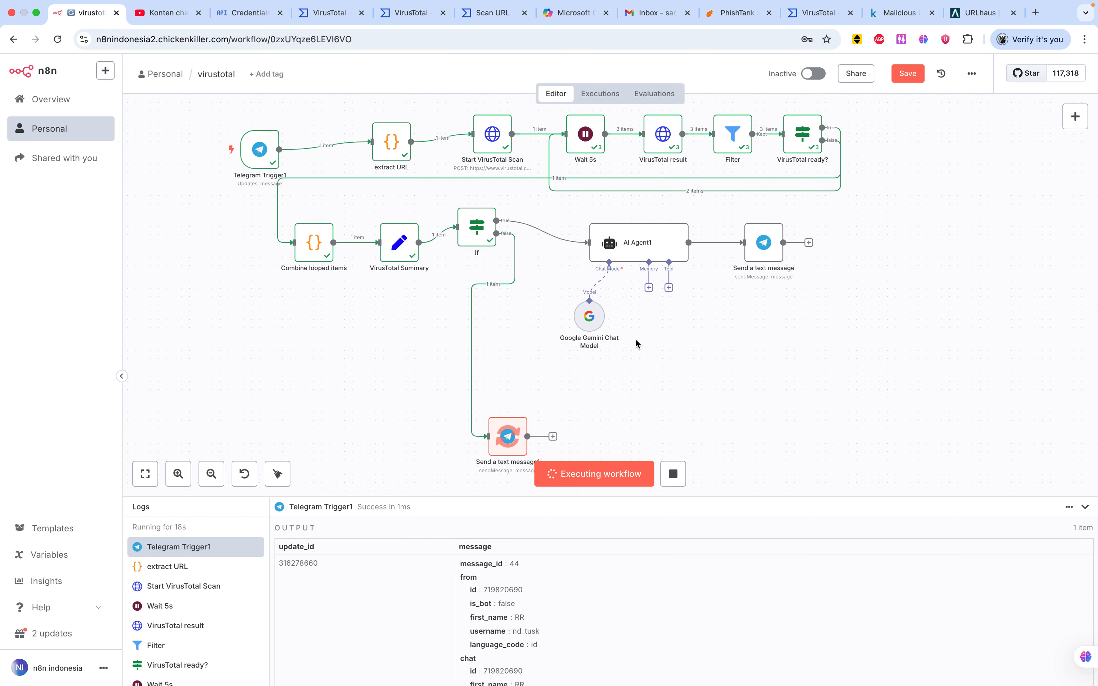
{"action": "key", "text": "super+Tab"}
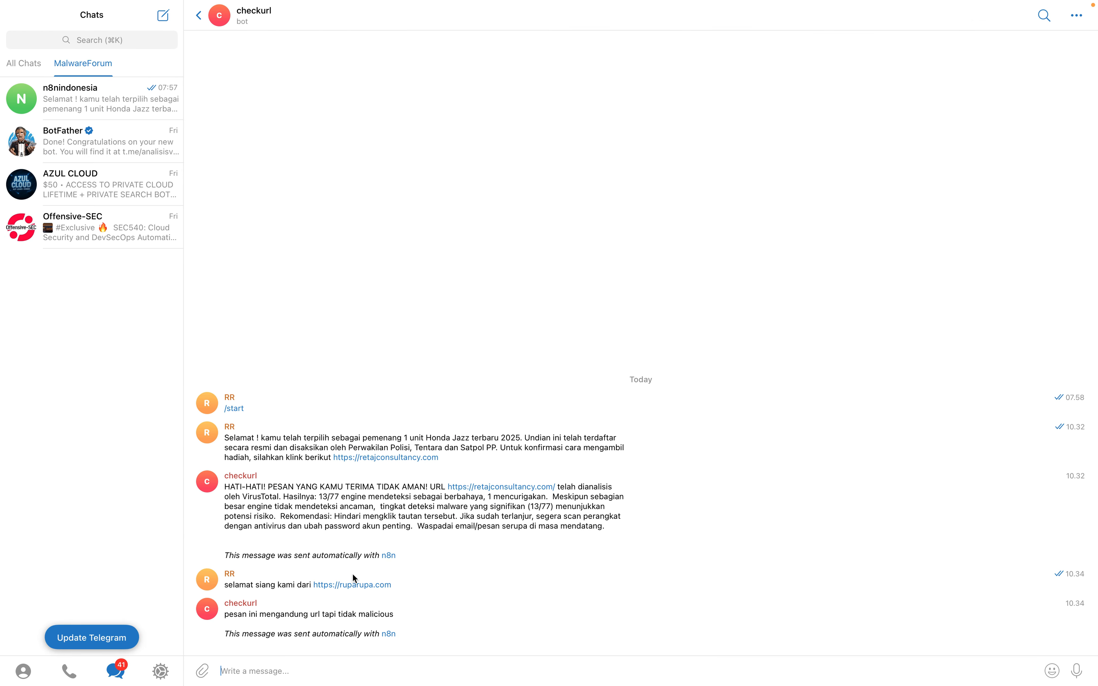
{"action": "triple_click", "coordinate": [284, 614]}
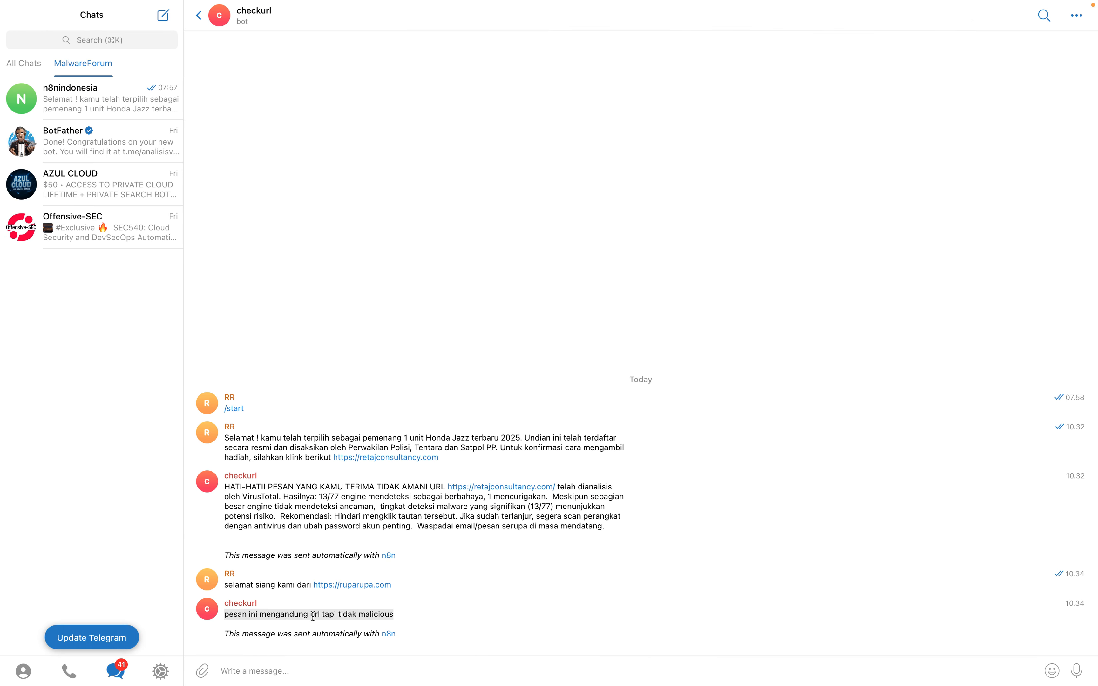
{"action": "left_click", "coordinate": [339, 618]}
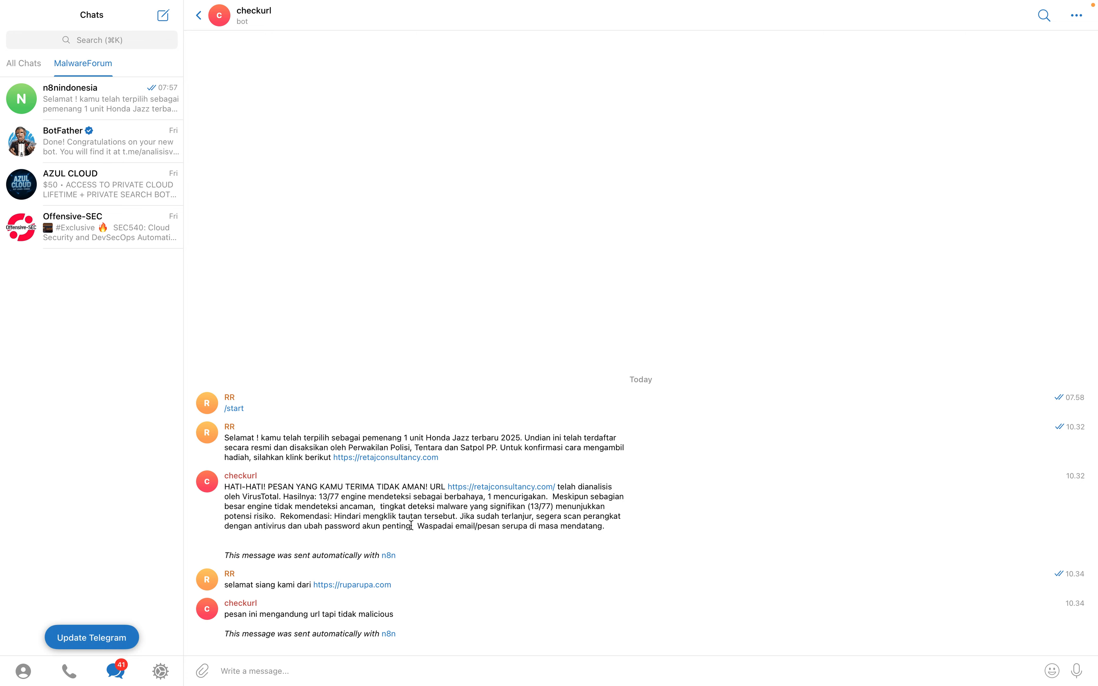
- Return to n8n and clear the execution data of the virustotal workflow
{"action": "key", "text": "ctrl+Left"}
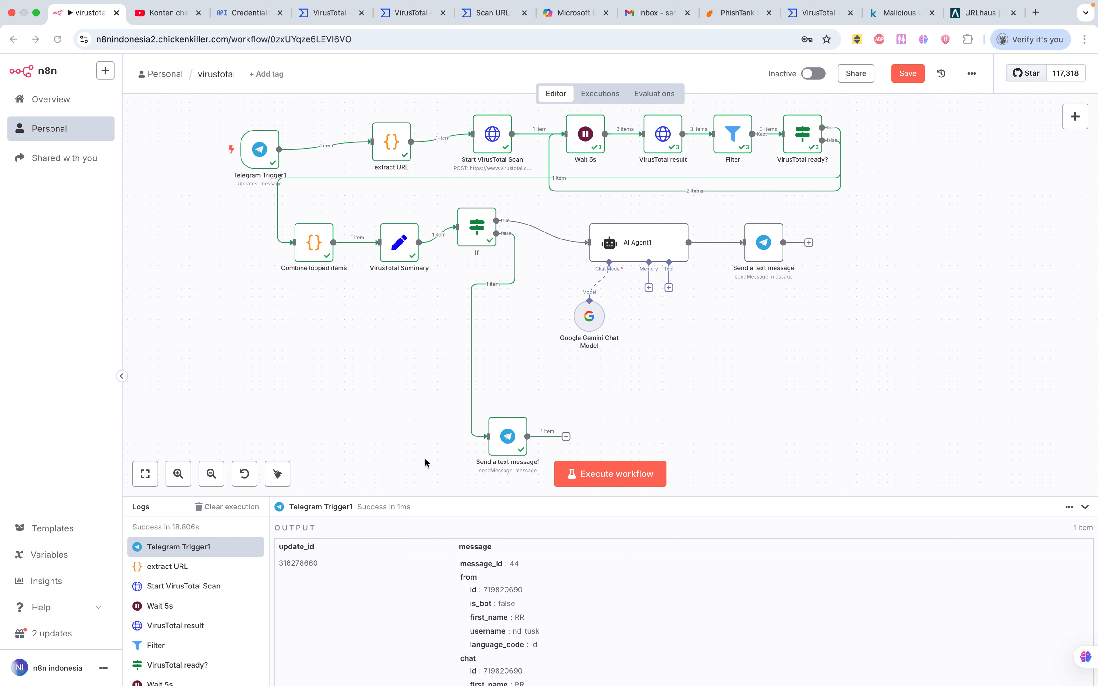
{"action": "mouse_move", "coordinate": [262, 166]}
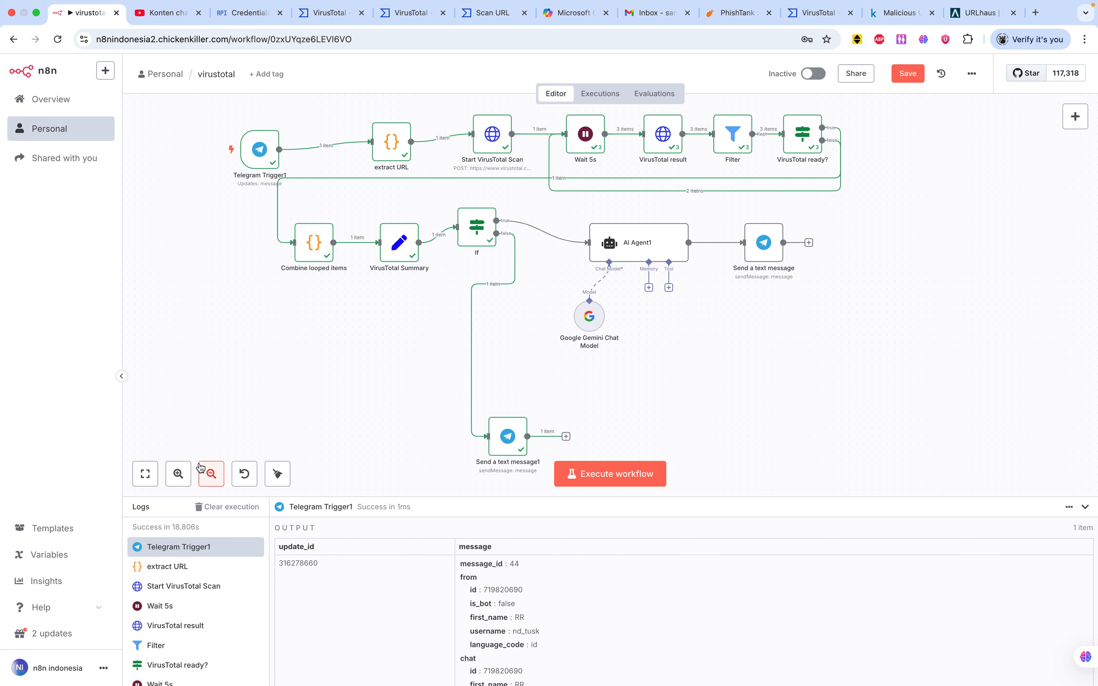
{"action": "left_click", "coordinate": [220, 509]}
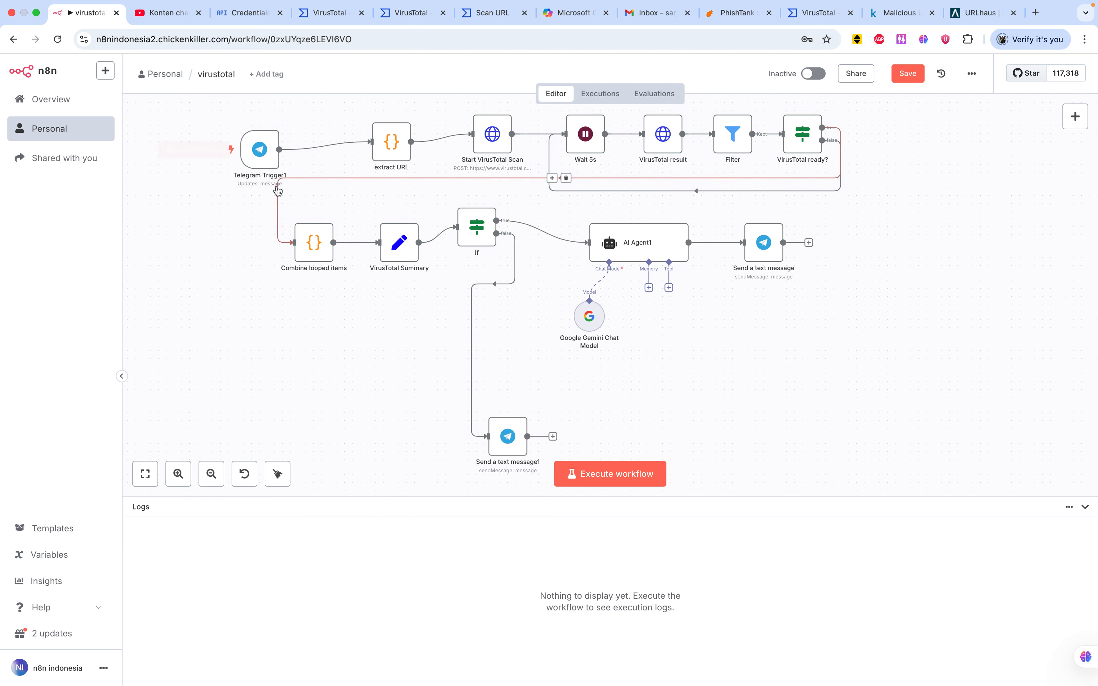
- Open the Telegram Trigger1 node to review its credential and trigger settings, and return to the canvas
{"action": "right_click", "coordinate": [260, 154]}
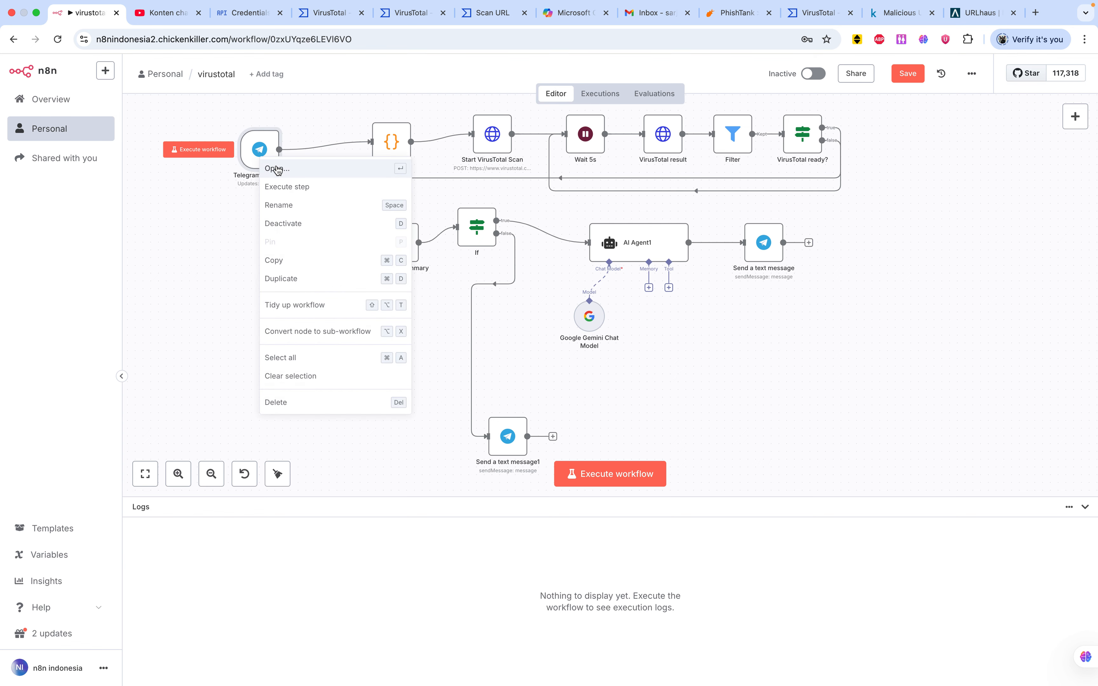
{"action": "left_click", "coordinate": [276, 164]}
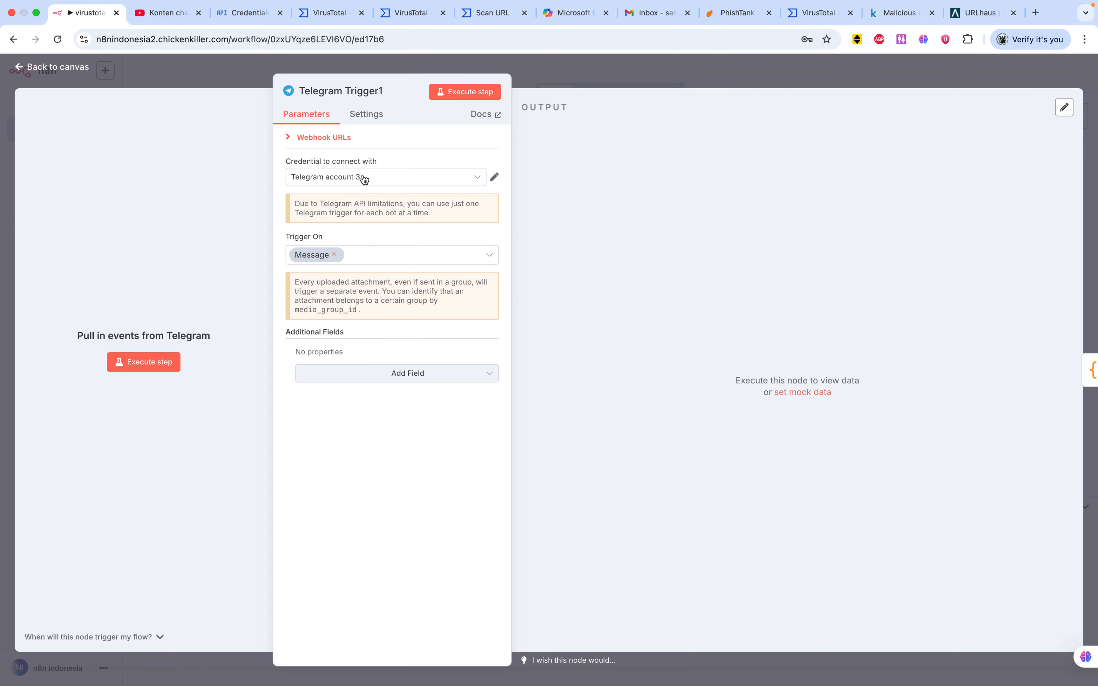
{"action": "left_click", "coordinate": [63, 68]}
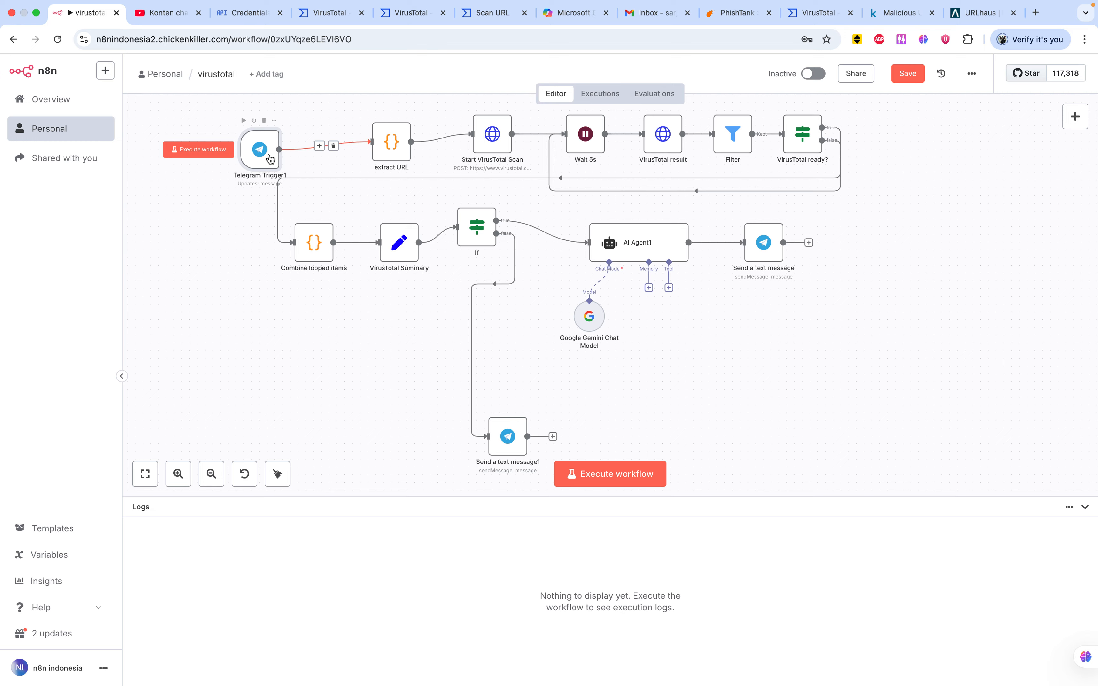
- Resend a copy of the Honda Jazz prize message to the checkurl bot in Telegram and execute the n8n workflow
{"action": "key", "text": "super+Tab"}
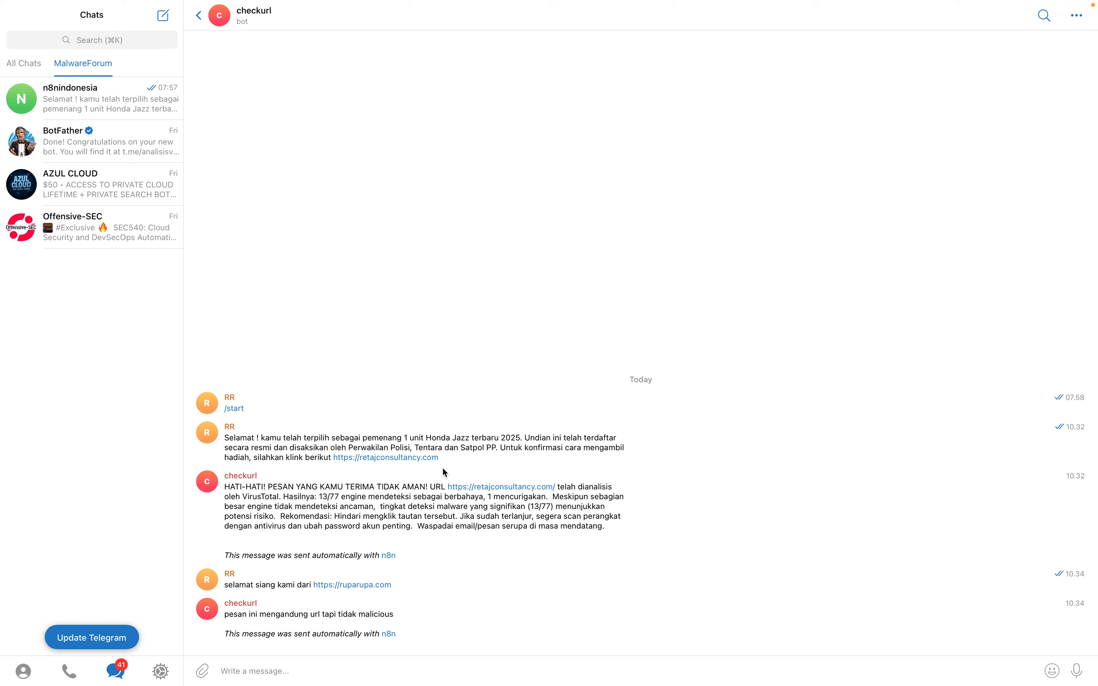
{"action": "left_click_drag", "start_coordinate": [429, 461], "coordinate": [229, 442]}
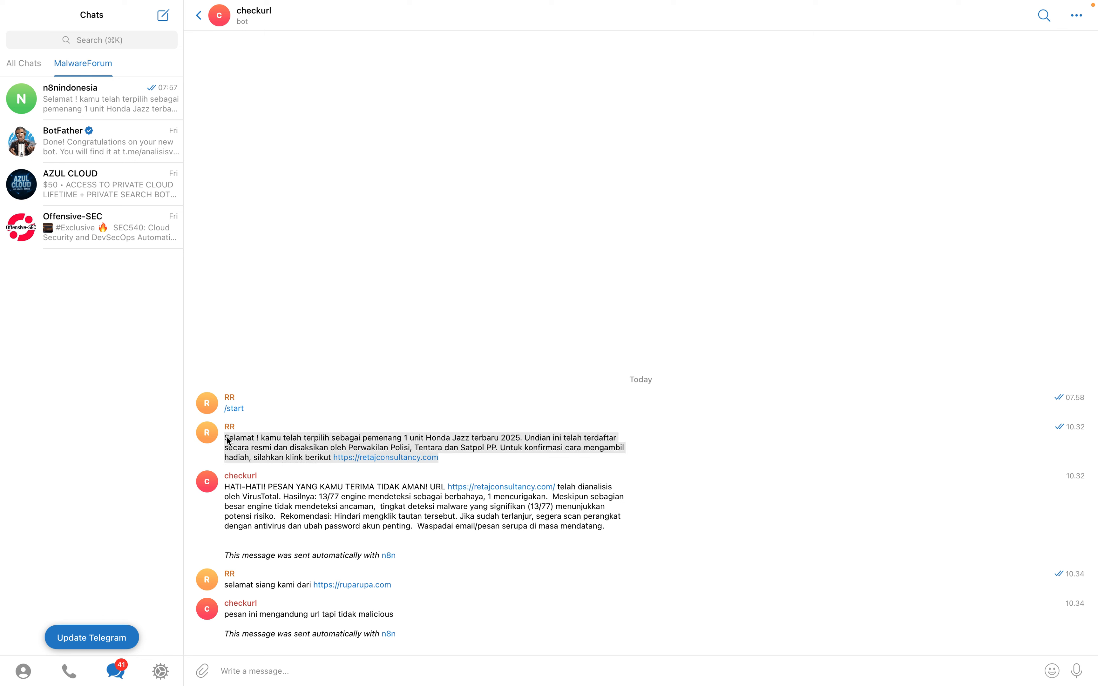
{"action": "right_click", "coordinate": [228, 440]}
{"action": "key", "text": "Escape"}
{"action": "right_click", "coordinate": [402, 453]}
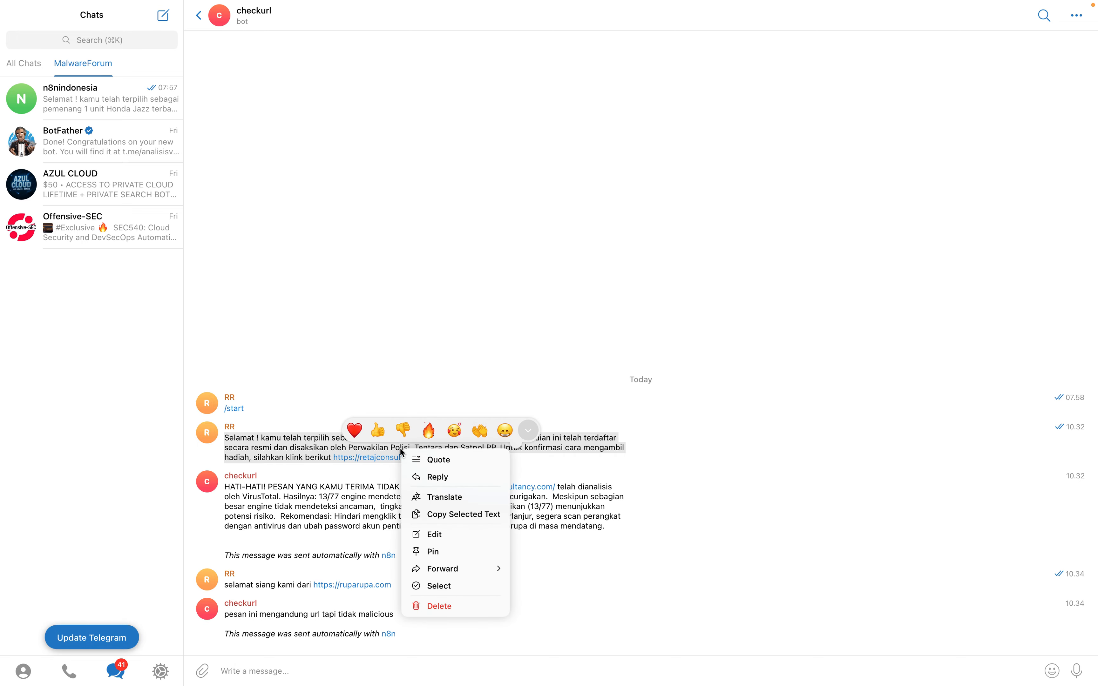
{"action": "left_click", "coordinate": [456, 514]}
{"action": "left_click", "coordinate": [275, 672]}
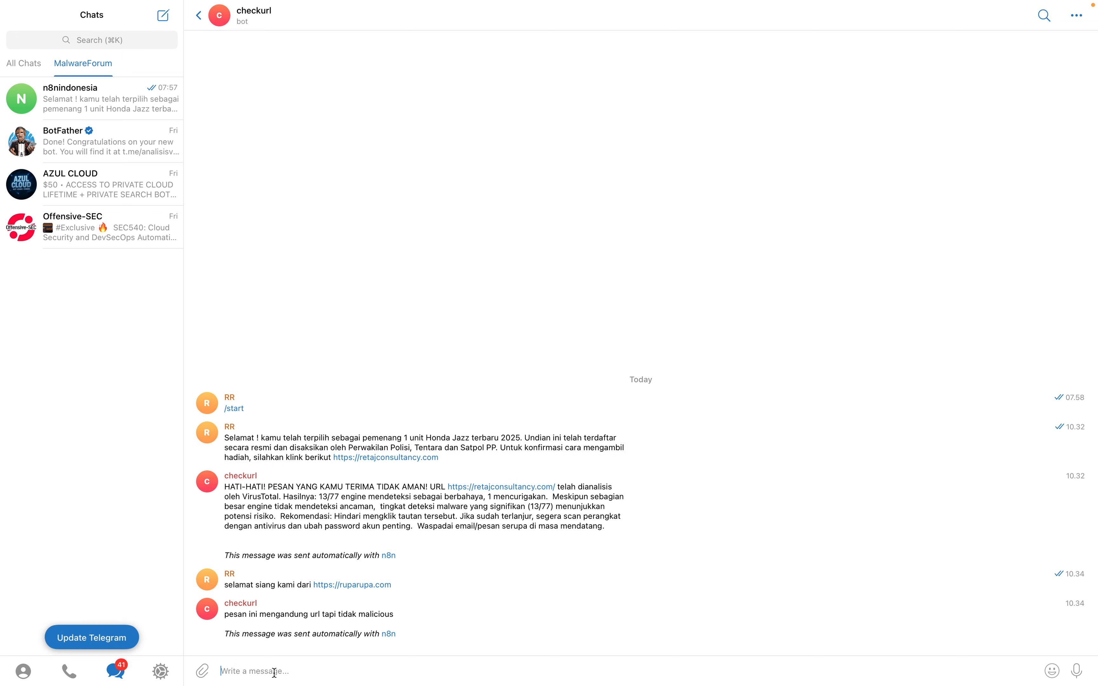
{"action": "key", "text": "super+v"}
{"action": "key", "text": "Return"}
{"action": "key", "text": "super+Tab"}
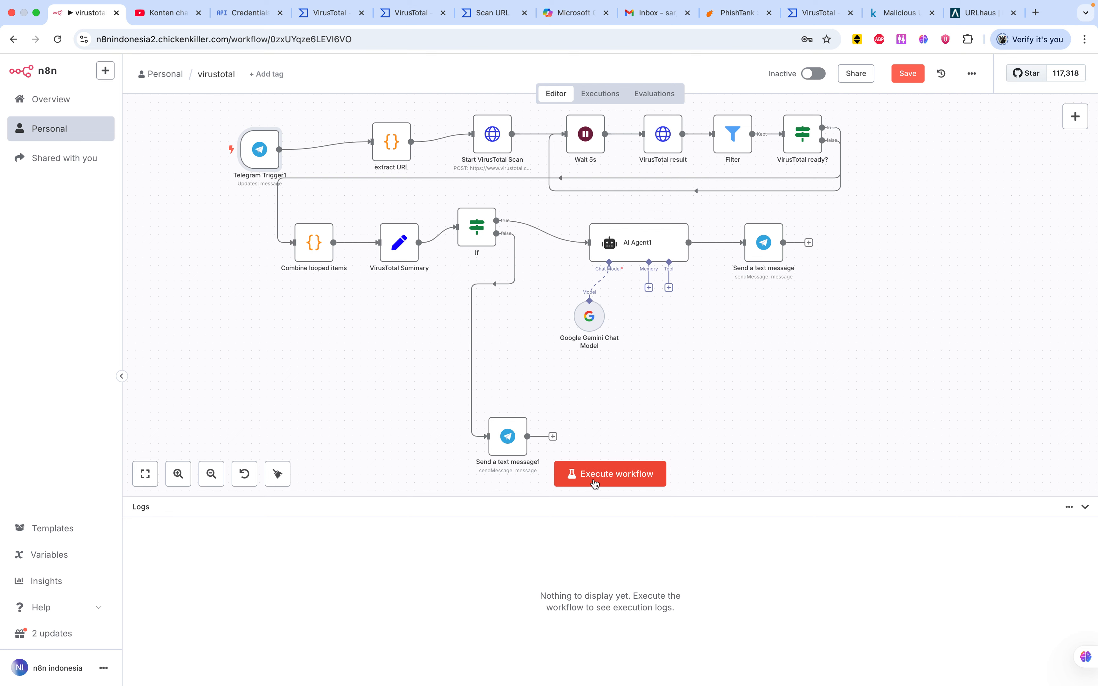
{"action": "left_click", "coordinate": [592, 474]}
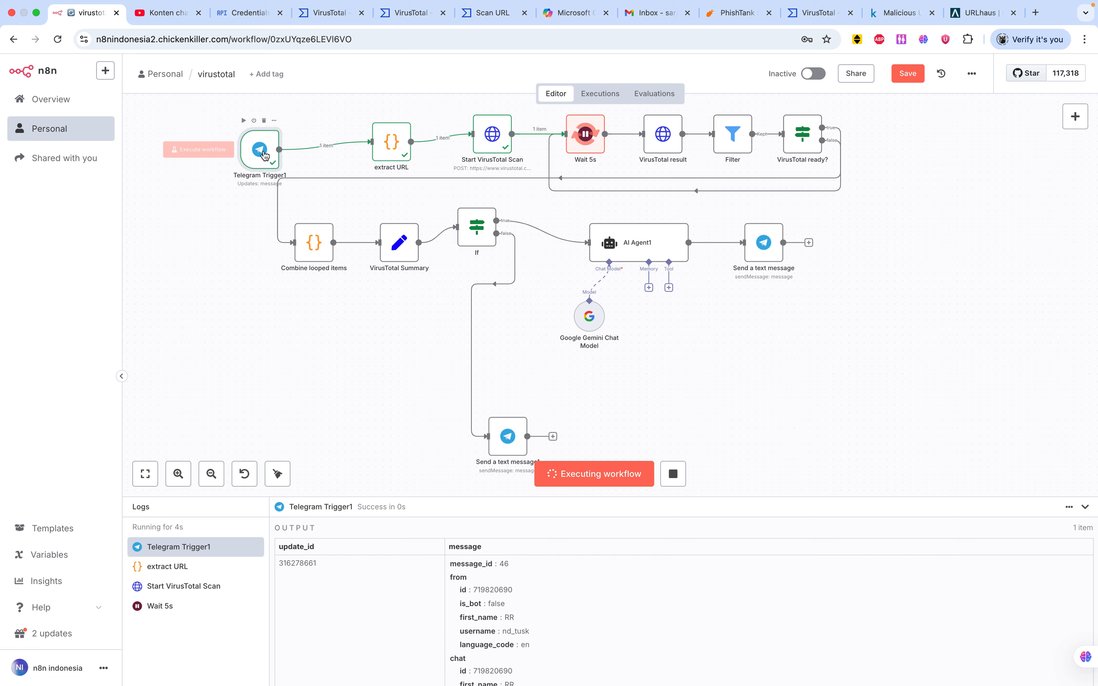
- Open the Telegram Trigger1 node and examine the received message text in its output
{"action": "right_click", "coordinate": [265, 156]}
{"action": "left_click", "coordinate": [278, 168]}
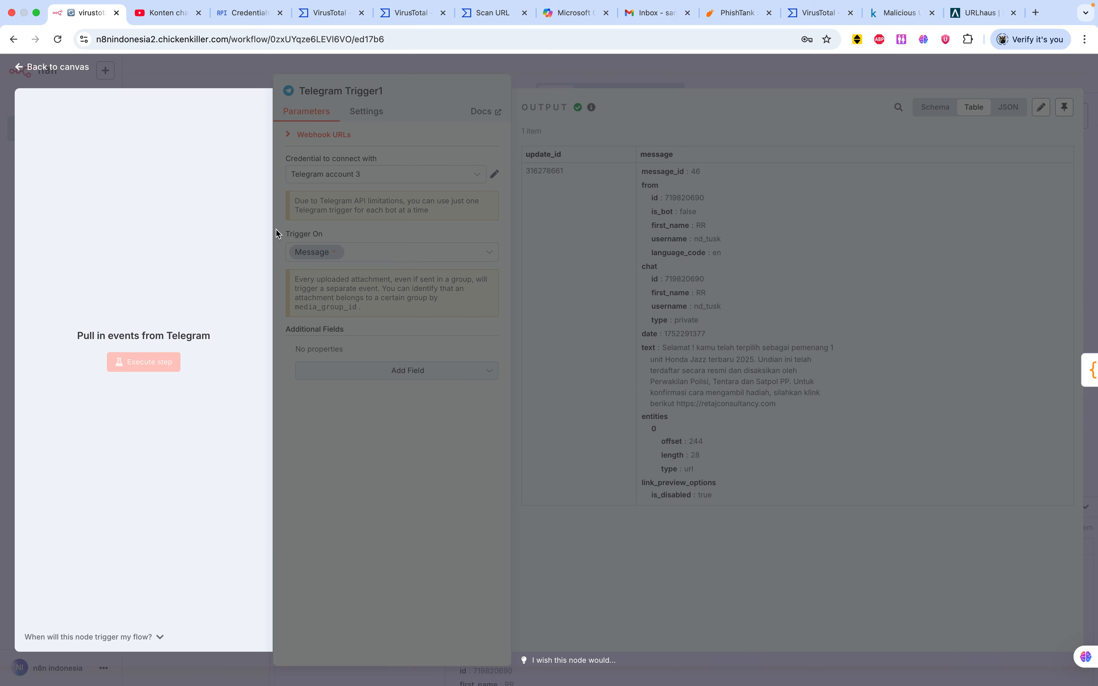
{"action": "left_click", "coordinate": [54, 66]}
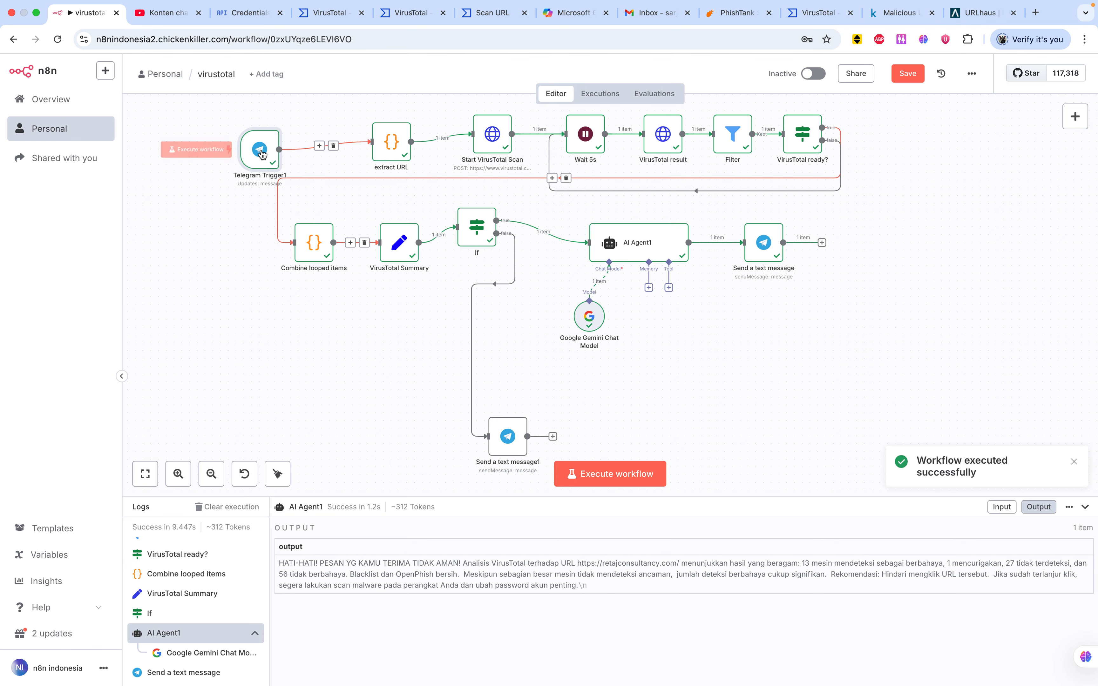
{"action": "right_click", "coordinate": [255, 154]}
{"action": "left_click", "coordinate": [274, 167]}
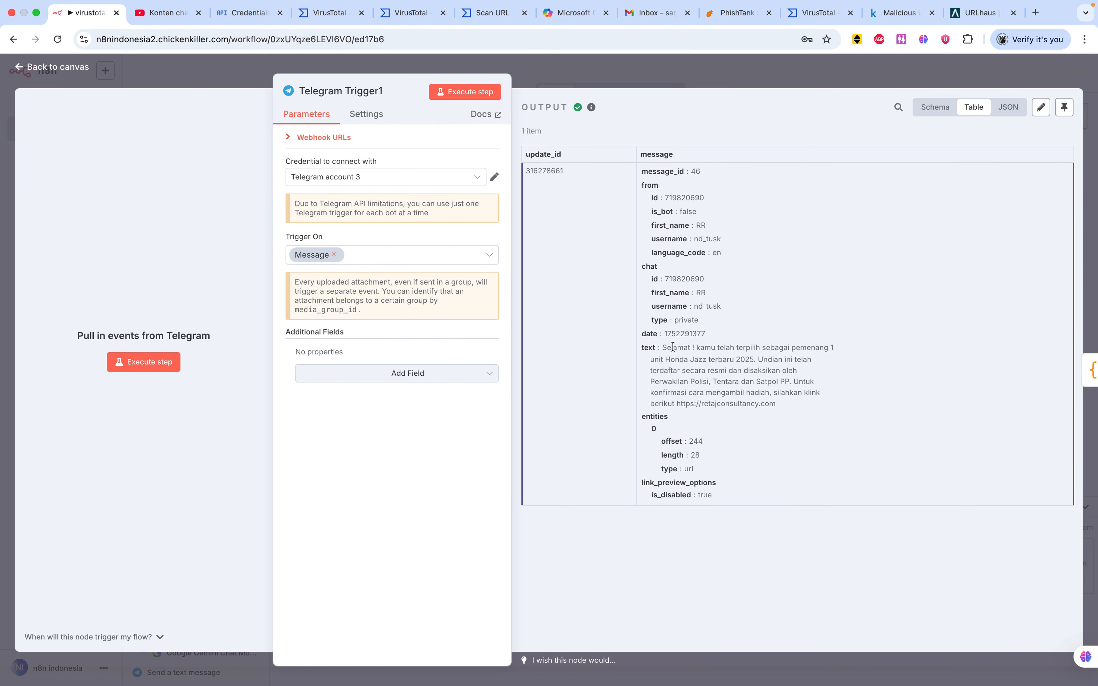
{"action": "left_click_drag", "start_coordinate": [662, 348], "coordinate": [800, 411]}
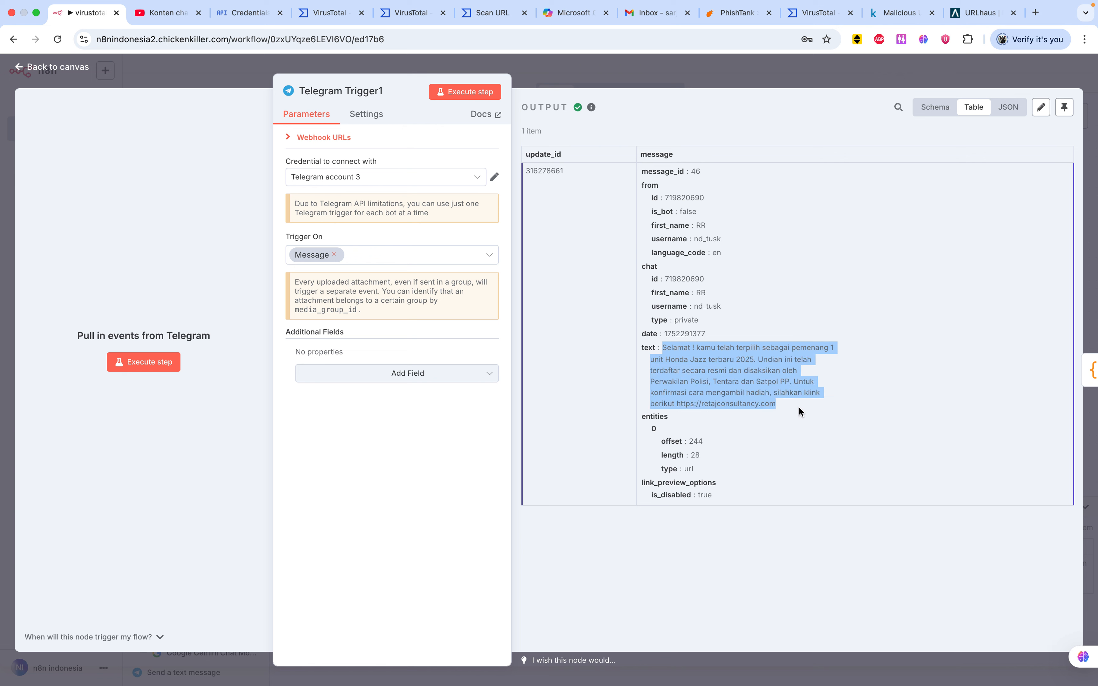
{"action": "left_click", "coordinate": [793, 398]}
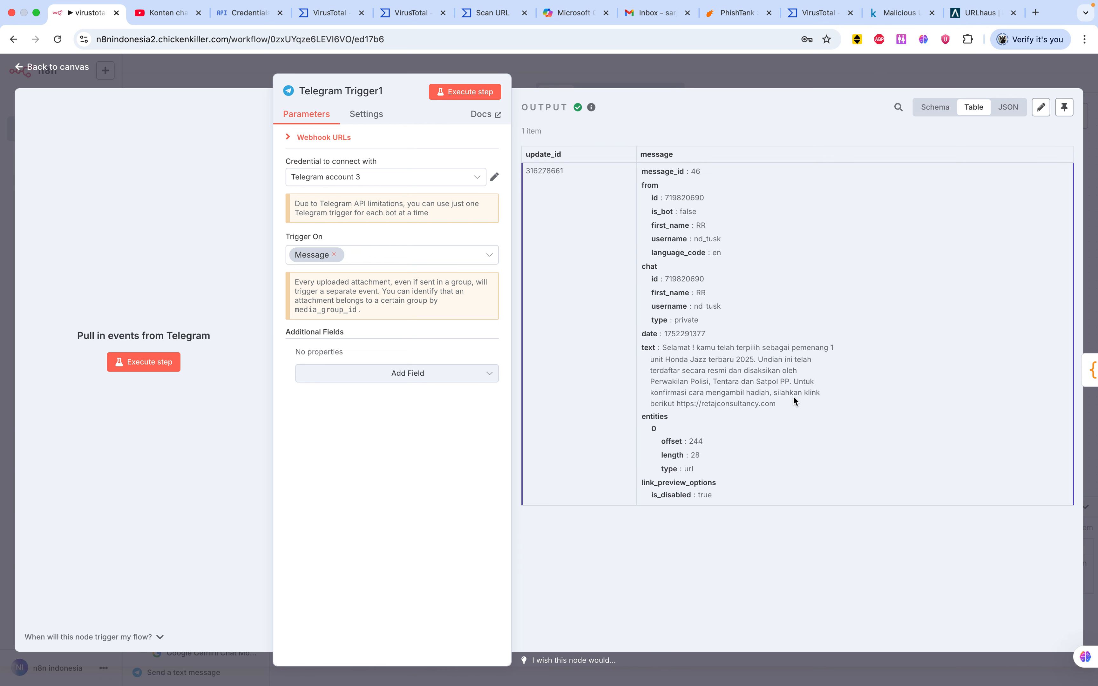
- Highlight the link at the end of the received message text in the Telegram Trigger1 output and return to the canvas
{"action": "left_click_drag", "start_coordinate": [798, 381], "coordinate": [804, 408]}
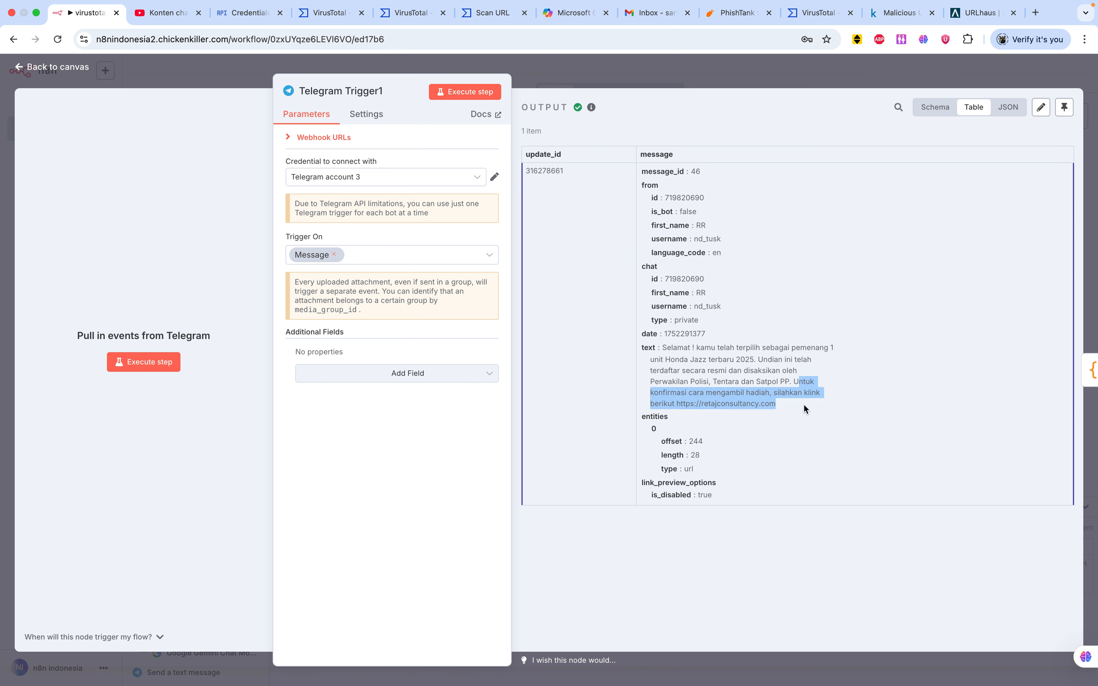
{"action": "left_click", "coordinate": [795, 404]}
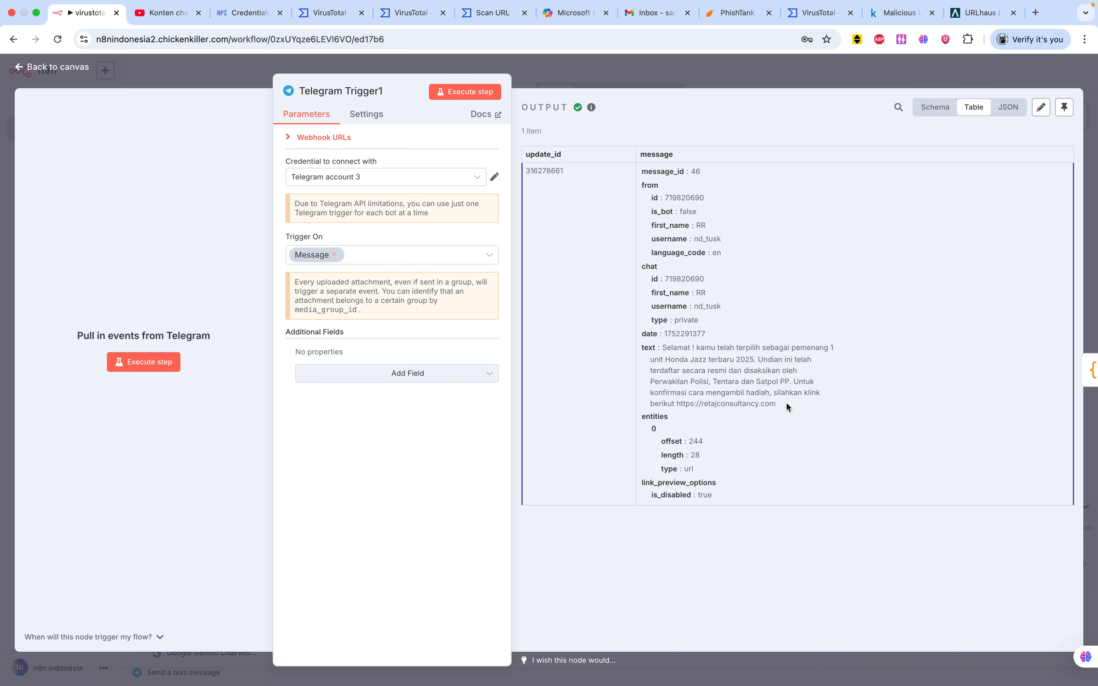
{"action": "left_click_drag", "start_coordinate": [783, 402], "coordinate": [675, 403]}
{"action": "left_click", "coordinate": [840, 314]}
{"action": "left_click", "coordinate": [59, 69]}
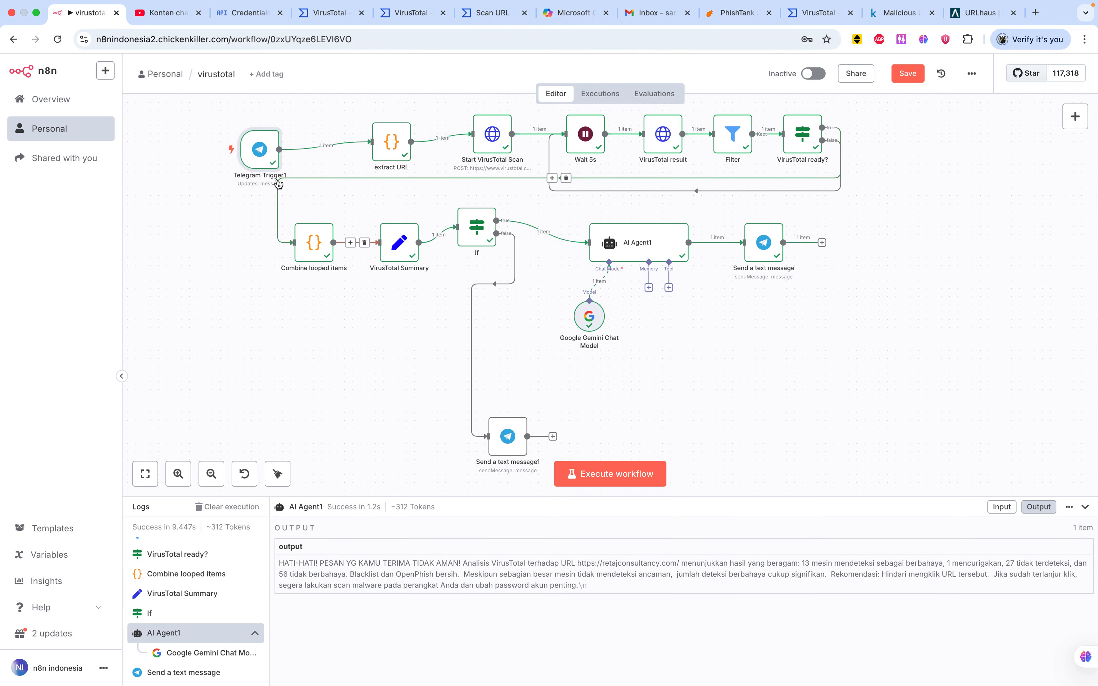
- Move the Telegram Trigger1 node slightly up and left on the canvas, and open the extract URL node
{"action": "left_click_drag", "start_coordinate": [265, 151], "coordinate": [257, 136]}
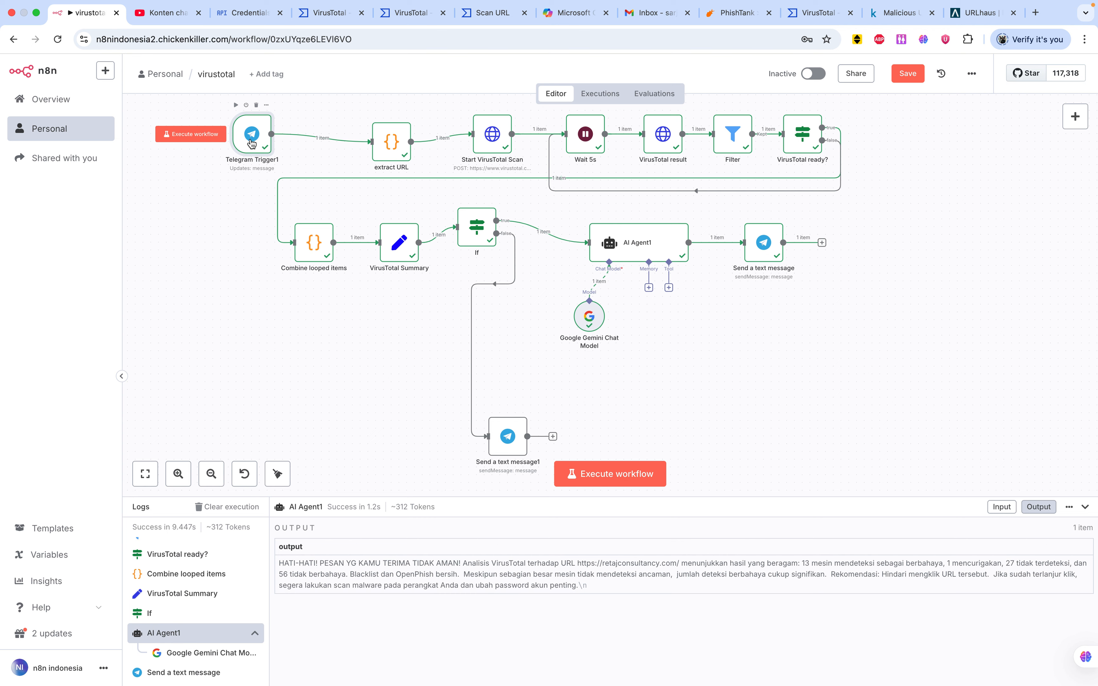
{"action": "left_click", "coordinate": [390, 145]}
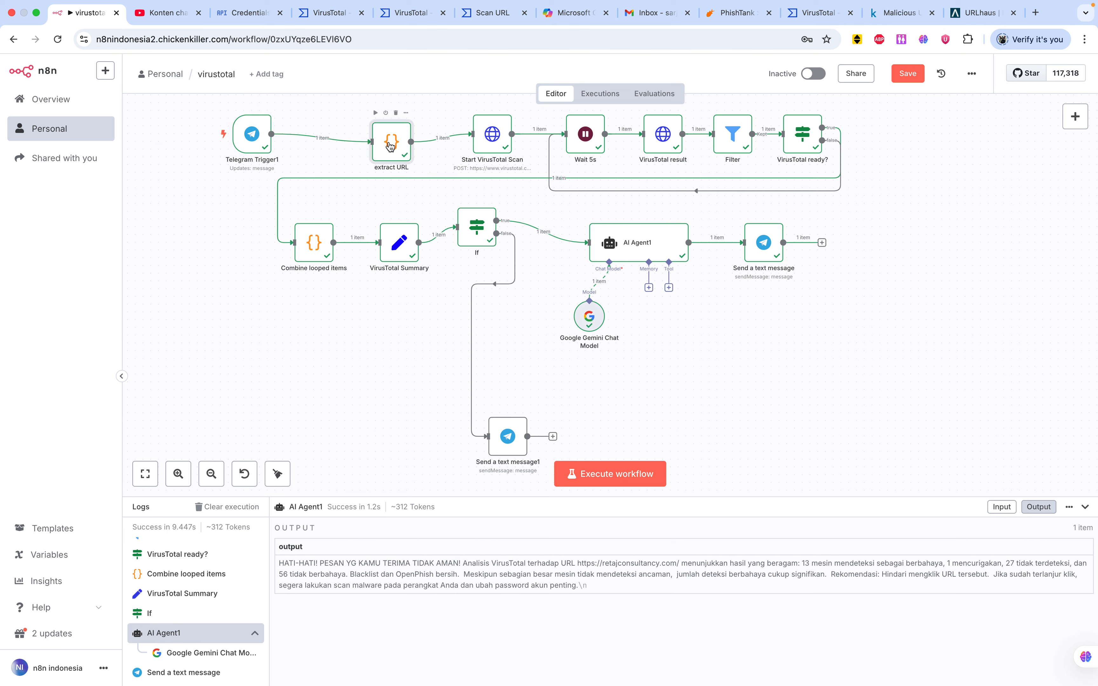
{"action": "right_click", "coordinate": [390, 145]}
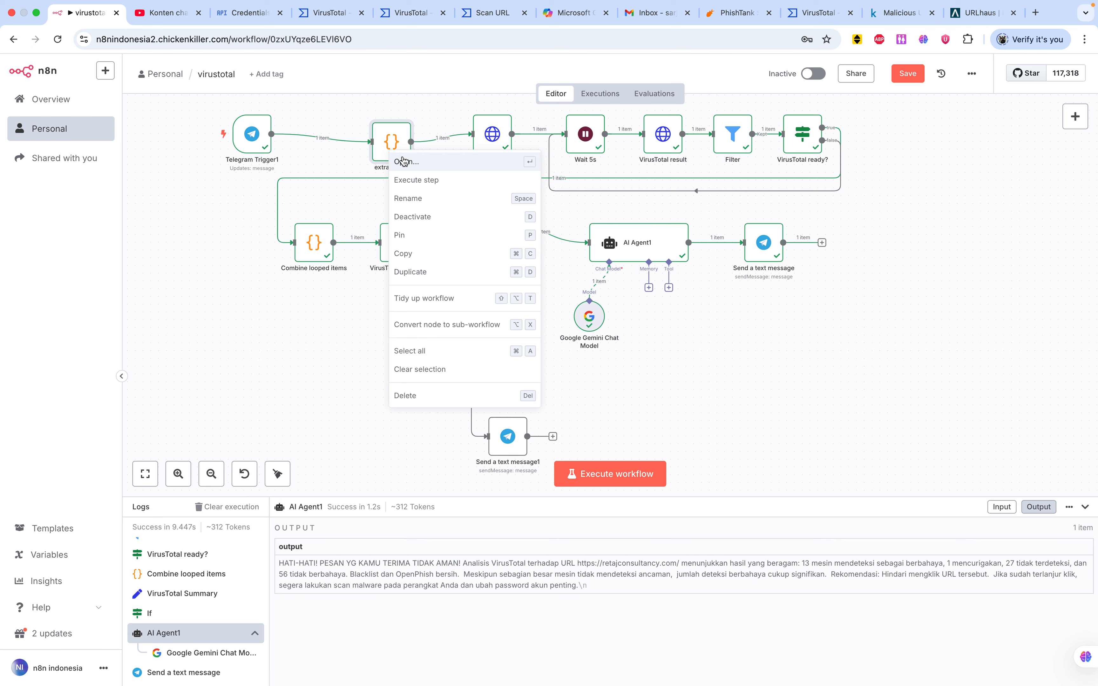
{"action": "left_click", "coordinate": [403, 156]}
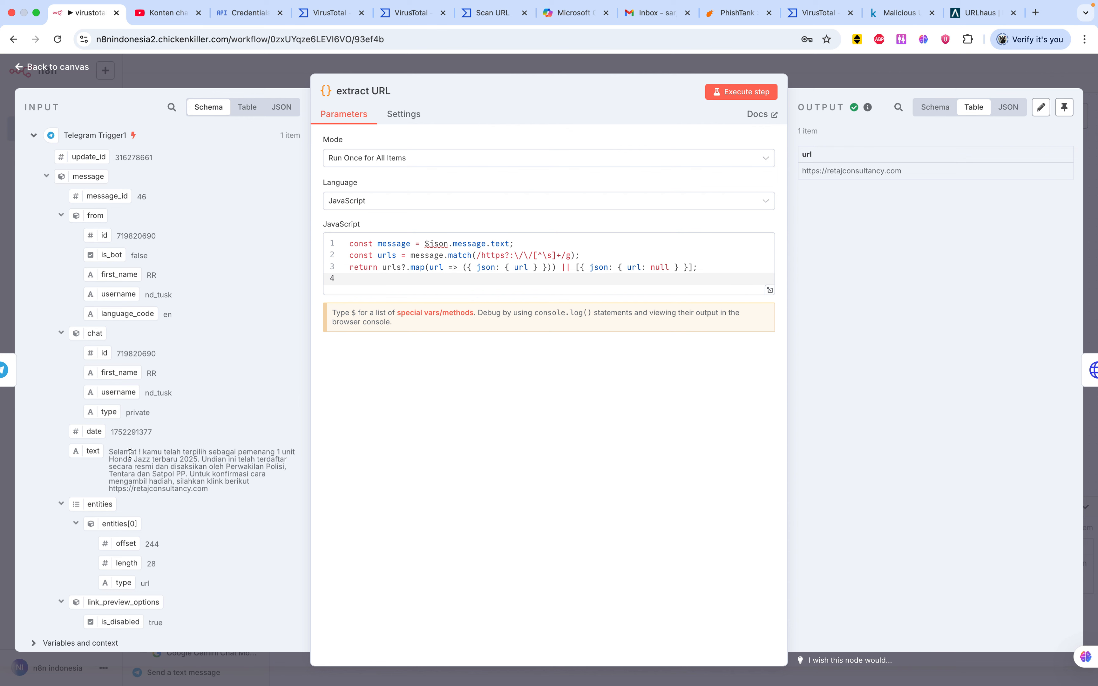
- Examine the incoming message text and its link in the extract URL node's input, and return to the canvas
{"action": "left_click_drag", "start_coordinate": [109, 453], "coordinate": [113, 489]}
{"action": "left_click", "coordinate": [214, 490]}
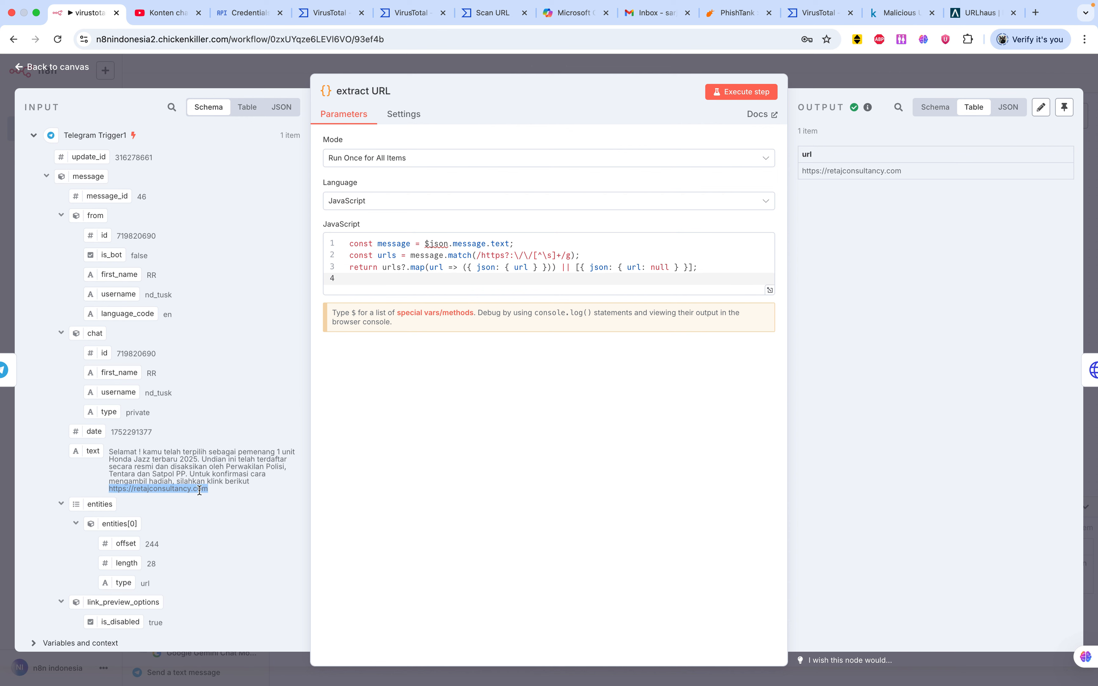
{"action": "left_click", "coordinate": [216, 474]}
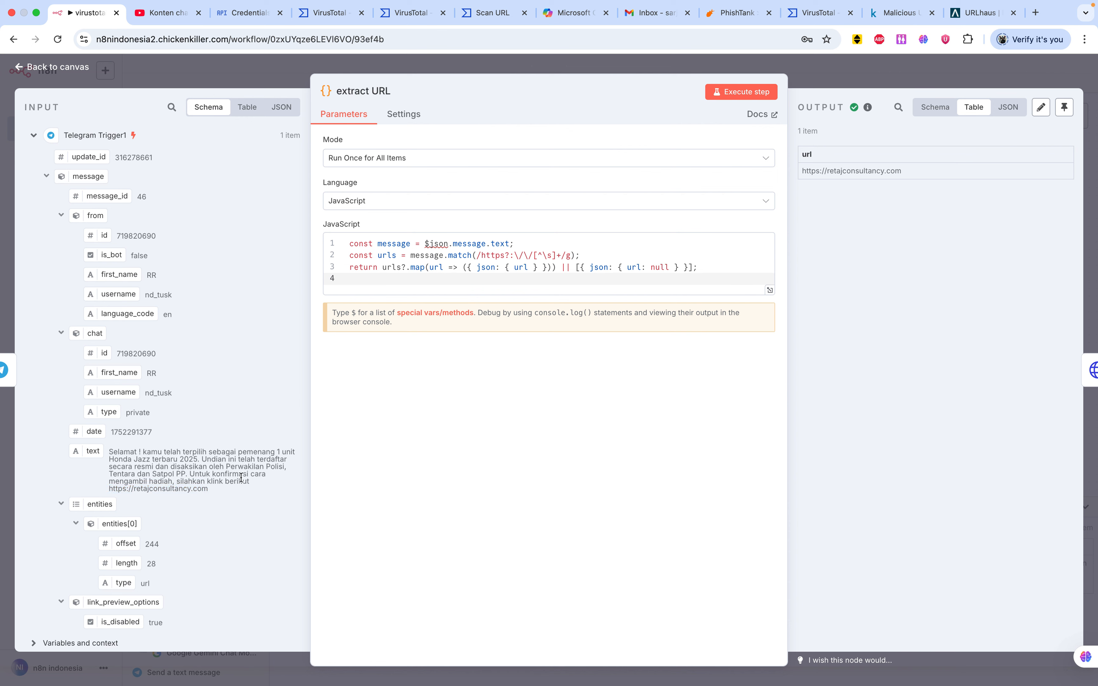
{"action": "left_click_drag", "start_coordinate": [249, 481], "coordinate": [106, 452]}
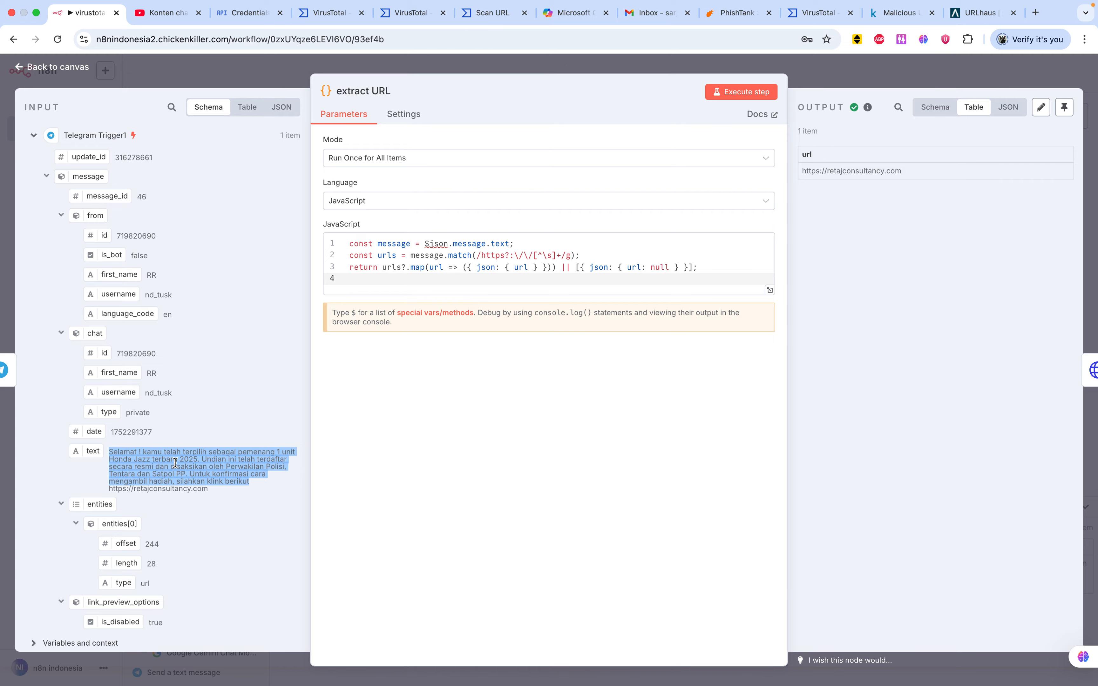
{"action": "left_click", "coordinate": [80, 75]}
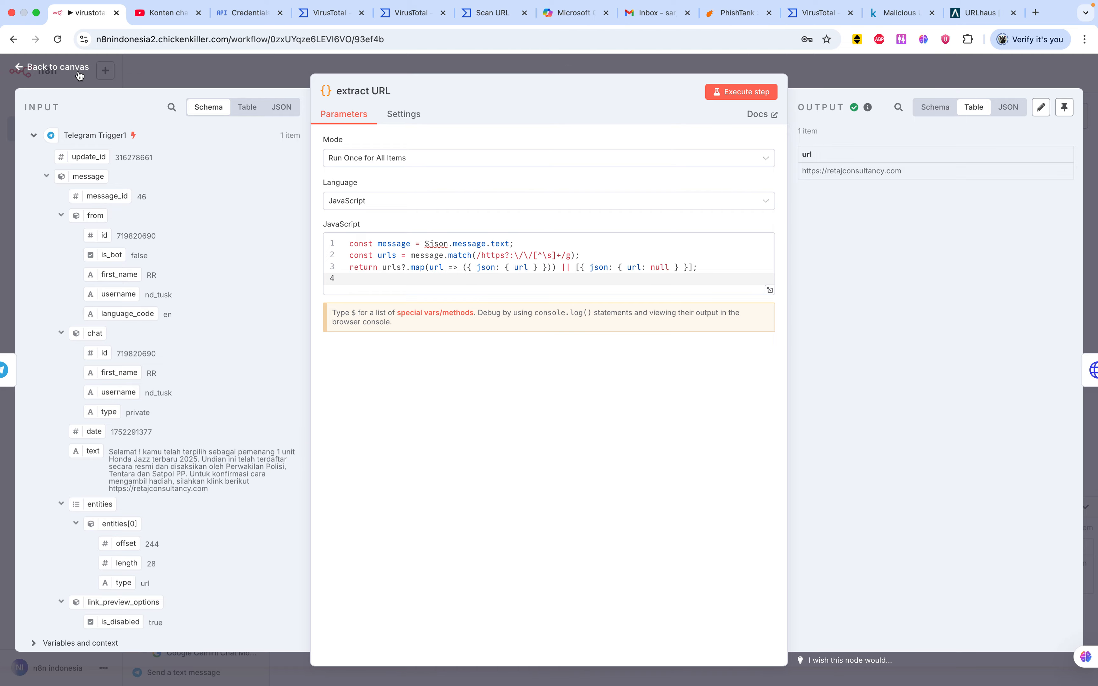
{"action": "left_click", "coordinate": [80, 73]}
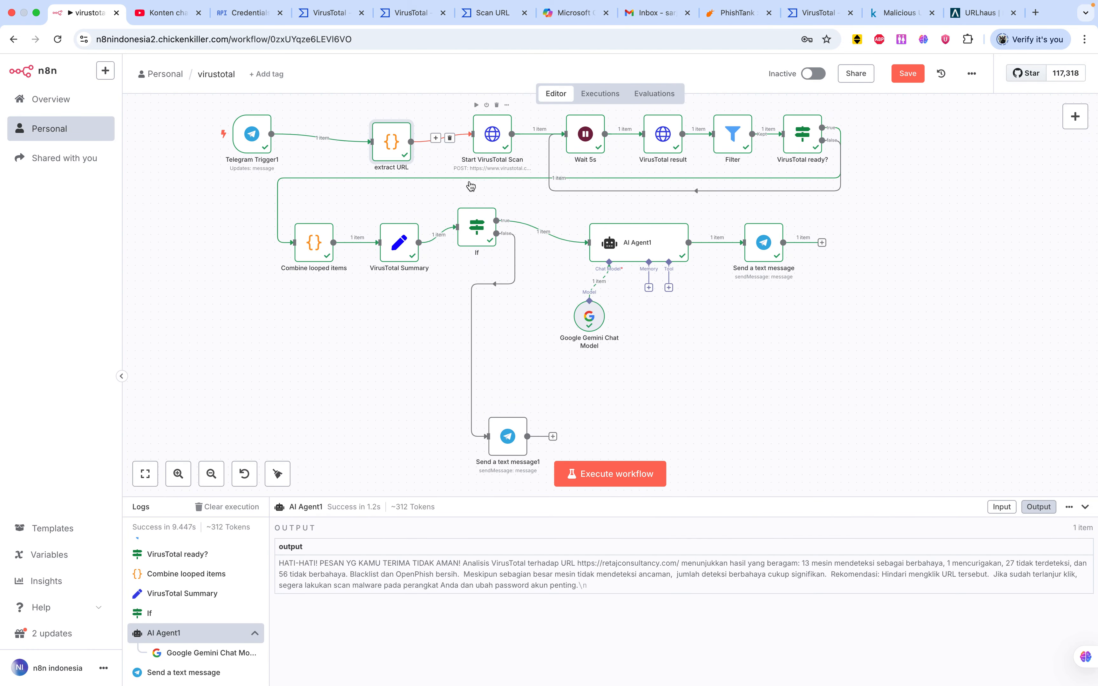
- Open the Start VirusTotal Scan node and review its request, credential and body parameter settings alongside the incoming url field
{"action": "scroll", "coordinate": [470, 186], "scroll_direction": "up", "scroll_amount": 1}
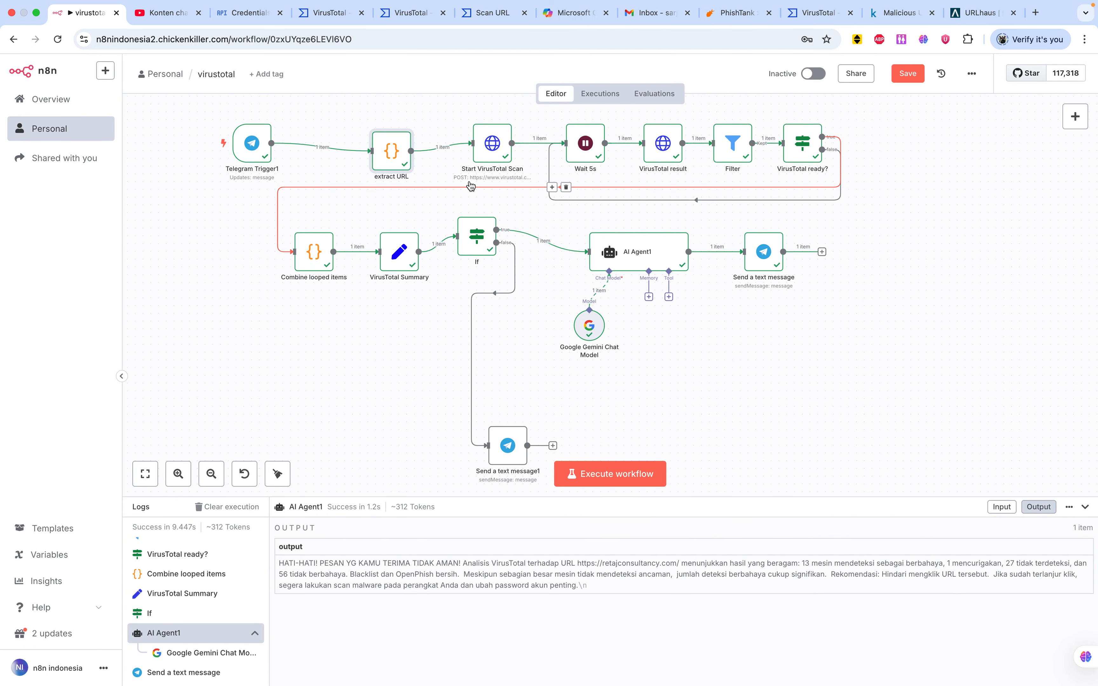
{"action": "right_click", "coordinate": [490, 151]}
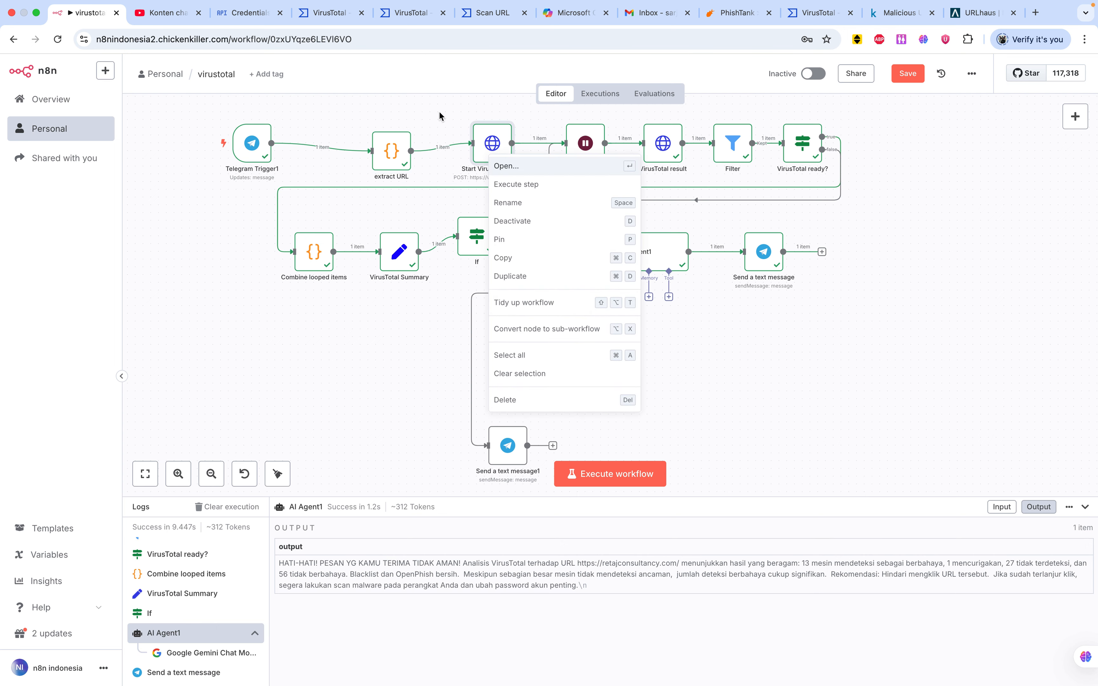
{"action": "left_click", "coordinate": [504, 168]}
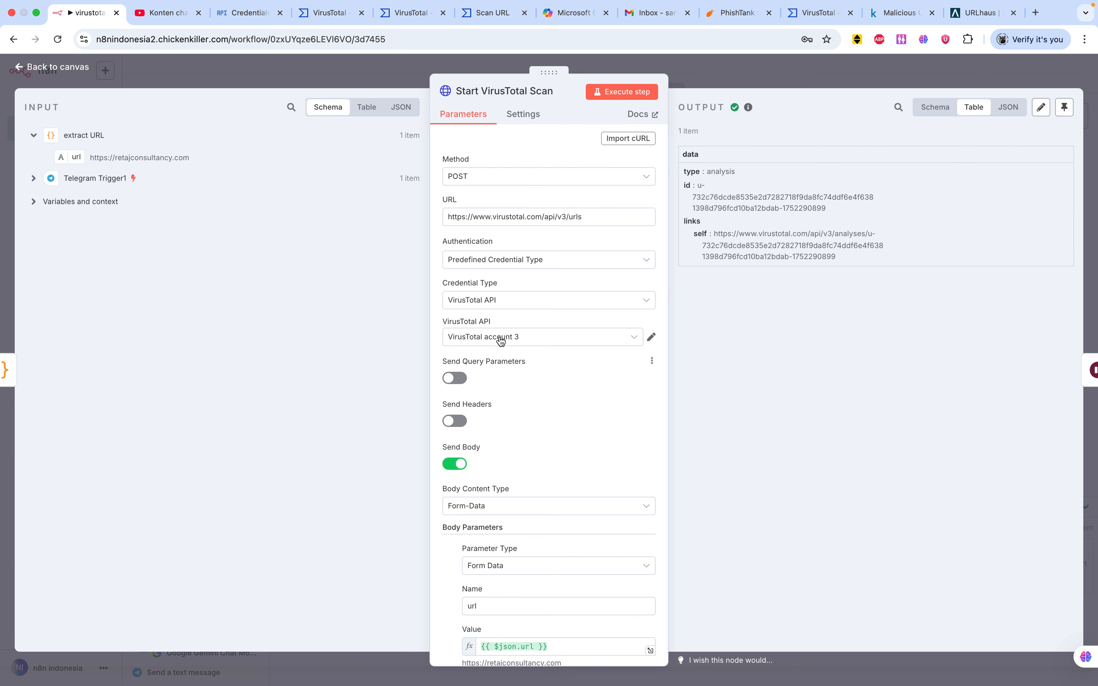
{"action": "scroll", "coordinate": [498, 309], "scroll_direction": "down", "scroll_amount": 5}
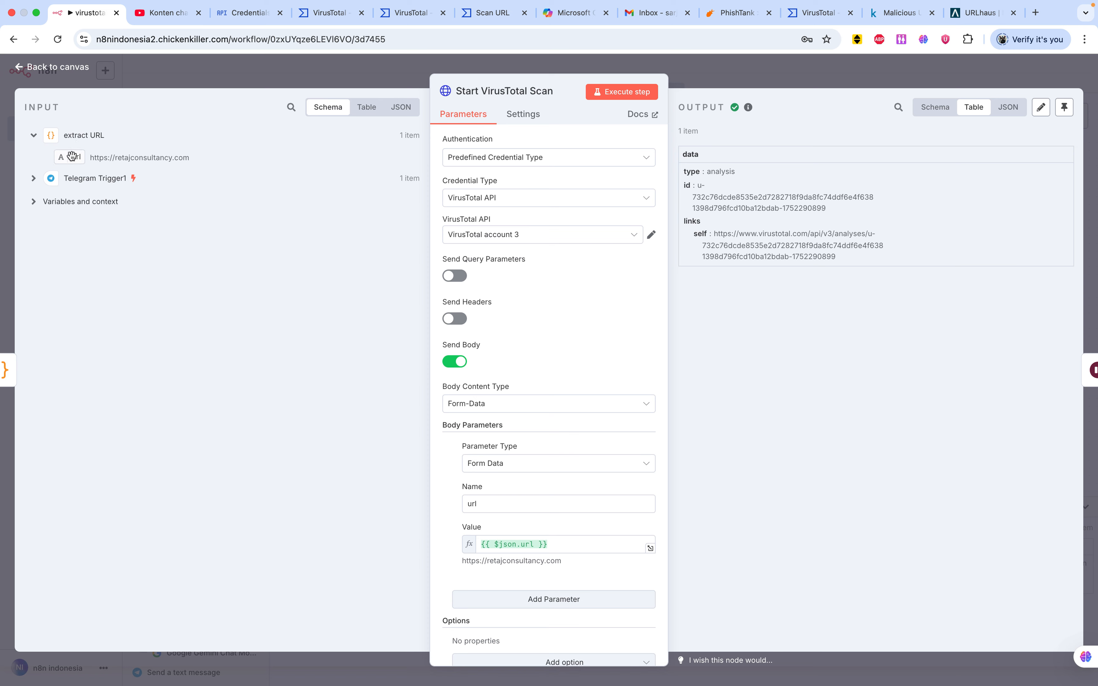
{"action": "left_click_drag", "start_coordinate": [73, 157], "coordinate": [152, 186]}
{"action": "left_click", "coordinate": [330, 14]}
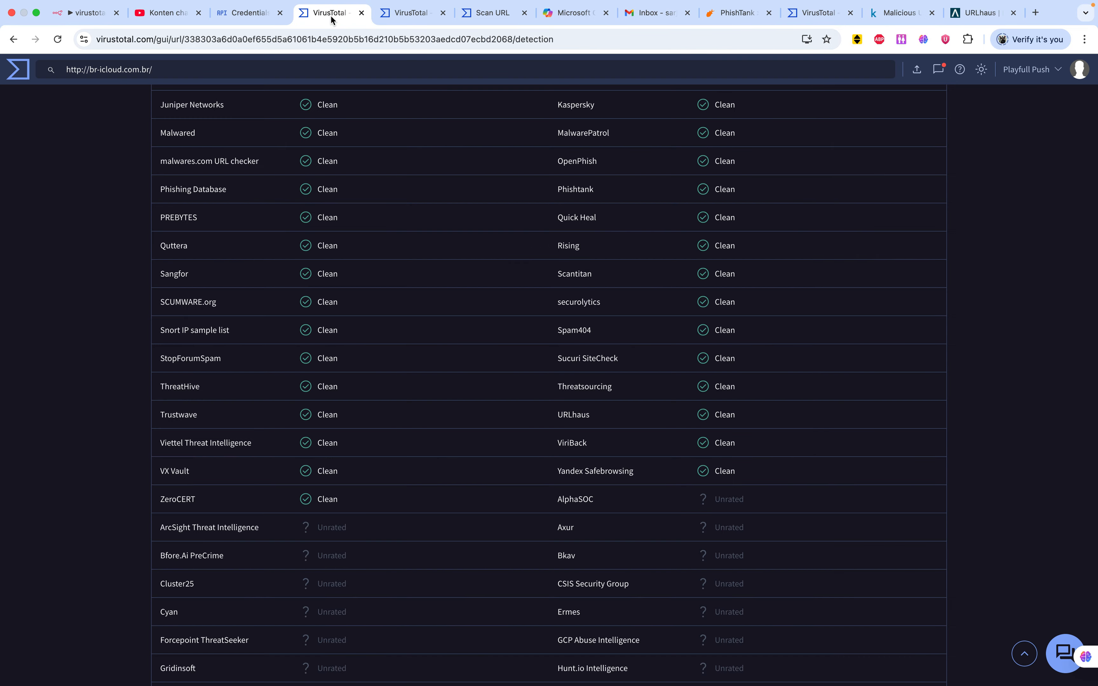
{"action": "scroll", "coordinate": [312, 337], "scroll_direction": "up", "scroll_amount": 15}
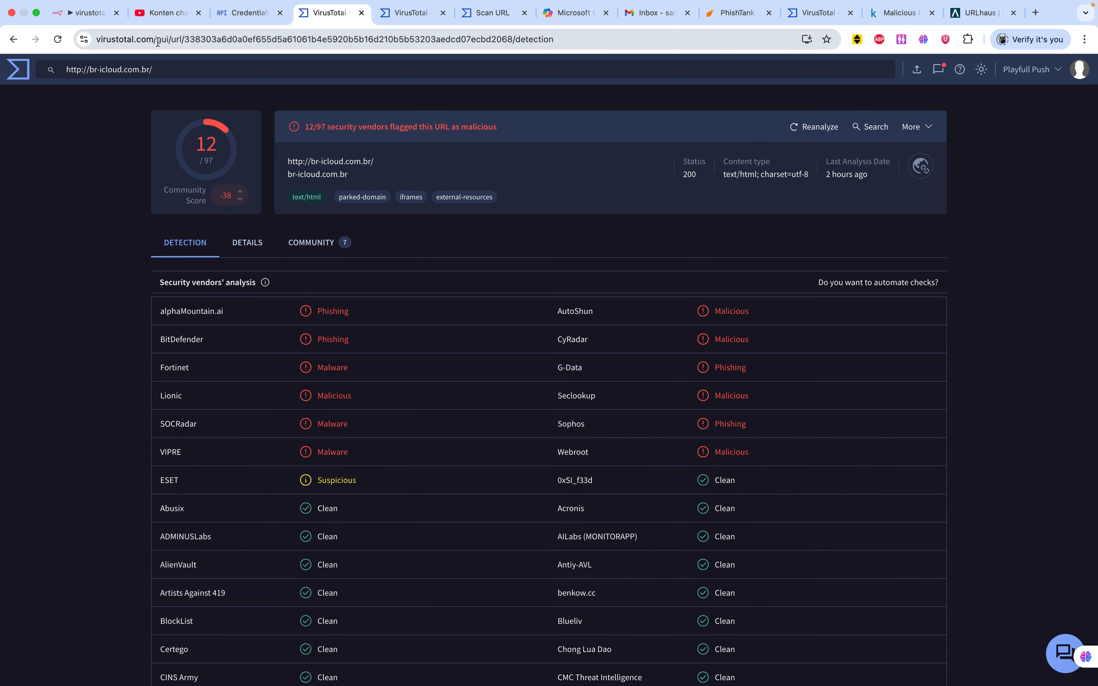
{"action": "left_click", "coordinate": [401, 13]}
{"action": "left_click", "coordinate": [343, 14]}
{"action": "left_click_drag", "start_coordinate": [154, 37], "coordinate": [391, 66]}
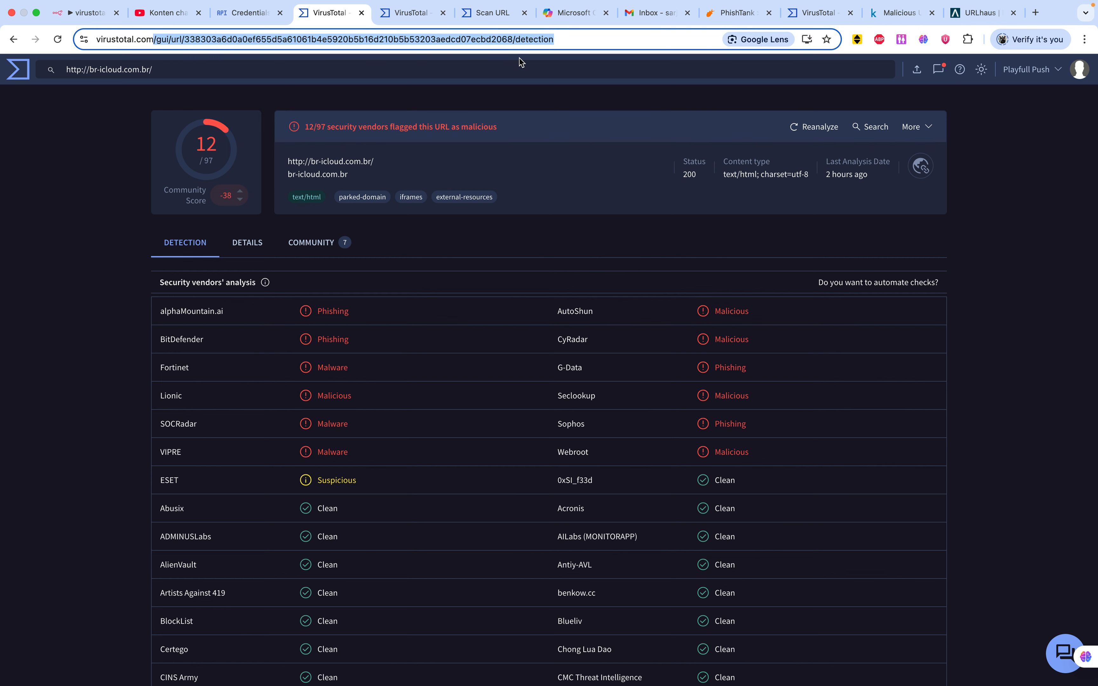
{"action": "key", "text": "BackSpace"}
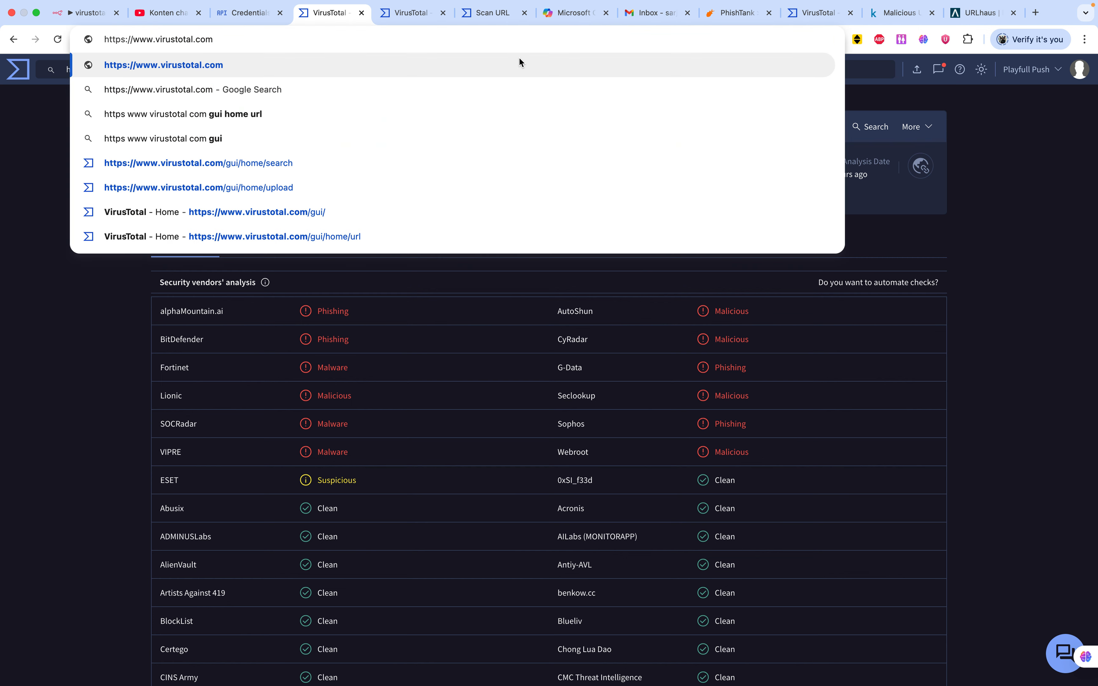
{"action": "key", "text": "Return"}
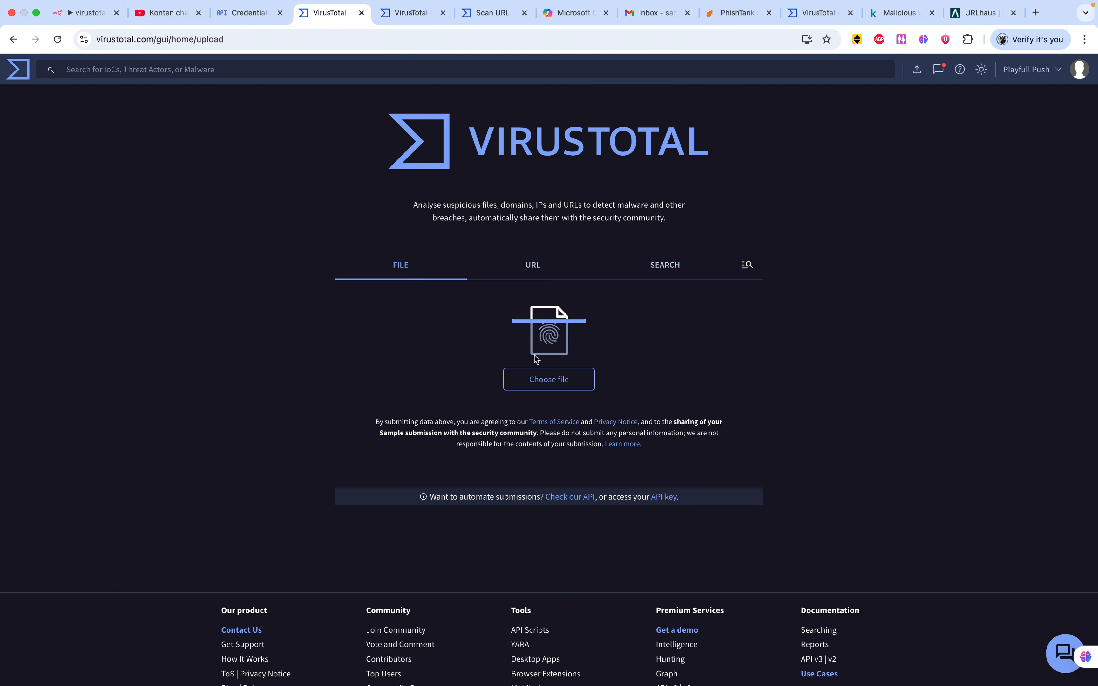
- Look at the general search form on the VirusTotal home page and show the URL scan form
{"action": "left_click", "coordinate": [534, 267]}
{"action": "left_click", "coordinate": [665, 266]}
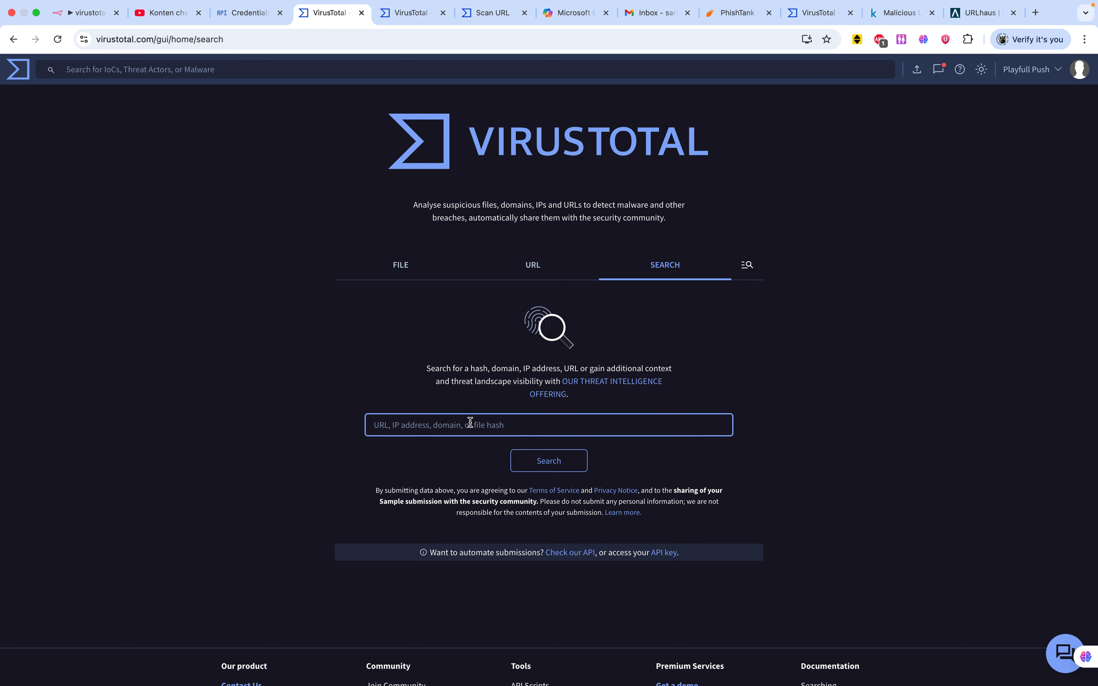
{"action": "left_click", "coordinate": [534, 276]}
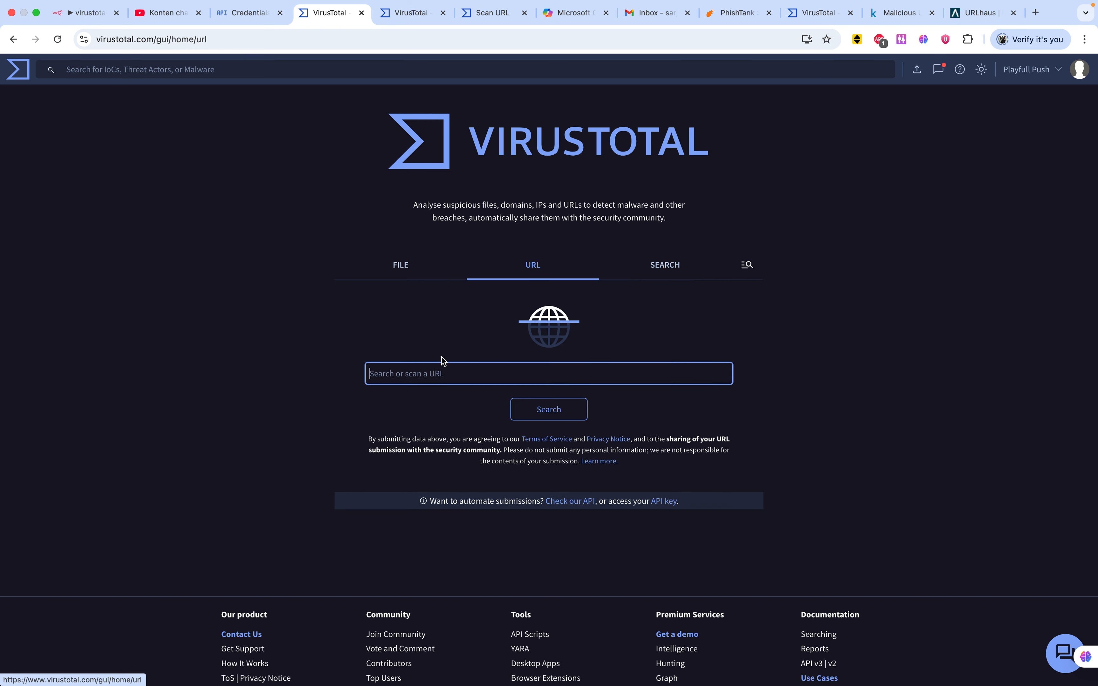
{"action": "left_click", "coordinate": [408, 13]}
{"action": "left_click", "coordinate": [332, 13]}
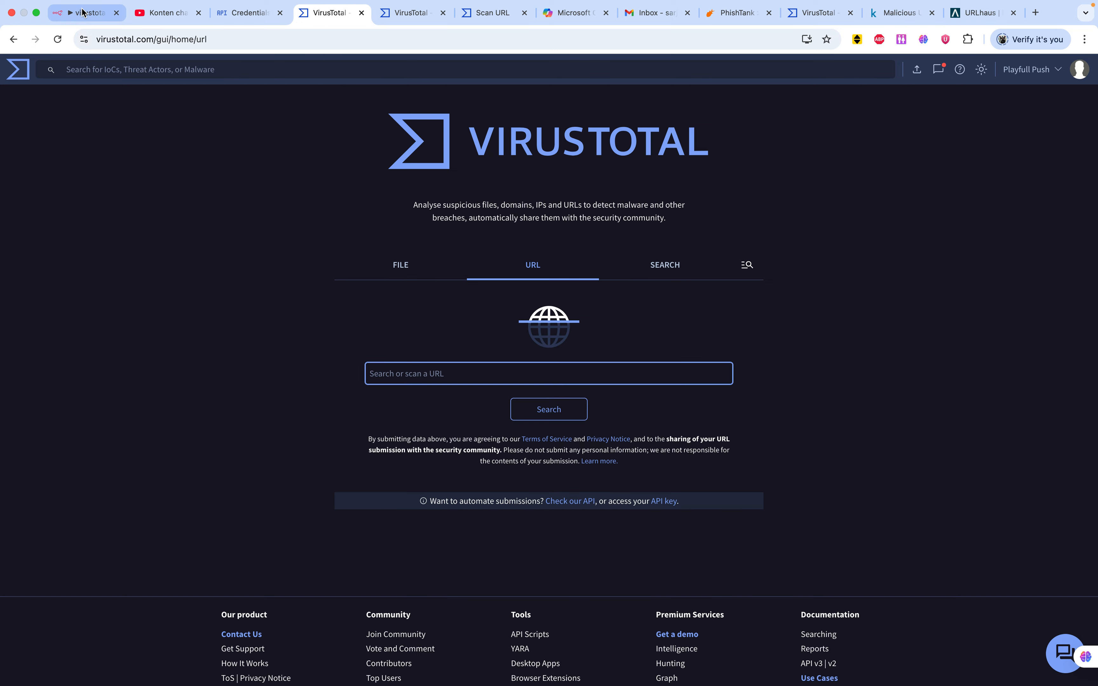
{"action": "left_click", "coordinate": [82, 12]}
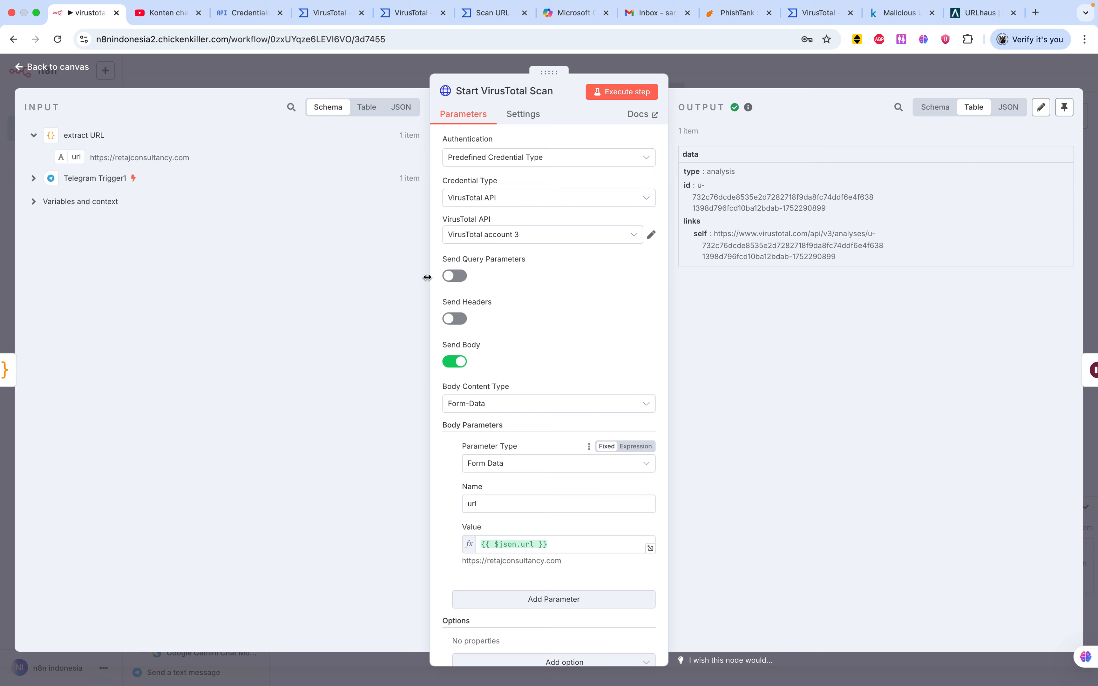
{"action": "left_click_drag", "start_coordinate": [196, 161], "coordinate": [89, 157]}
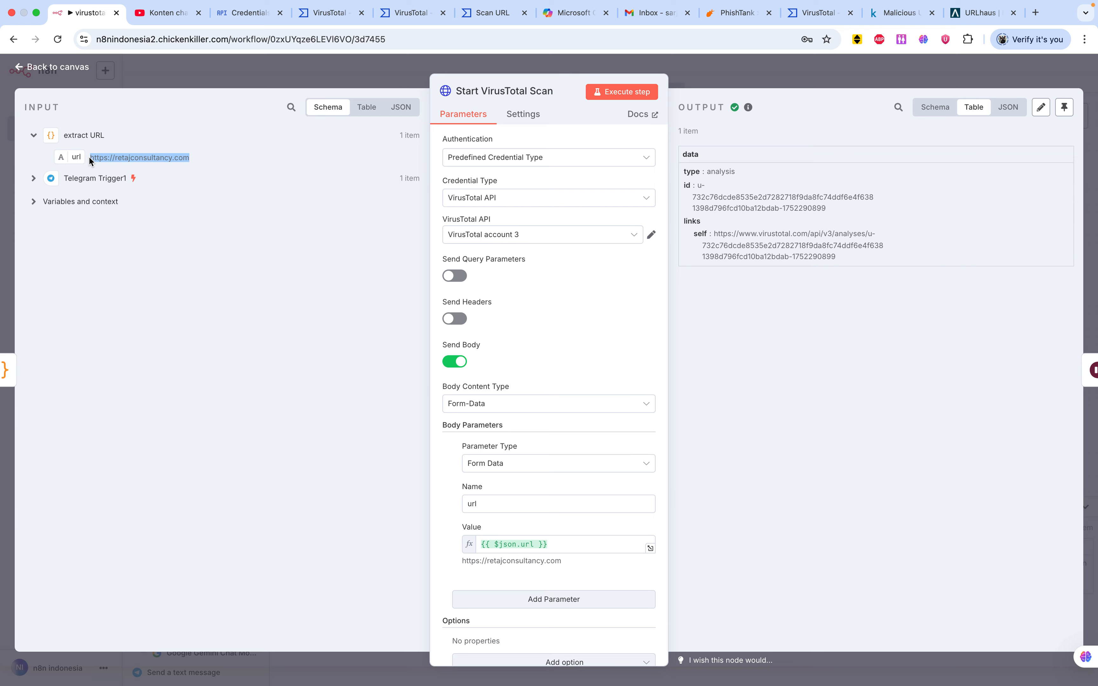
{"action": "right_click", "coordinate": [106, 157]}
{"action": "left_click", "coordinate": [129, 187]}
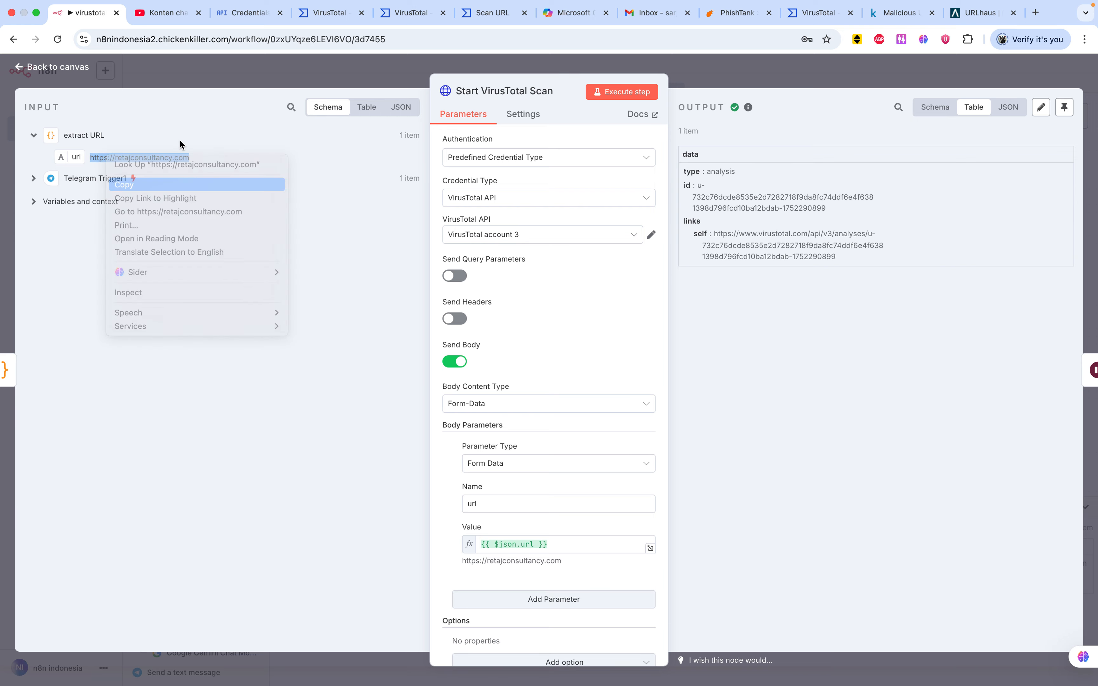
{"action": "left_click", "coordinate": [333, 13]}
{"action": "left_click", "coordinate": [504, 378]}
{"action": "key", "text": "ctrl+v"}
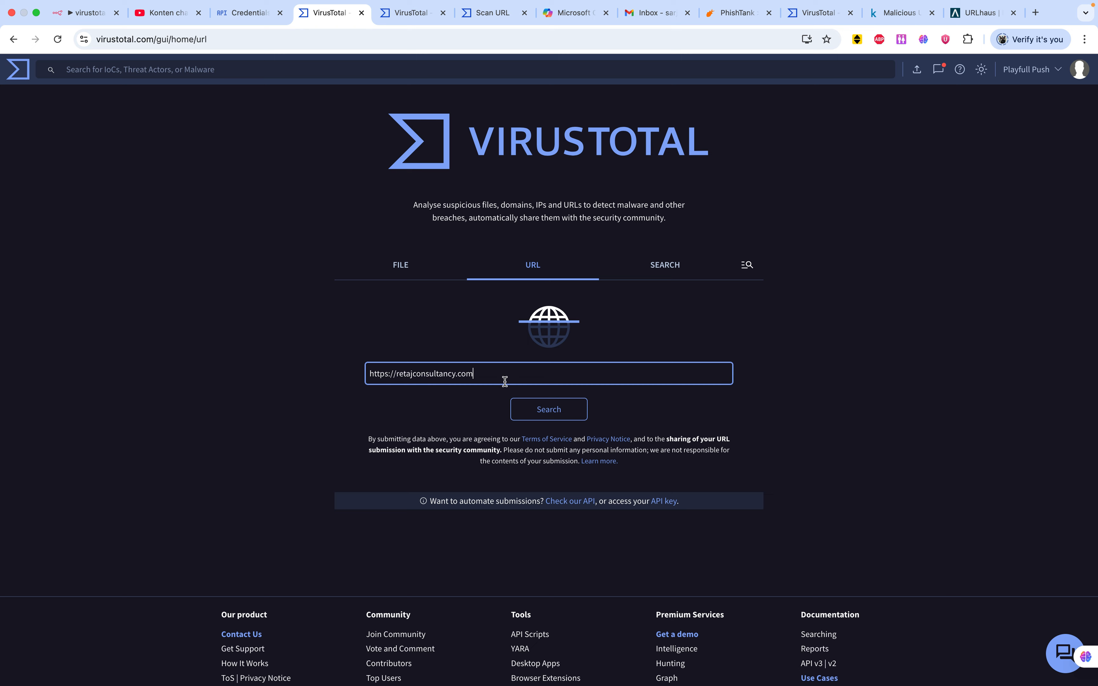
{"action": "left_click", "coordinate": [549, 410]}
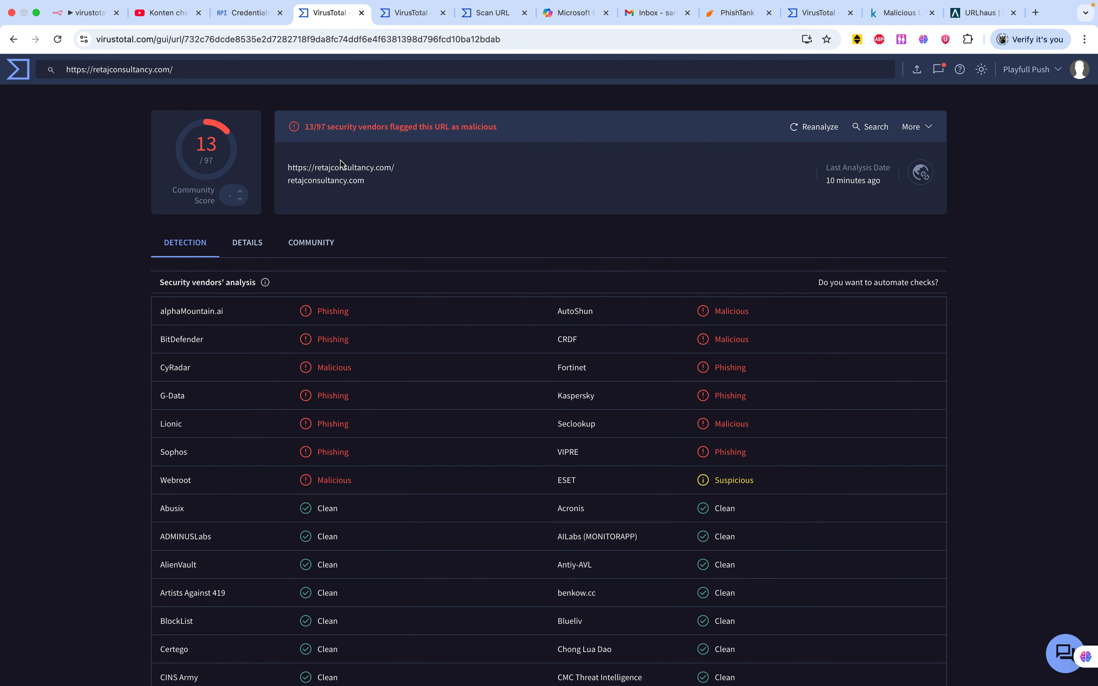
- Examine the security vendors' verdicts in the VirusTotal report for retajconsultancy.com
{"action": "scroll", "coordinate": [338, 327], "scroll_direction": "down", "scroll_amount": 1}
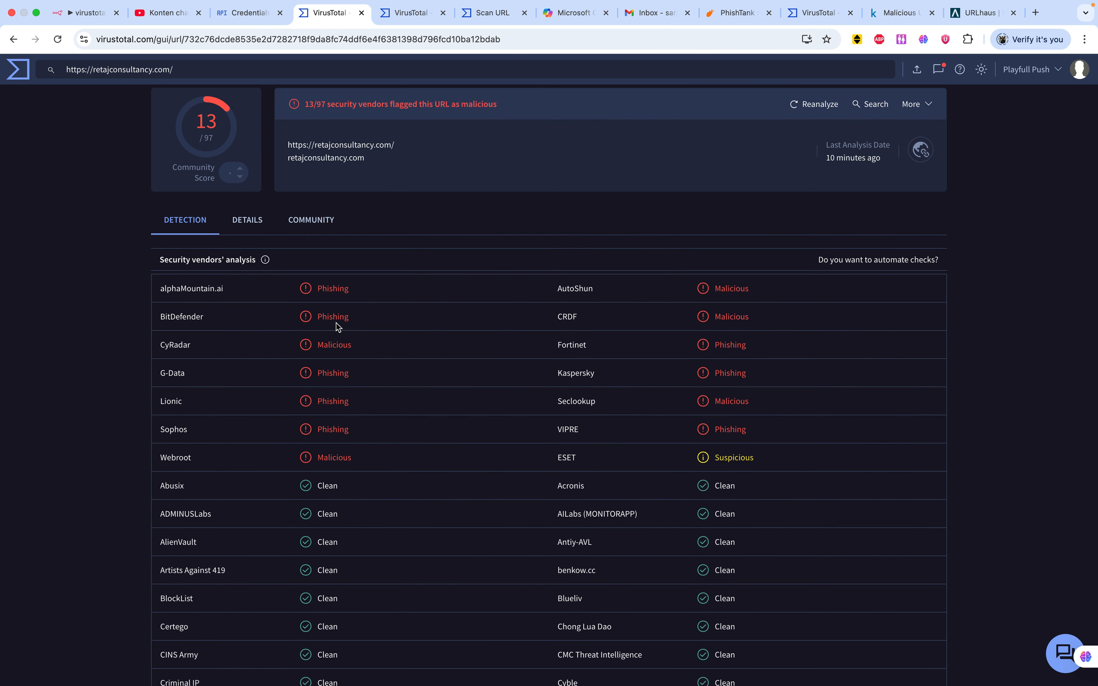
{"action": "scroll", "coordinate": [338, 327], "scroll_direction": "down", "scroll_amount": 1}
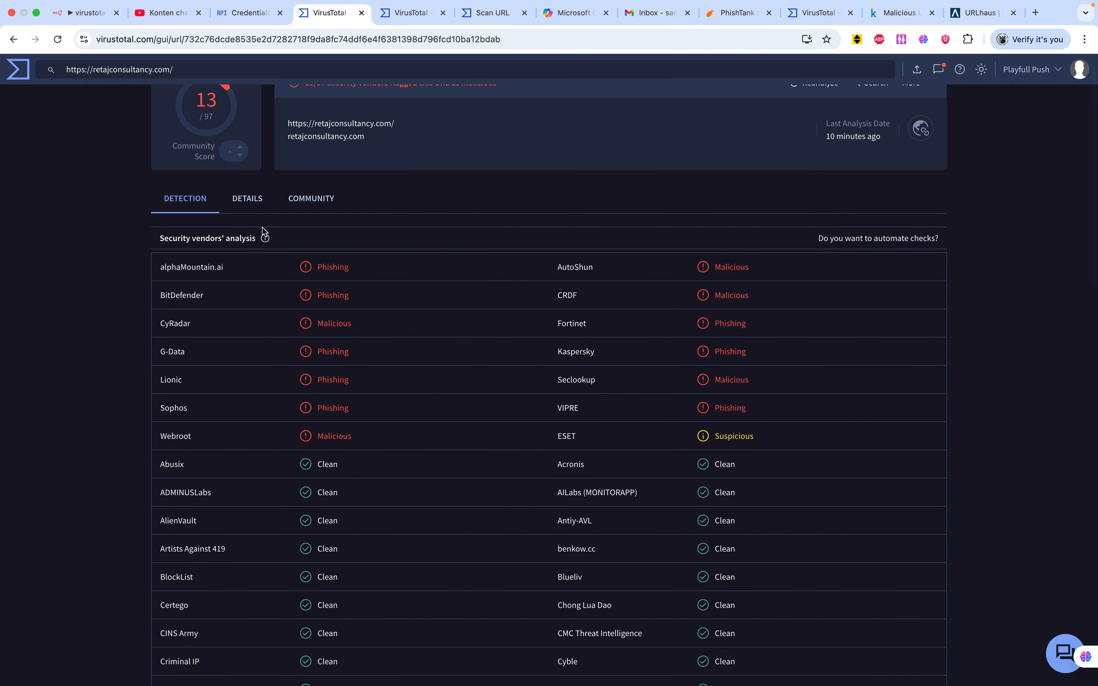
{"action": "scroll", "coordinate": [371, 319], "scroll_direction": "down", "scroll_amount": 10}
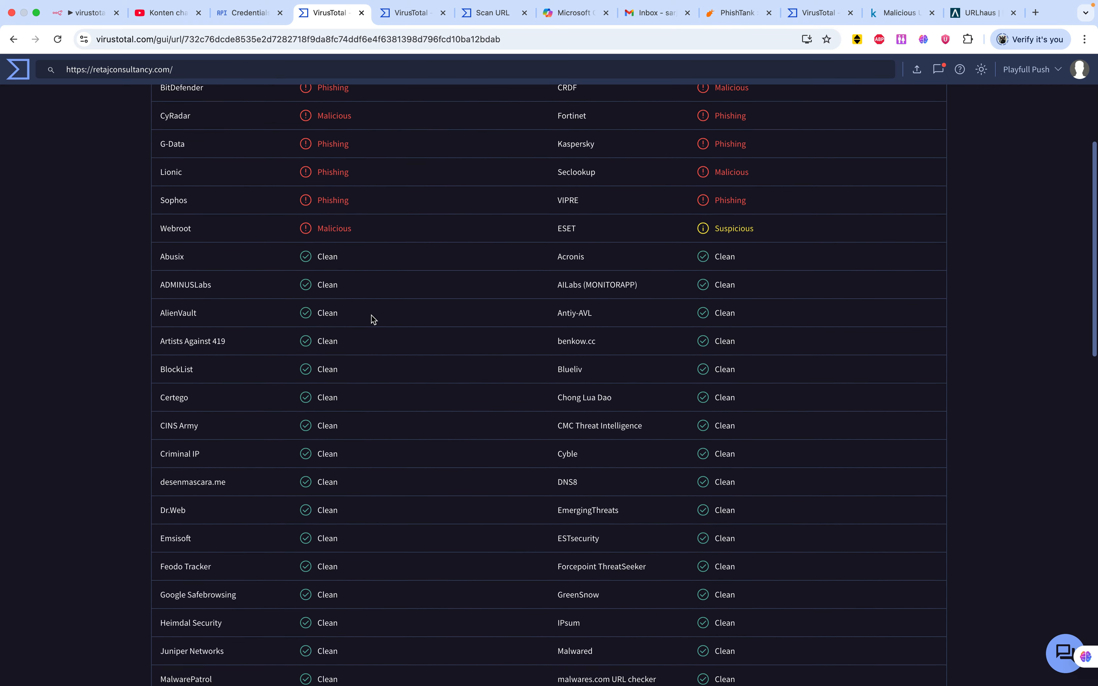
{"action": "scroll", "coordinate": [371, 319], "scroll_direction": "up", "scroll_amount": 10}
{"action": "scroll", "coordinate": [372, 319], "scroll_direction": "down", "scroll_amount": 12}
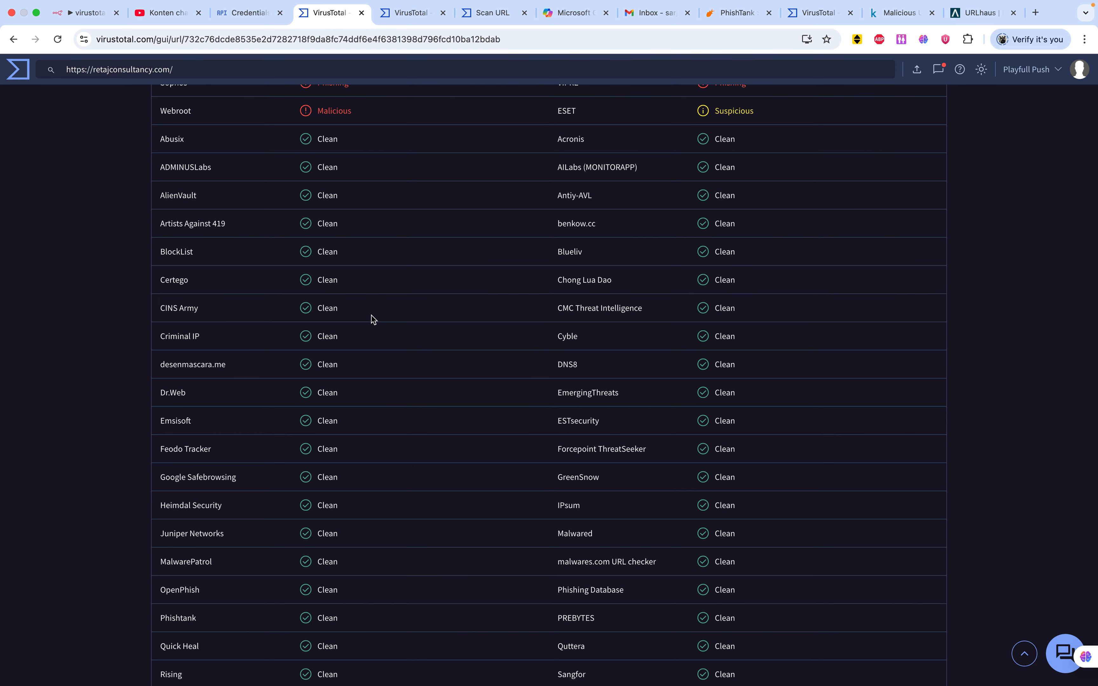
{"action": "scroll", "coordinate": [371, 319], "scroll_direction": "up", "scroll_amount": 12}
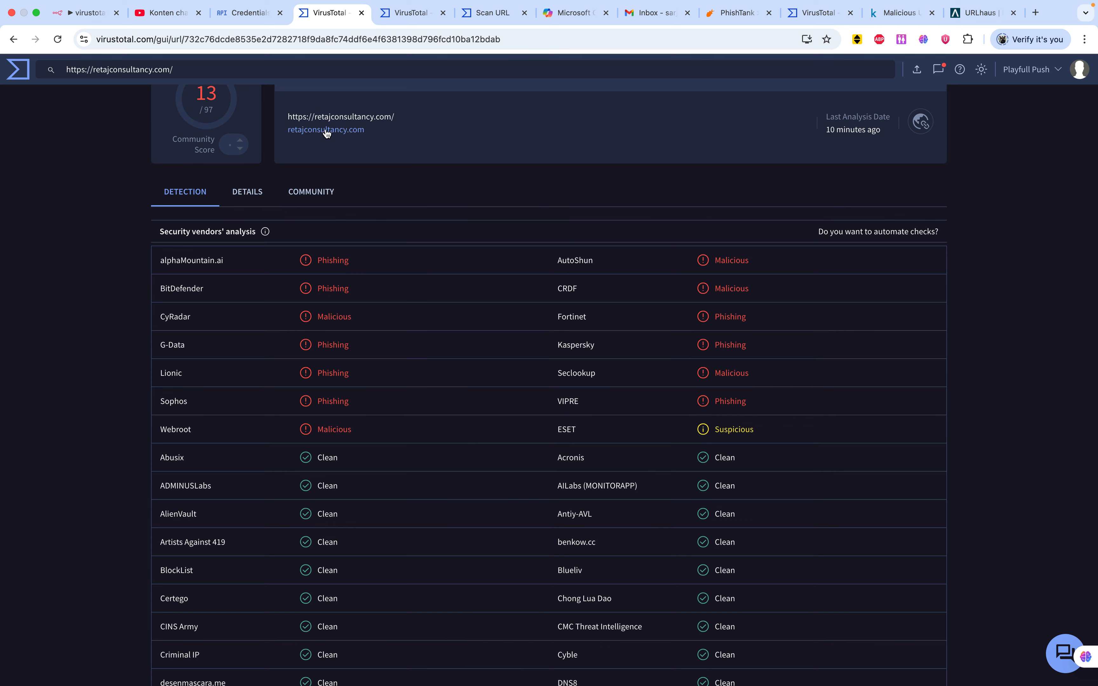
{"action": "scroll", "coordinate": [347, 206], "scroll_direction": "up", "scroll_amount": 2}
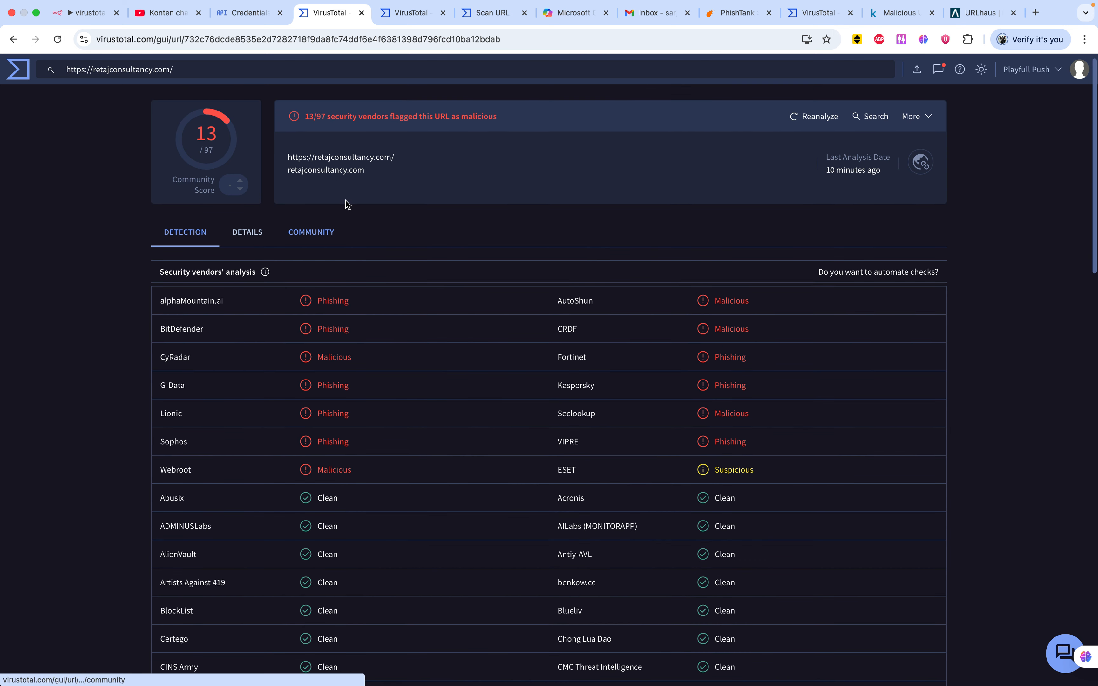
- Read through the report's complete vendor list, including the clean and unrated engines, and return to the summary of flagged vendors
{"action": "scroll", "coordinate": [318, 195], "scroll_direction": "up", "scroll_amount": 1}
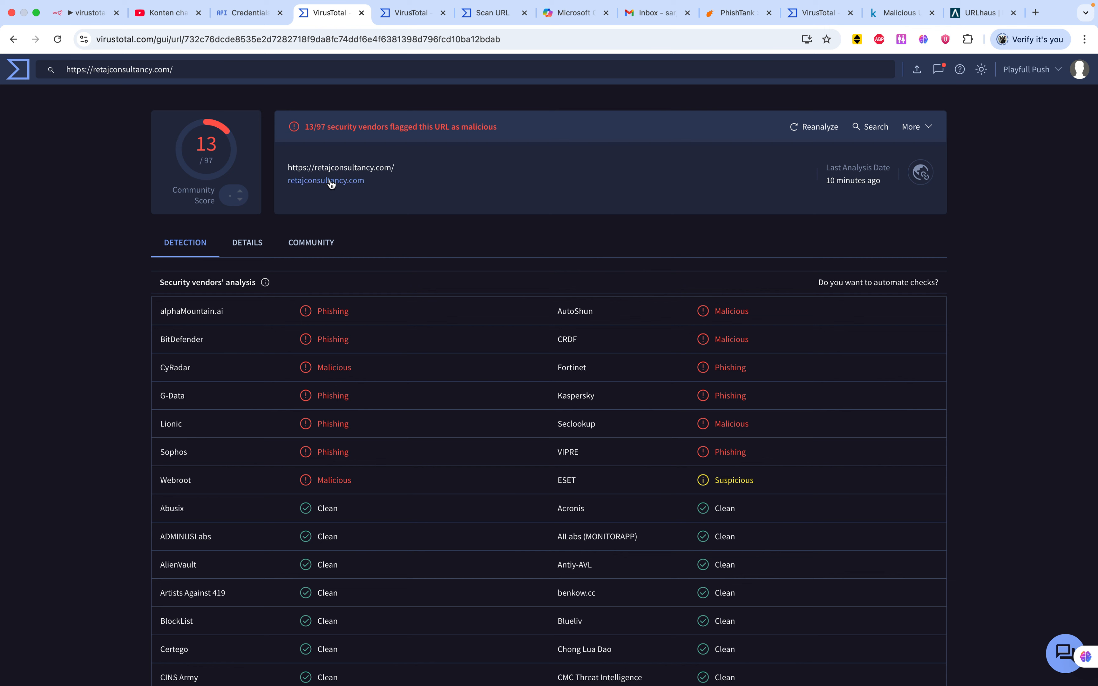
{"action": "scroll", "coordinate": [344, 240], "scroll_direction": "down", "scroll_amount": 1}
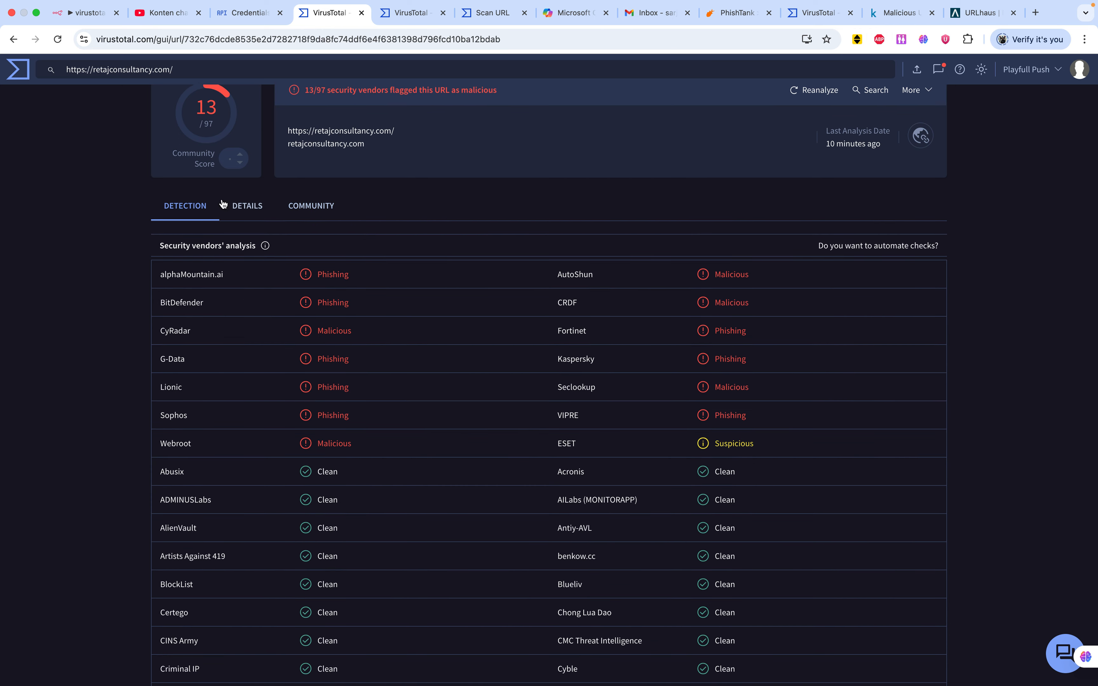
{"action": "scroll", "coordinate": [312, 348], "scroll_direction": "down", "scroll_amount": 1}
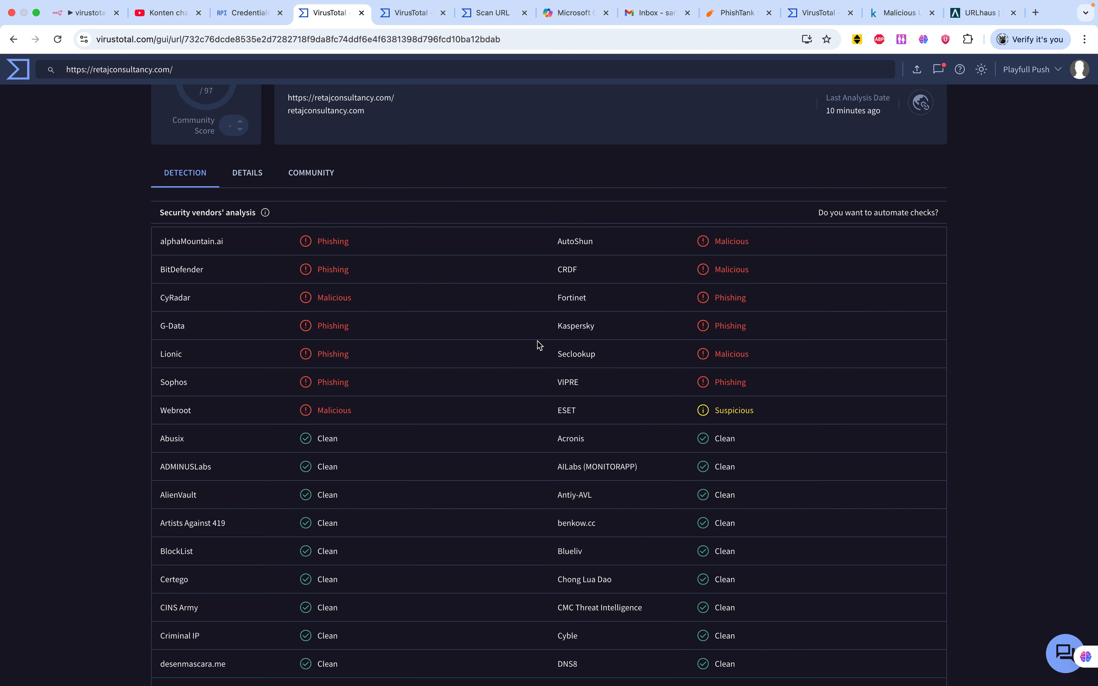
{"action": "mouse_move", "coordinate": [576, 330]}
{"action": "scroll", "coordinate": [576, 331], "scroll_direction": "up", "scroll_amount": 1}
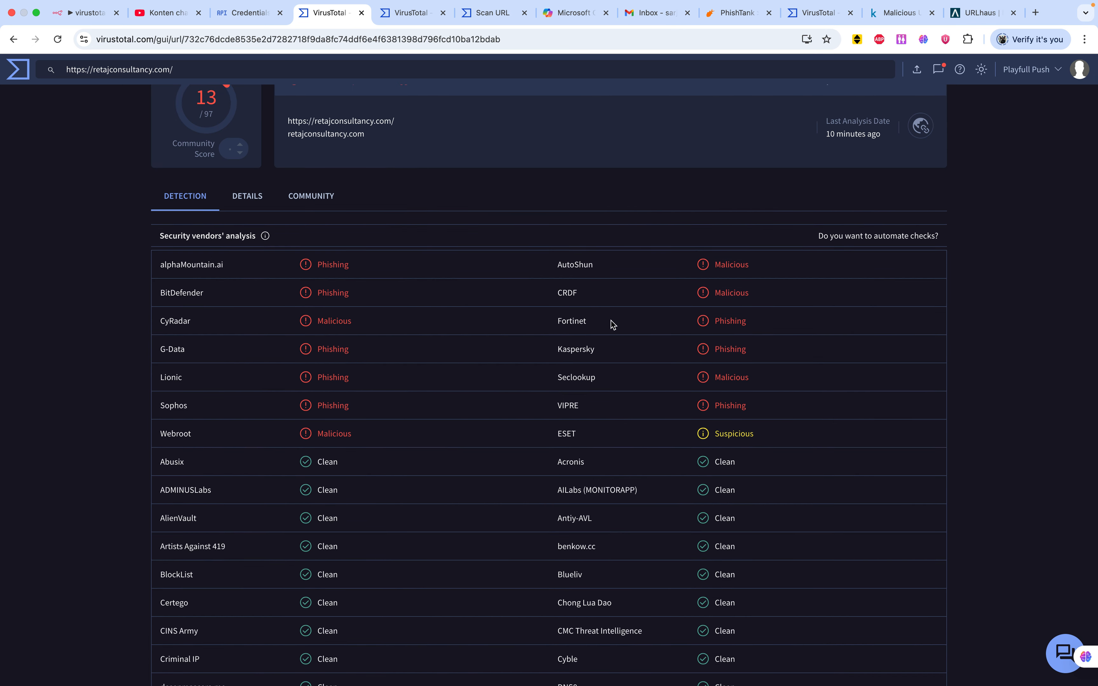
{"action": "scroll", "coordinate": [603, 359], "scroll_direction": "down", "scroll_amount": 2}
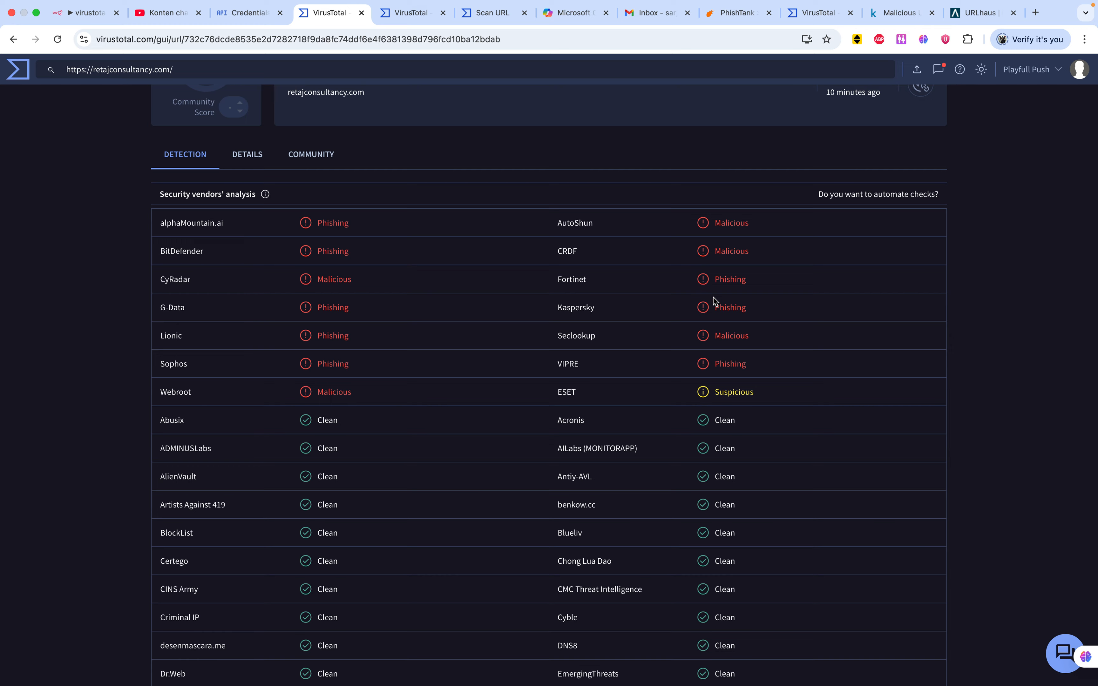
{"action": "scroll", "coordinate": [530, 366], "scroll_direction": "down", "scroll_amount": 10}
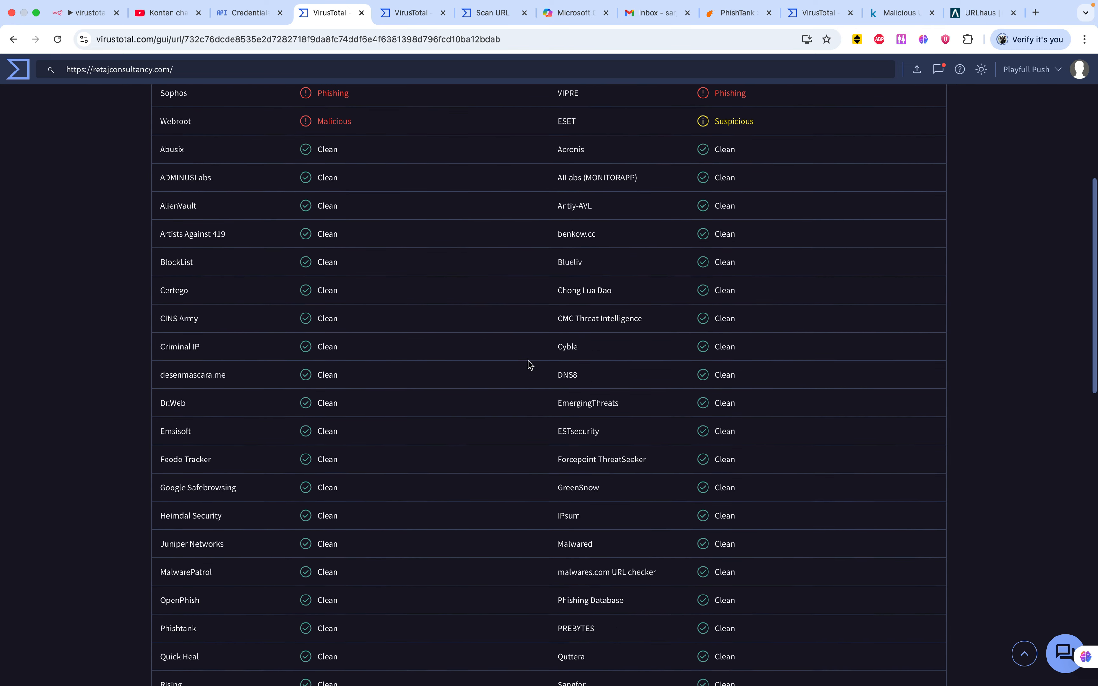
{"action": "scroll", "coordinate": [530, 366], "scroll_direction": "down", "scroll_amount": 2}
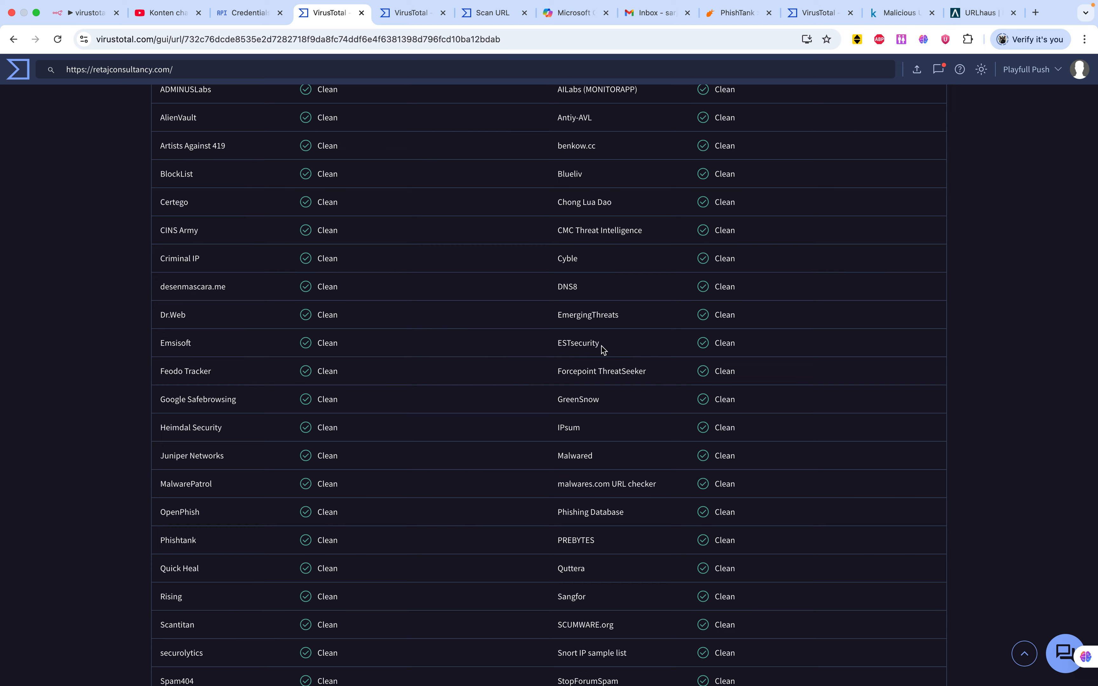
{"action": "scroll", "coordinate": [595, 364], "scroll_direction": "down", "scroll_amount": 10}
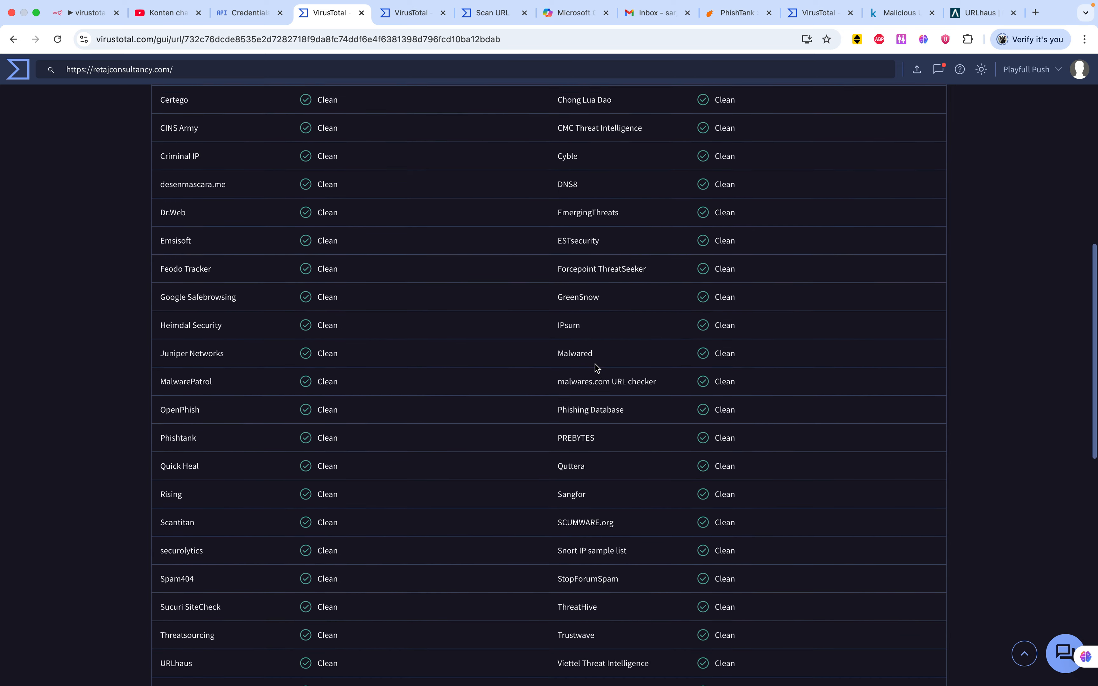
{"action": "scroll", "coordinate": [596, 365], "scroll_direction": "down", "scroll_amount": 1}
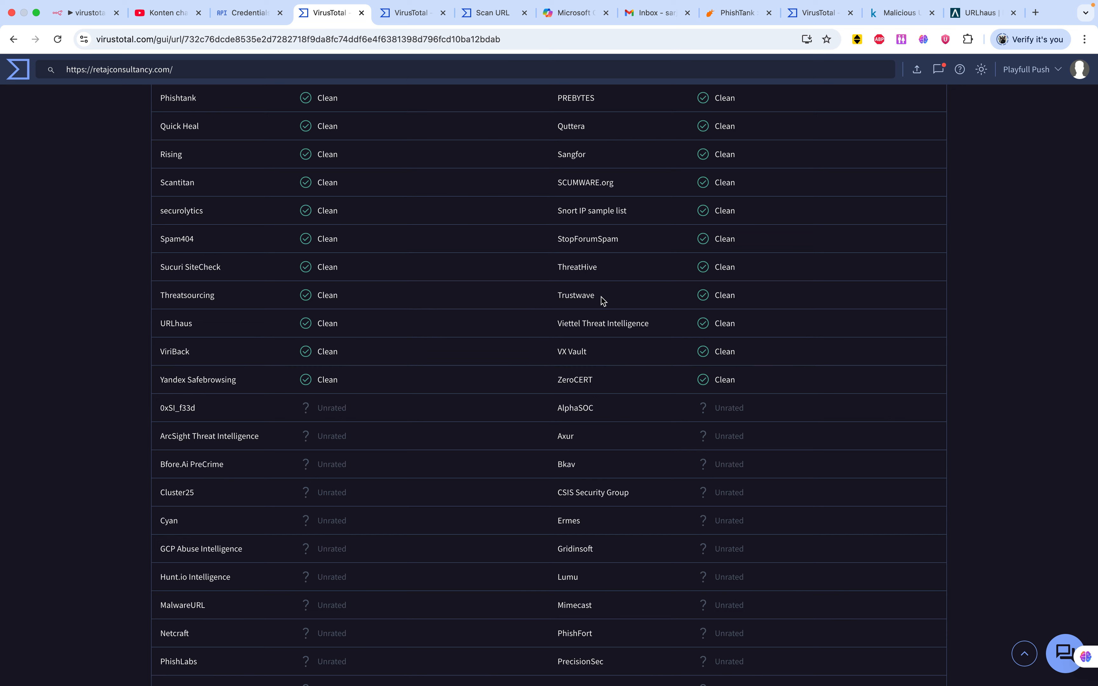
{"action": "scroll", "coordinate": [290, 348], "scroll_direction": "up", "scroll_amount": 1}
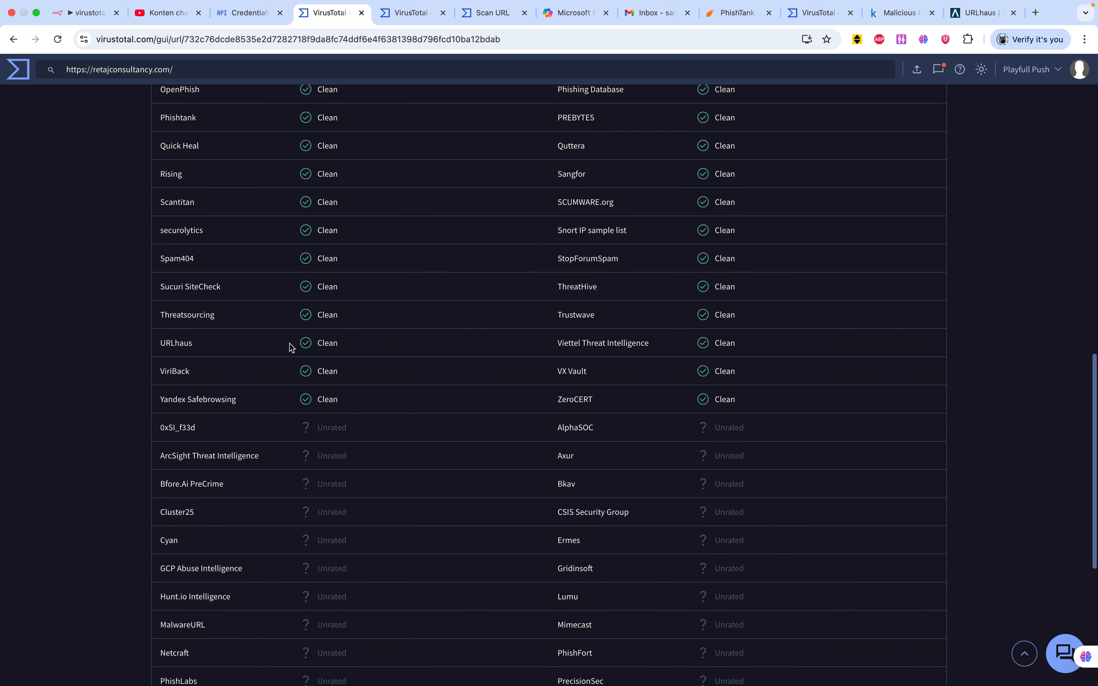
{"action": "scroll", "coordinate": [289, 345], "scroll_direction": "up", "scroll_amount": 3}
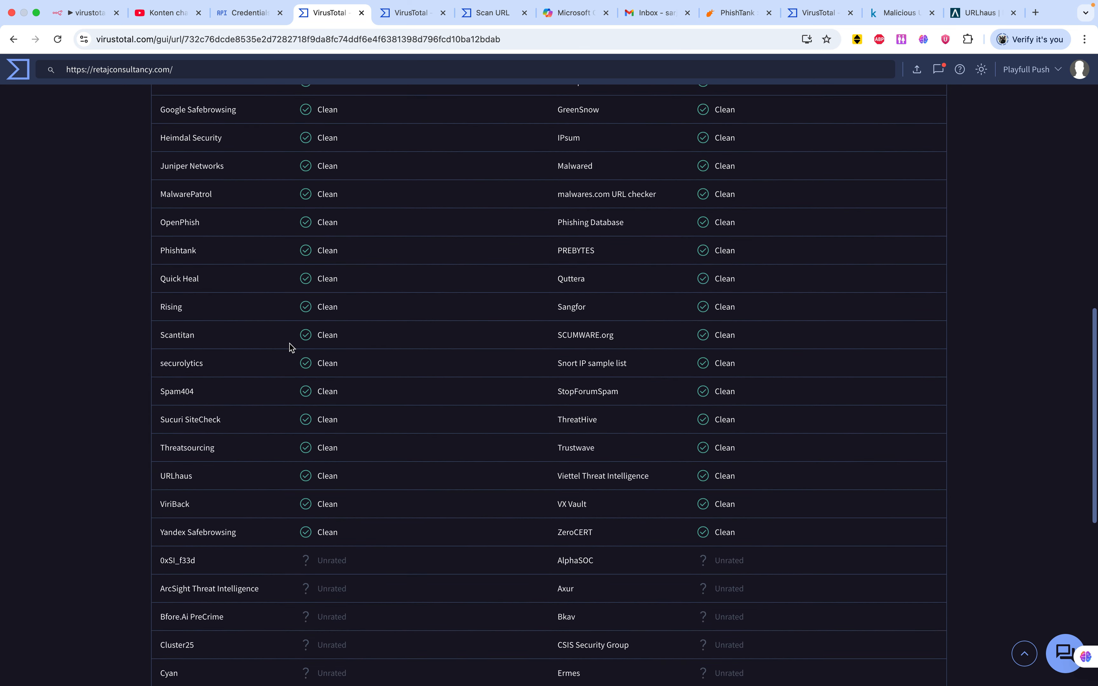
{"action": "scroll", "coordinate": [205, 255], "scroll_direction": "up", "scroll_amount": 2}
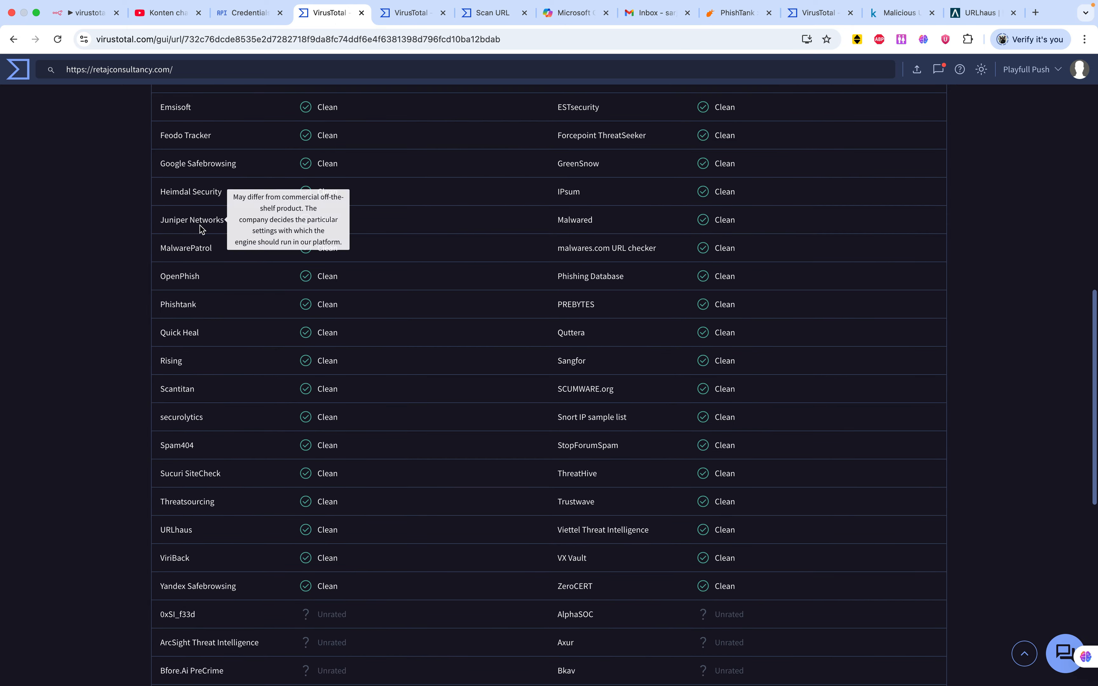
{"action": "scroll", "coordinate": [202, 240], "scroll_direction": "up", "scroll_amount": 15}
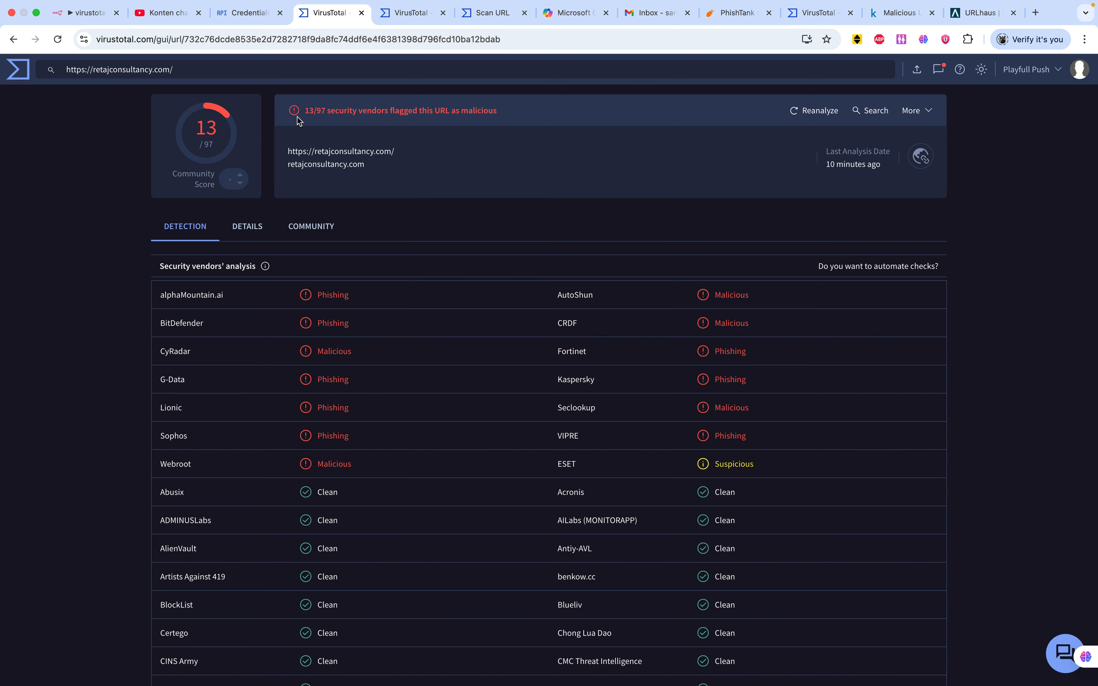
- Show the VirusTotal API key page and its entry in the account menu, and copy the API key
{"action": "left_click", "coordinate": [399, 14]}
{"action": "scroll", "coordinate": [405, 246], "scroll_direction": "up", "scroll_amount": 1}
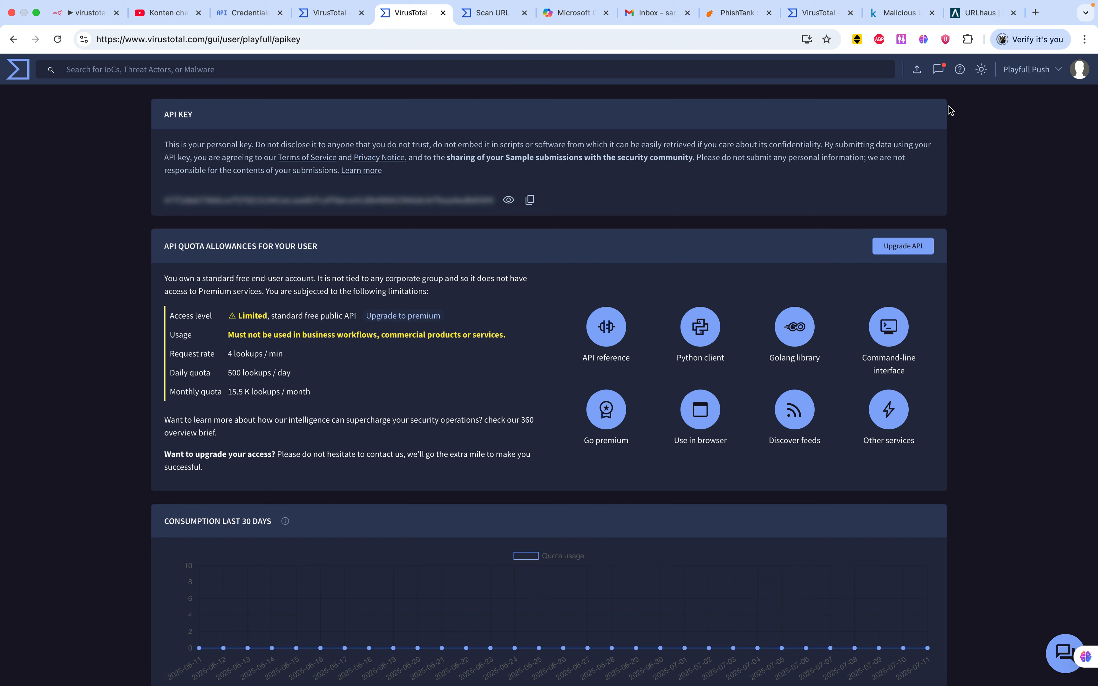
{"action": "left_click", "coordinate": [1062, 74]}
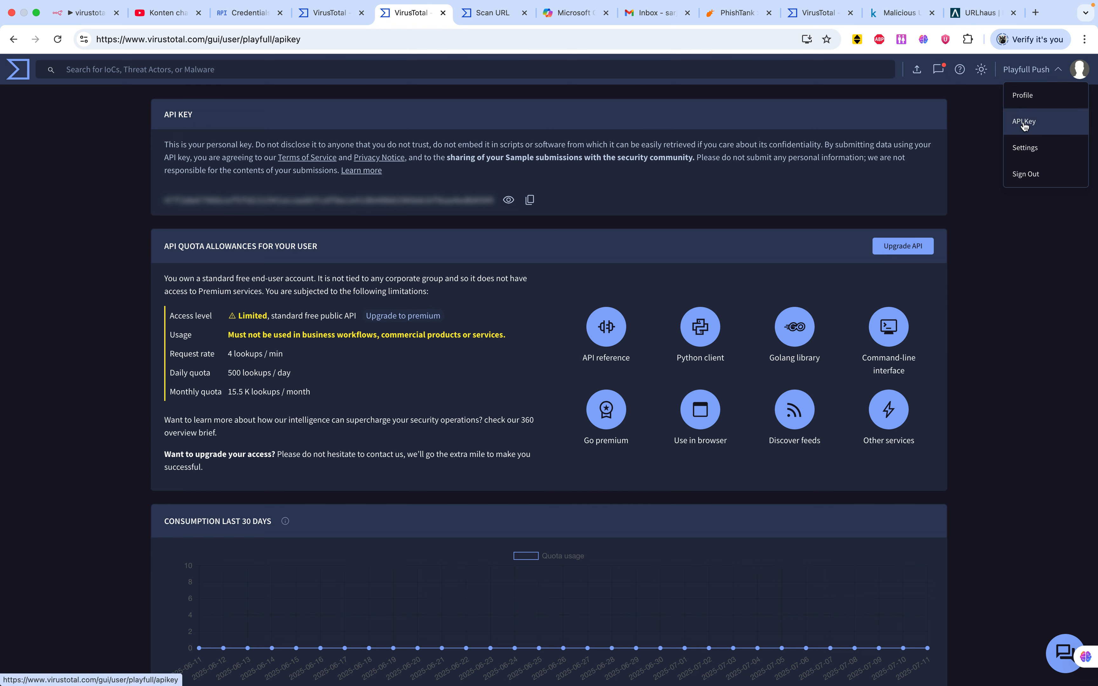
{"action": "left_click", "coordinate": [644, 263]}
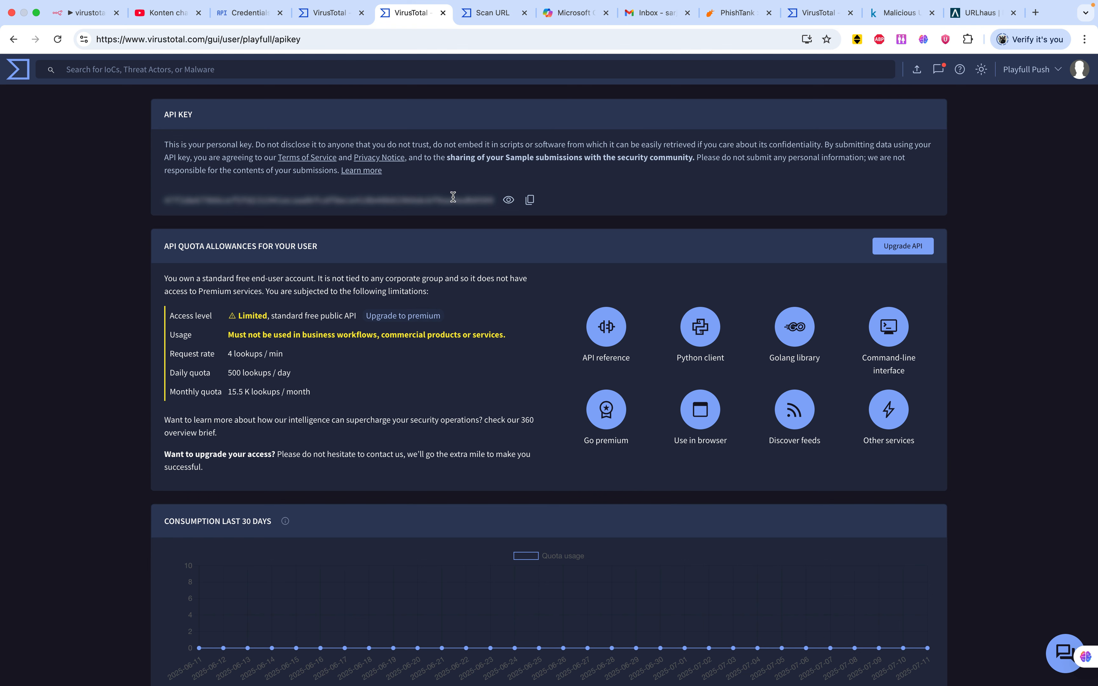
{"action": "left_click", "coordinate": [529, 200]}
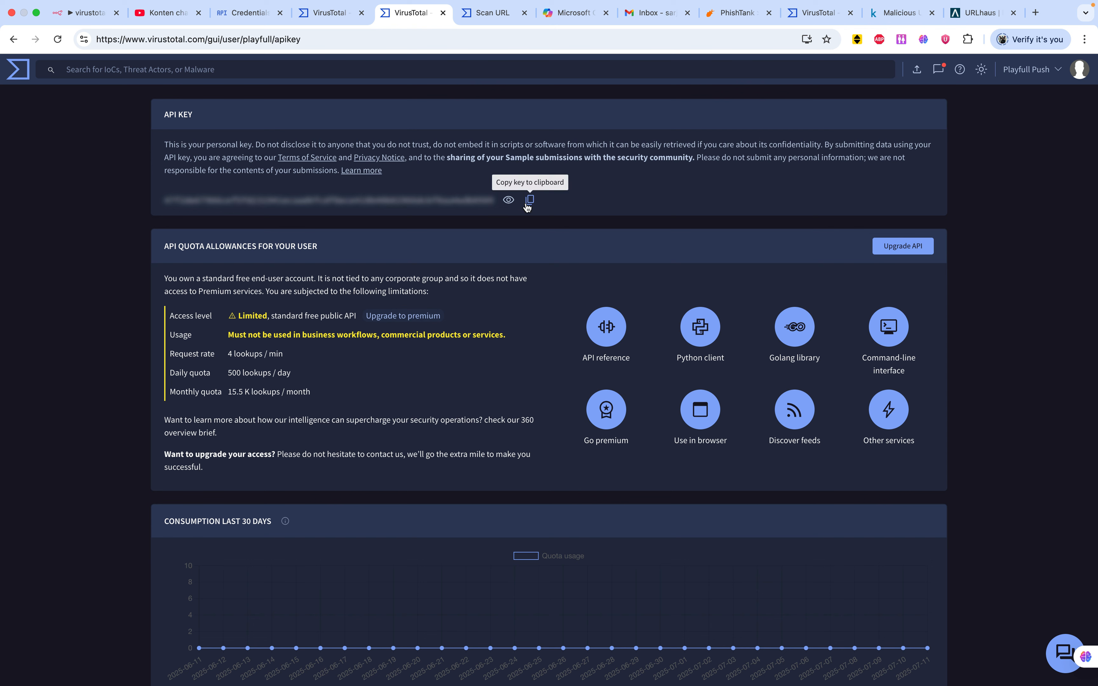
- Highlight the request rate and the monthly lookup quota among the API quota allowances
{"action": "left_click_drag", "start_coordinate": [228, 353], "coordinate": [282, 355]}
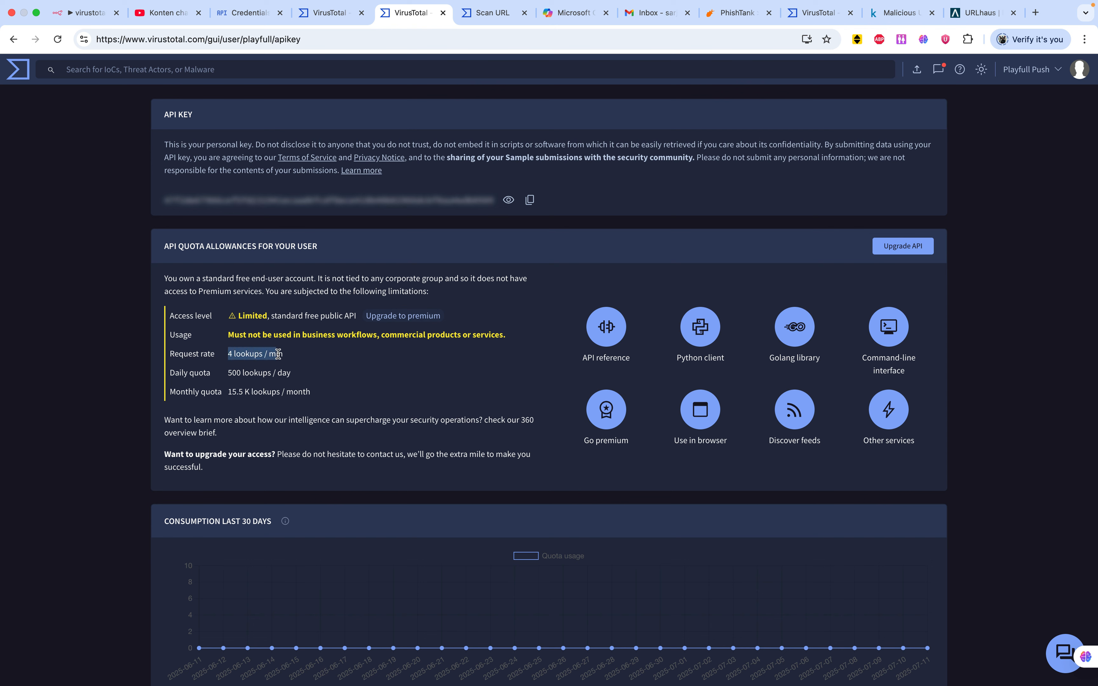
{"action": "left_click", "coordinate": [312, 360]}
{"action": "triple_click", "coordinate": [297, 392]}
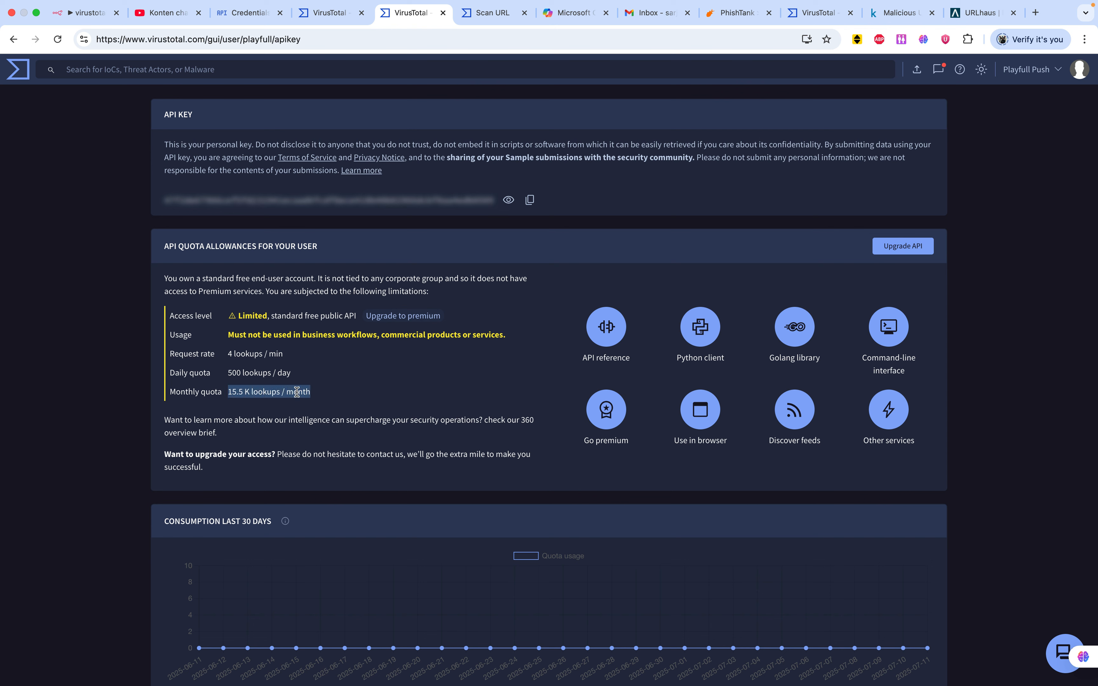
{"action": "left_click", "coordinate": [340, 389]}
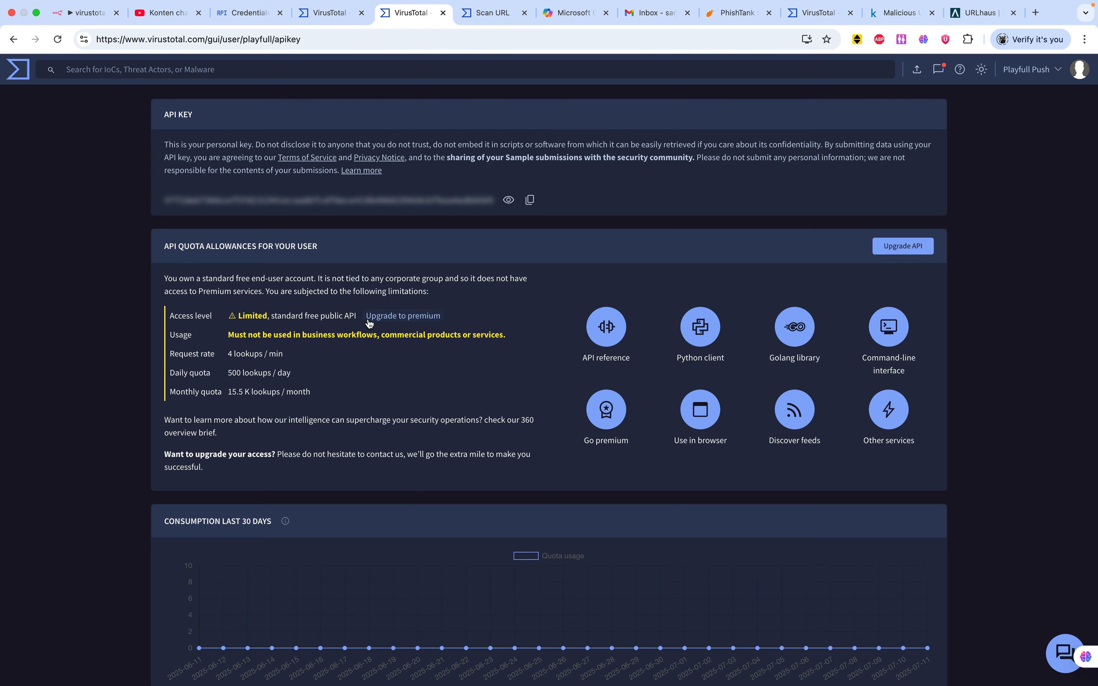
- Show the Scan URL reference in the VirusTotal API documentation and highlight its POST endpoint address
{"action": "left_click", "coordinate": [485, 13]}
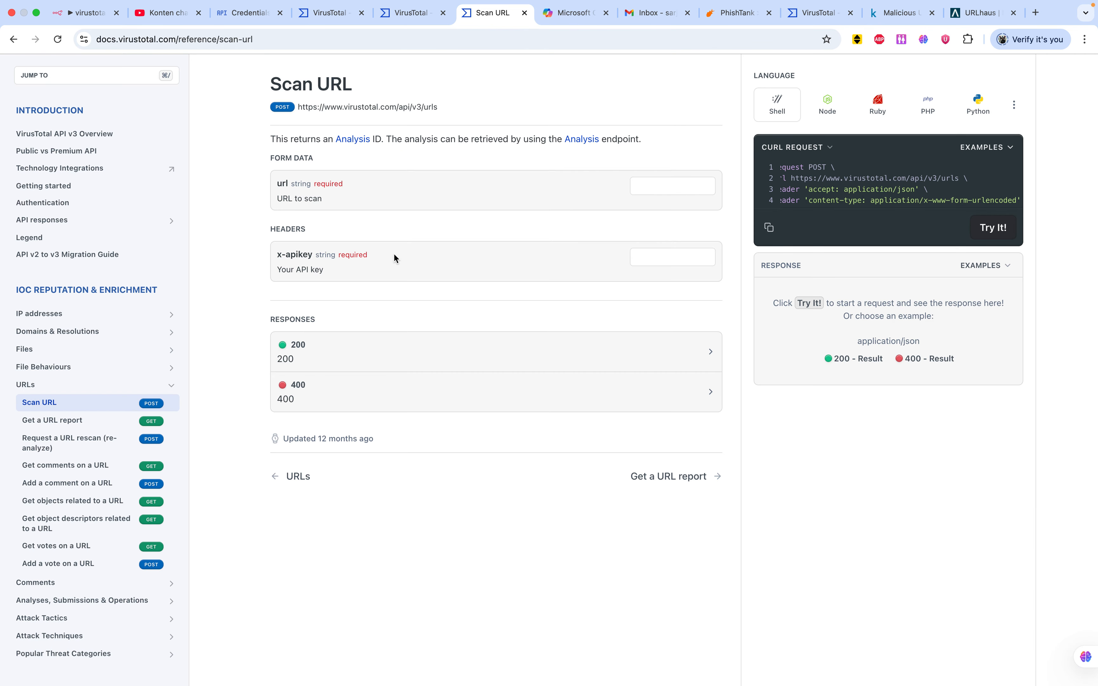
{"action": "scroll", "coordinate": [394, 253], "scroll_direction": "up", "scroll_amount": 2}
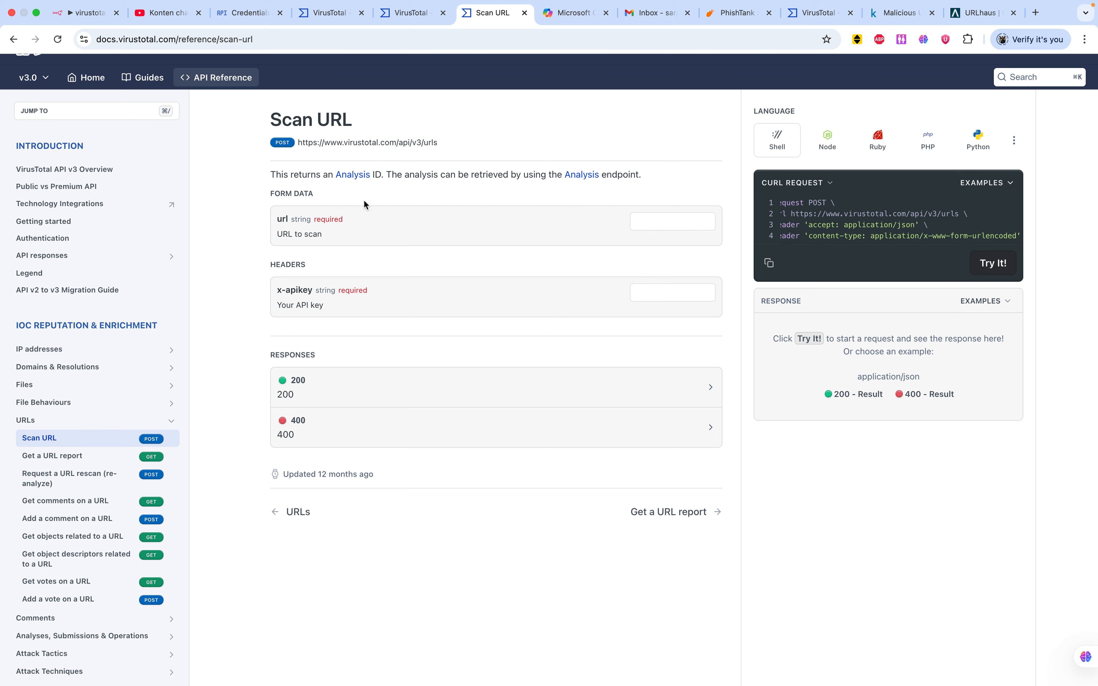
{"action": "triple_click", "coordinate": [362, 141]}
{"action": "left_click", "coordinate": [427, 169]}
- Return to n8n, review the Start VirusTotal Scan node's request URL, credential and body parameters, and close the node
{"action": "left_click", "coordinate": [86, 13]}
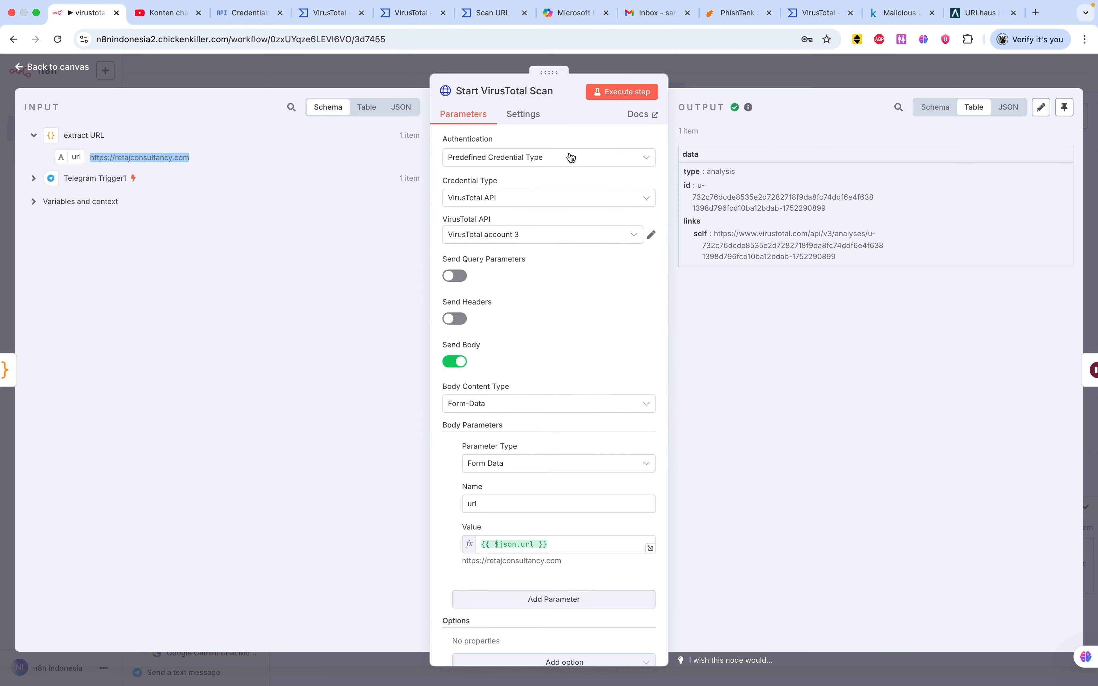
{"action": "scroll", "coordinate": [524, 258], "scroll_direction": "down", "scroll_amount": 1}
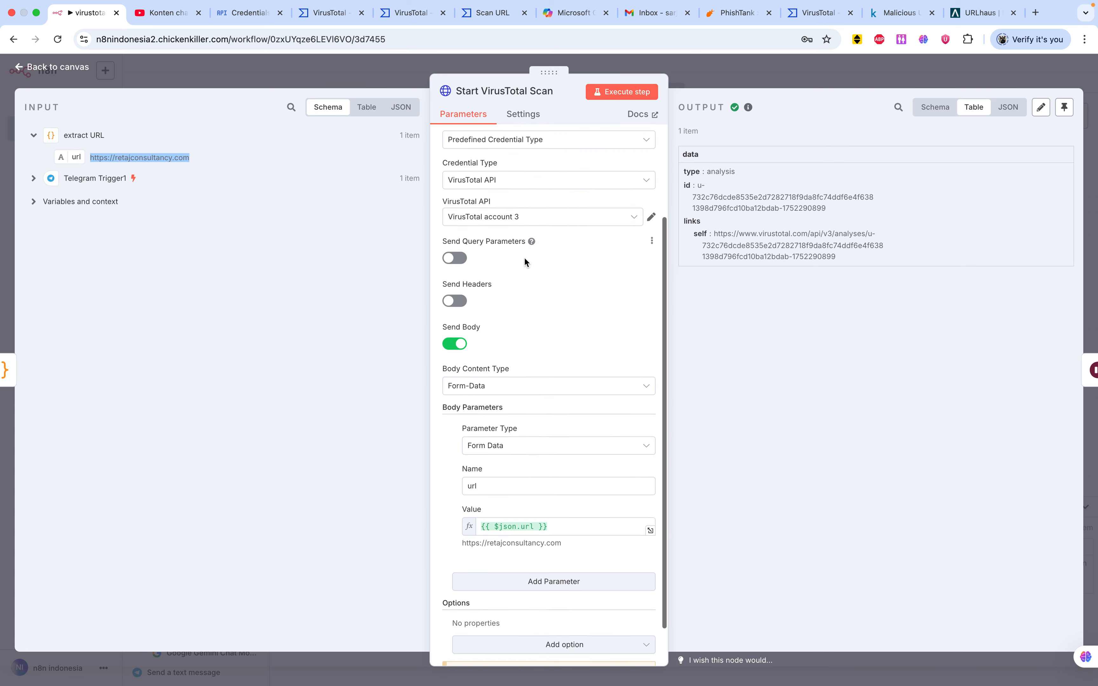
{"action": "scroll", "coordinate": [524, 257], "scroll_direction": "up", "scroll_amount": 2}
{"action": "scroll", "coordinate": [512, 208], "scroll_direction": "up", "scroll_amount": 2}
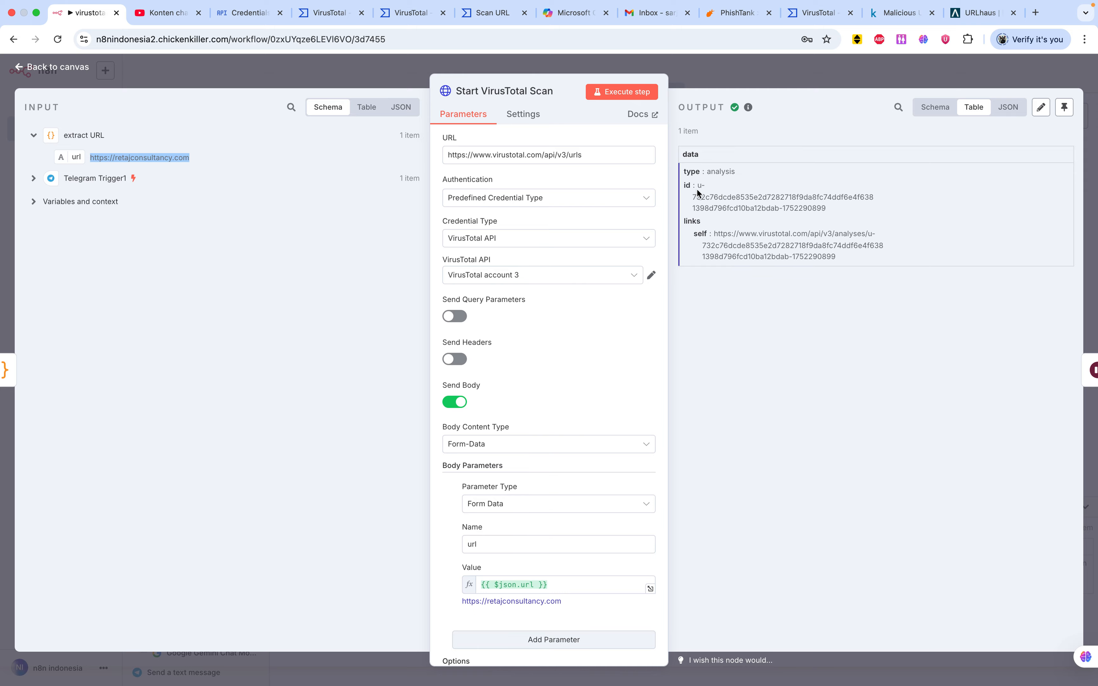
{"action": "left_click", "coordinate": [77, 68]}
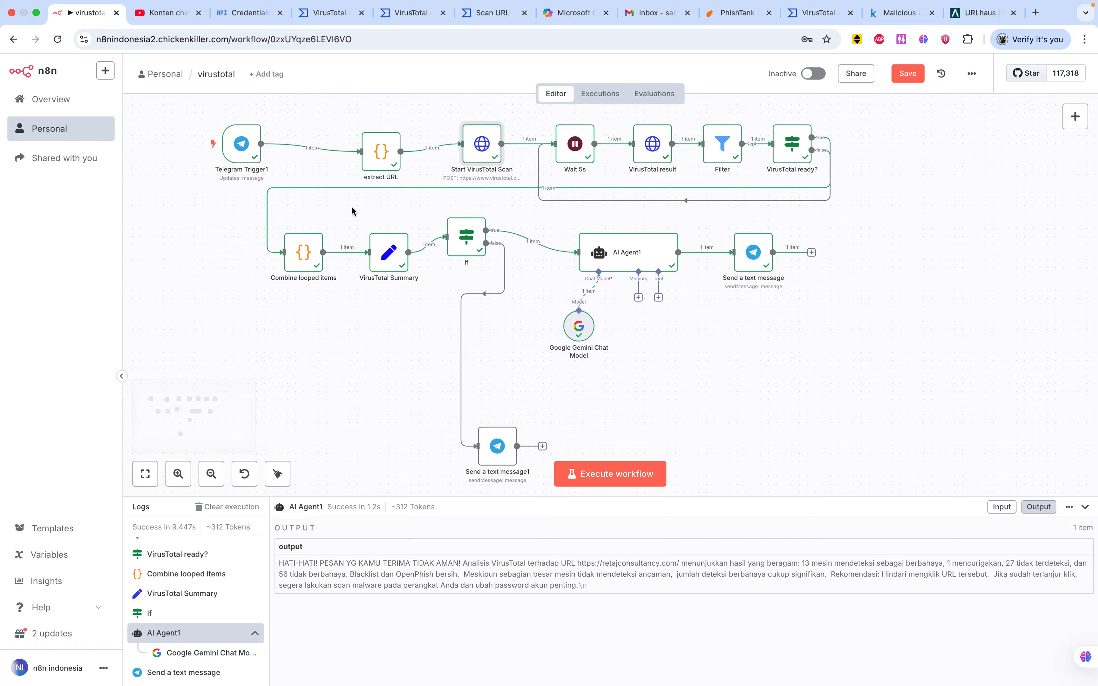
- Check the Wait 5s node's resume mode, wait amount and unit, and return to the canvas
{"action": "right_click", "coordinate": [571, 157]}
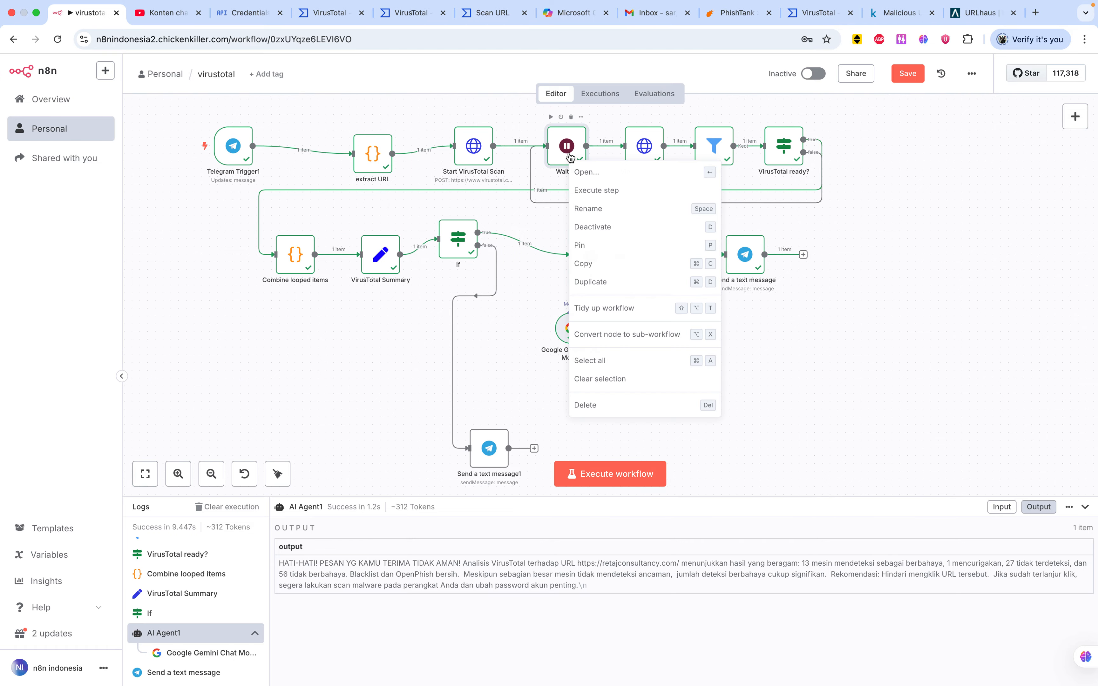
{"action": "left_click", "coordinate": [587, 174]}
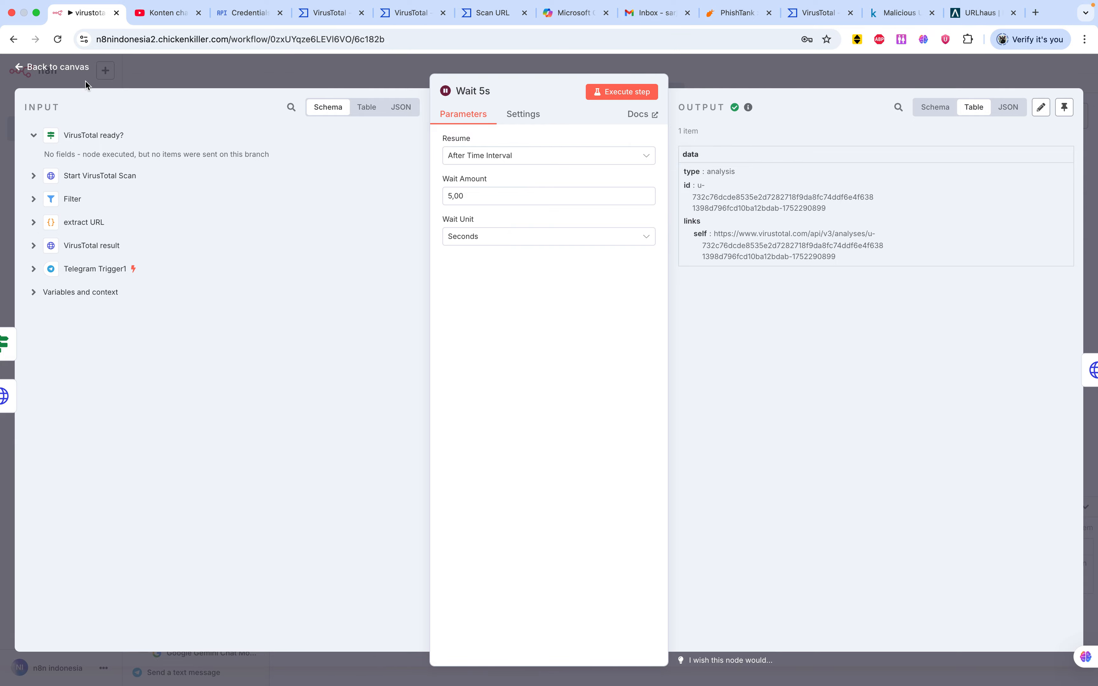
{"action": "left_click", "coordinate": [78, 72]}
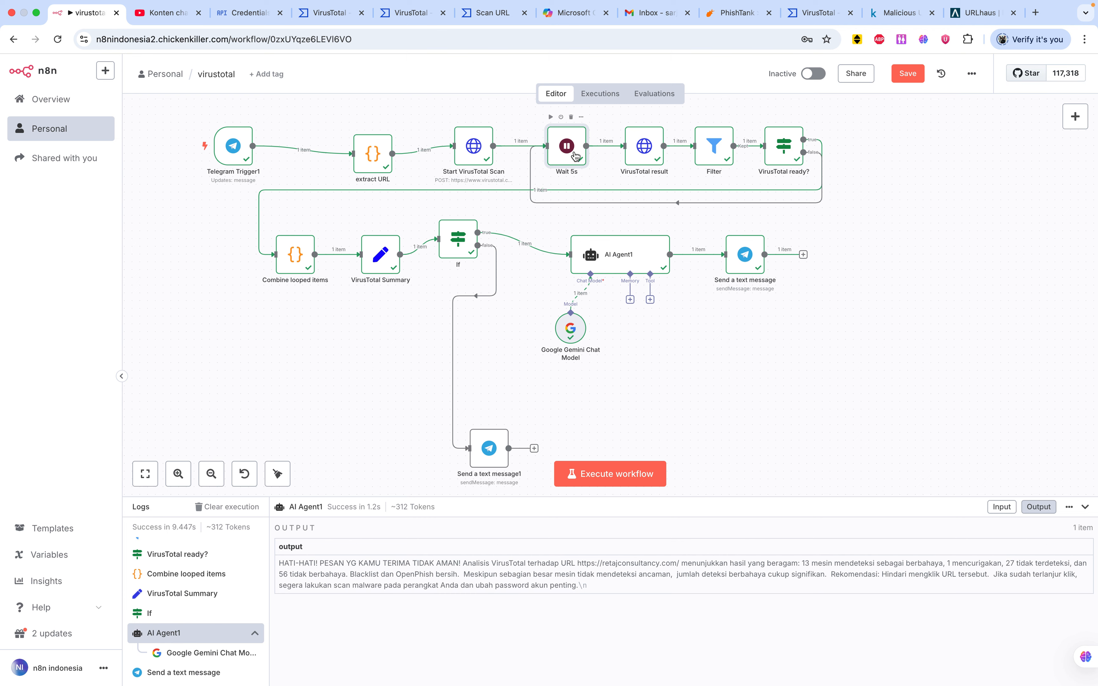
- Open the VirusTotal result node and highlight the self link in the Wait 5s input data
{"action": "right_click", "coordinate": [638, 160]}
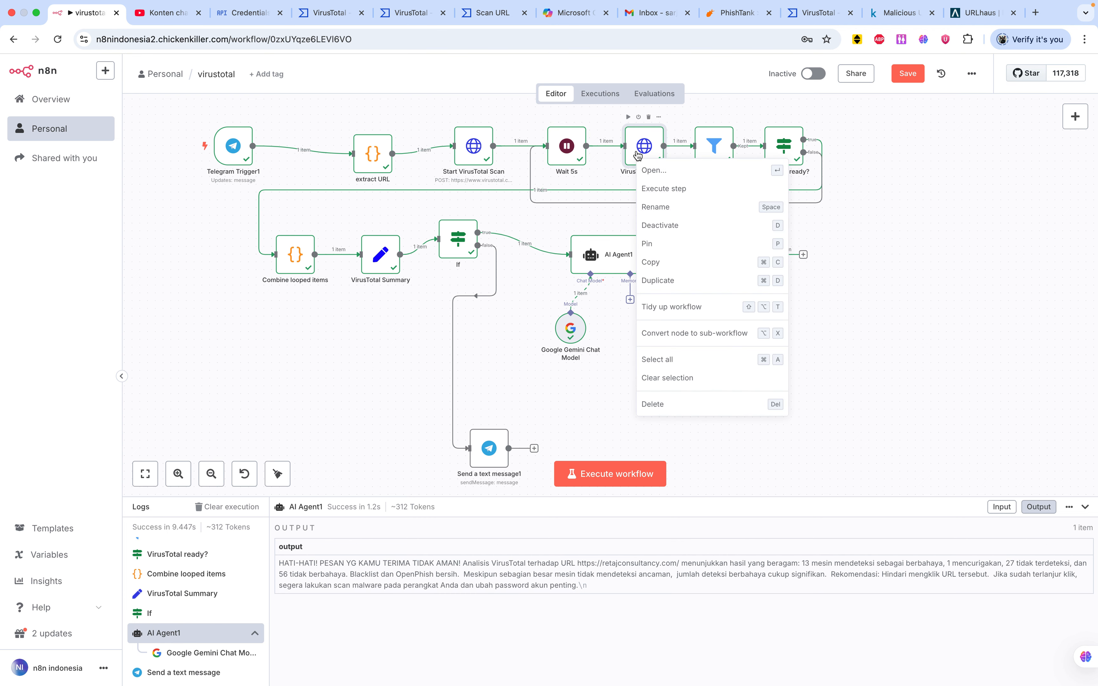
{"action": "left_click", "coordinate": [610, 183]}
{"action": "right_click", "coordinate": [650, 169]}
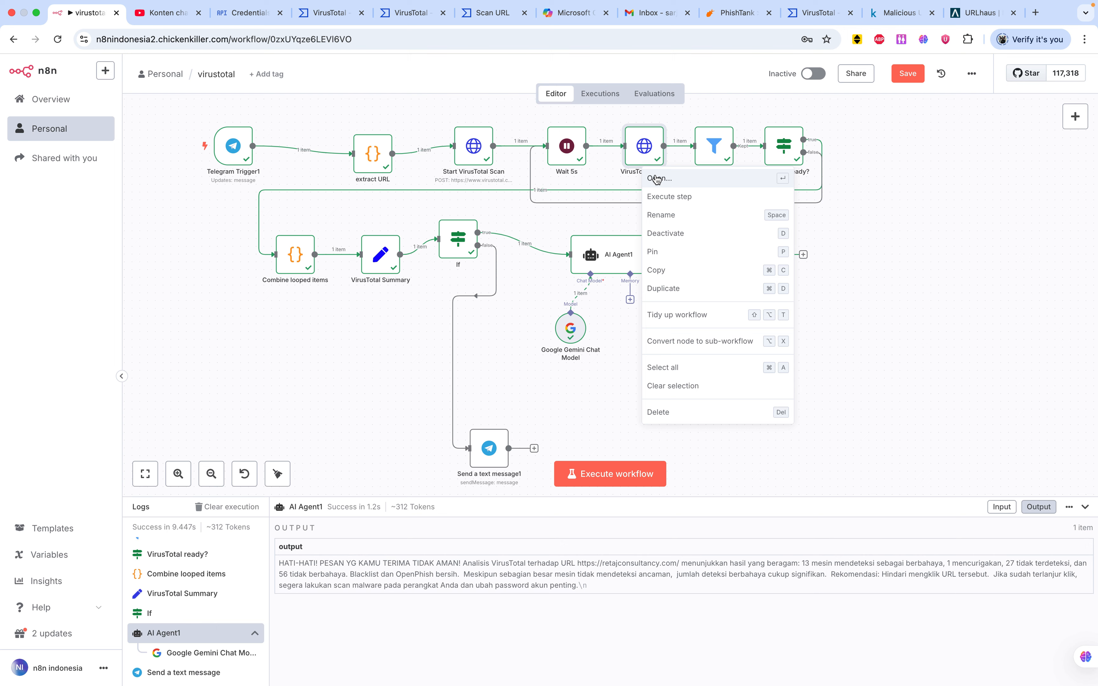
{"action": "left_click", "coordinate": [656, 179]}
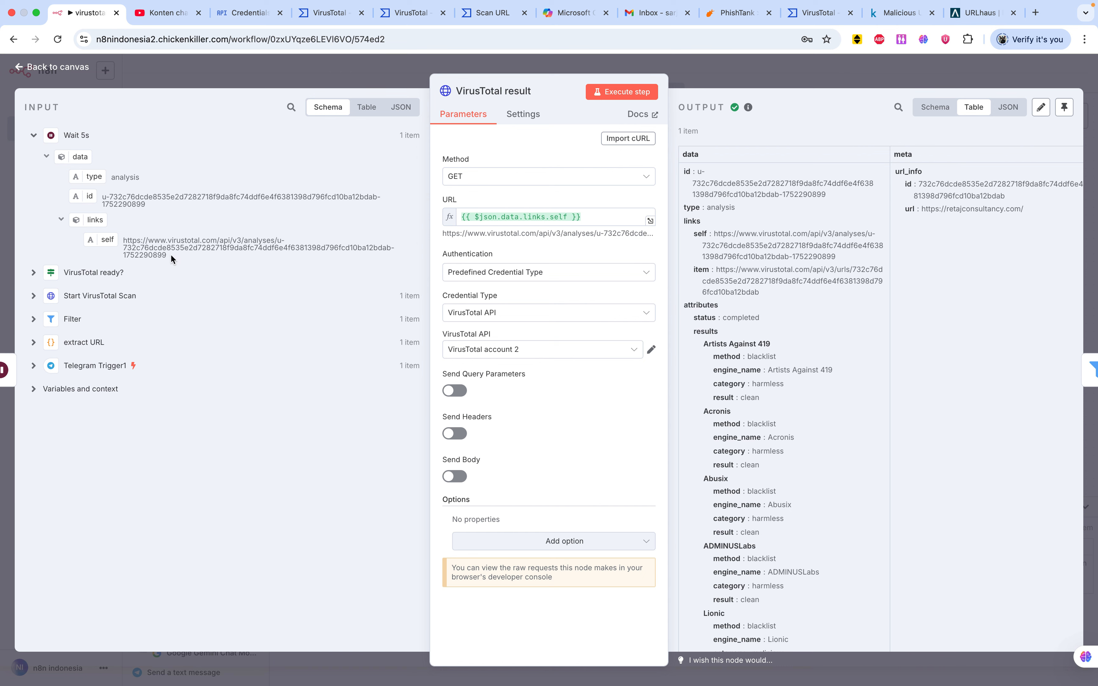
{"action": "left_click_drag", "start_coordinate": [170, 254], "coordinate": [129, 240]}
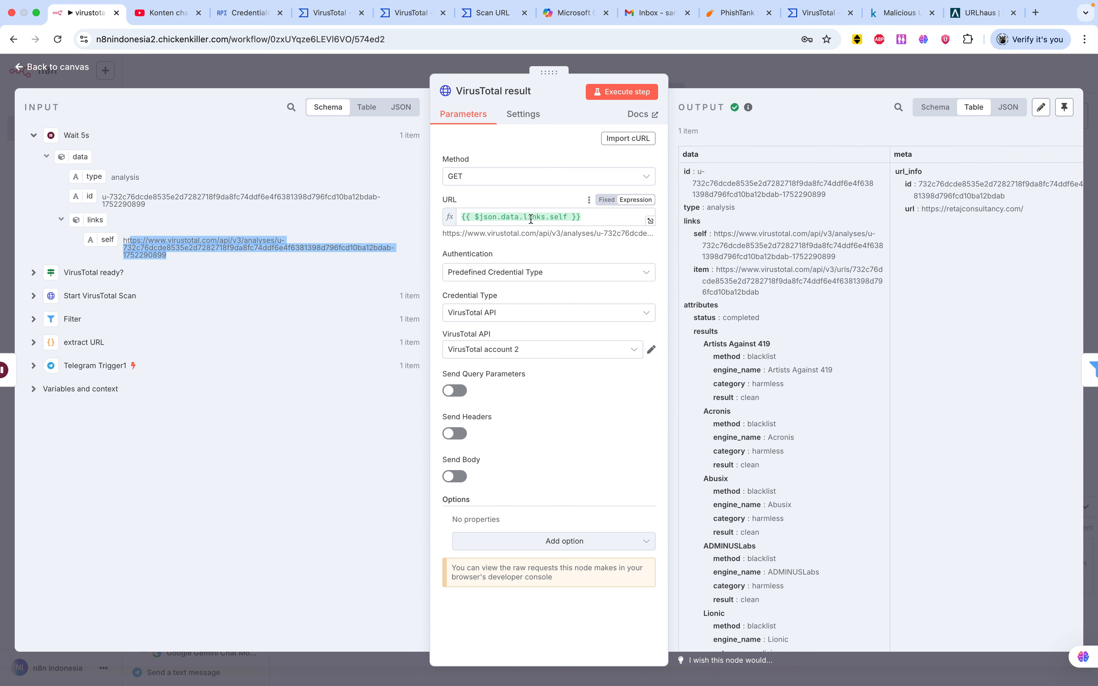
- Examine the analysis ID and links in the VirusTotal result node's output data
{"action": "left_click", "coordinate": [758, 249]}
{"action": "scroll", "coordinate": [758, 250], "scroll_direction": "down", "scroll_amount": 1}
{"action": "scroll", "coordinate": [758, 250], "scroll_direction": "down", "scroll_amount": 1}
{"action": "scroll", "coordinate": [757, 249], "scroll_direction": "up", "scroll_amount": 3}
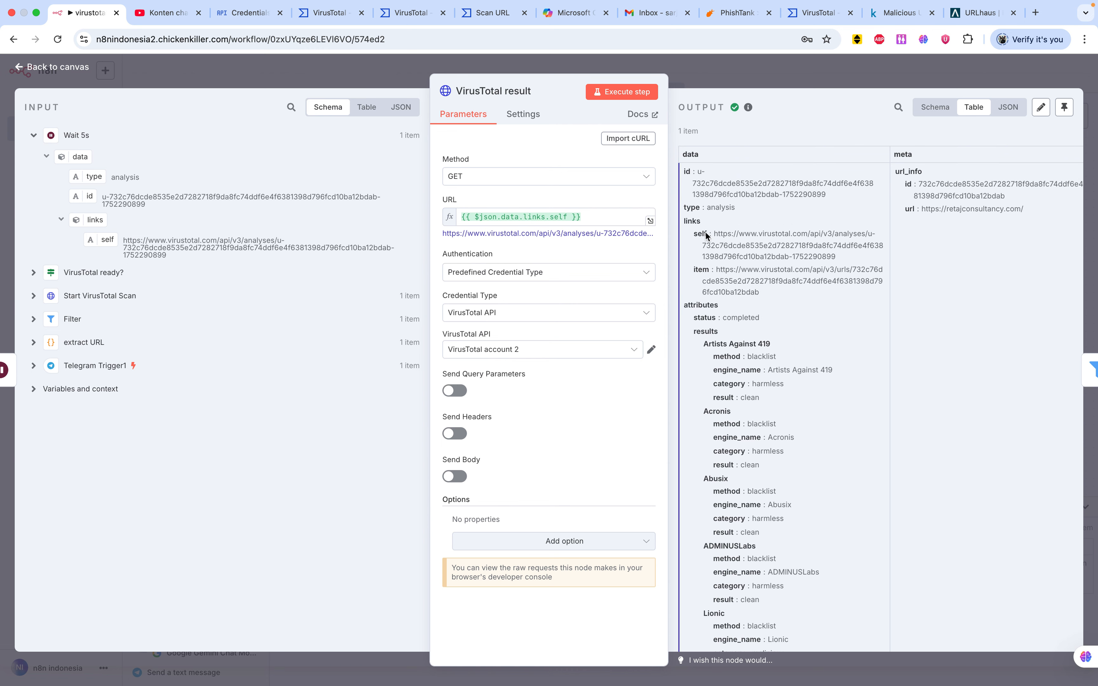
{"action": "scroll", "coordinate": [738, 250], "scroll_direction": "down", "scroll_amount": 1}
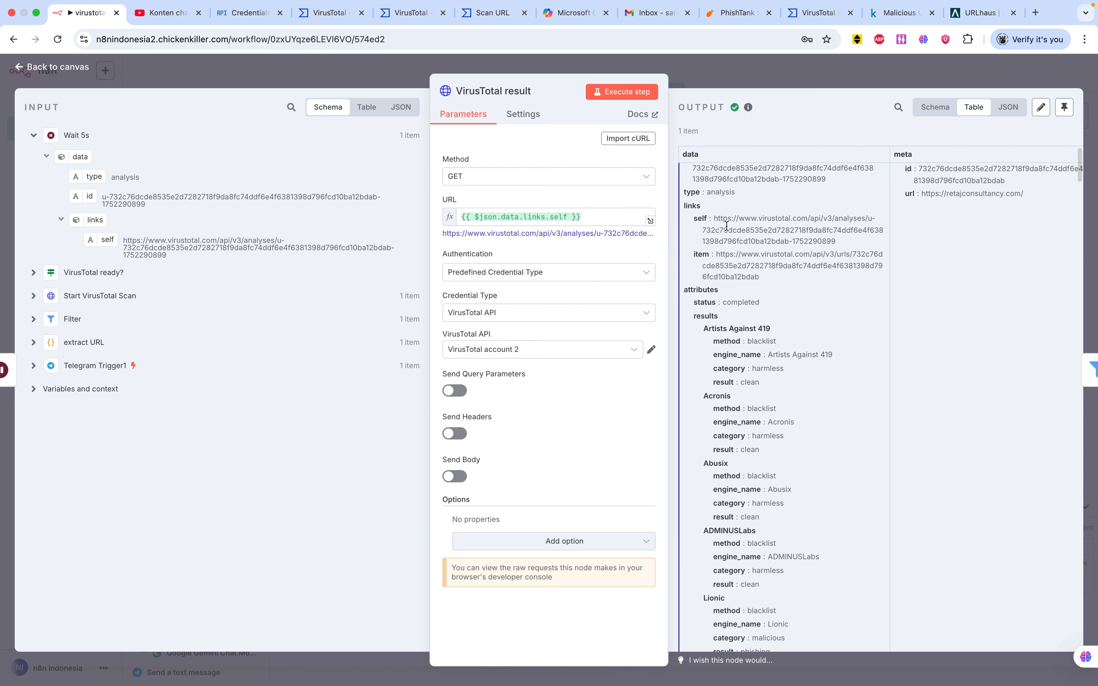
{"action": "scroll", "coordinate": [707, 179], "scroll_direction": "up", "scroll_amount": 1}
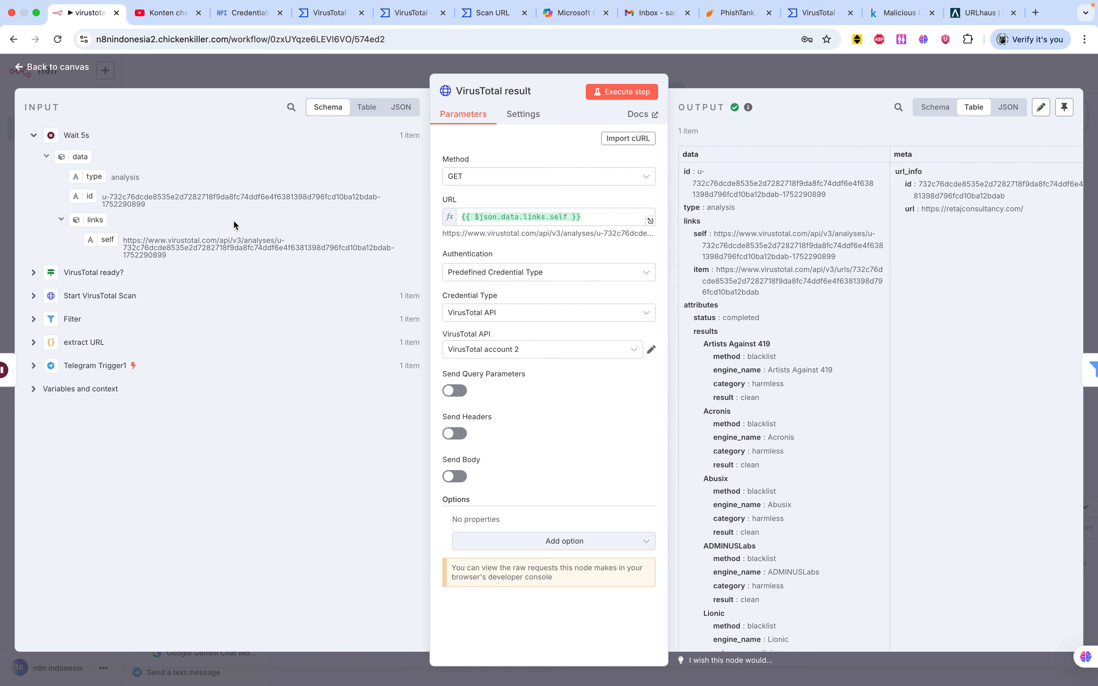
- Review the scan status and per-engine verdicts in the VirusTotal result output, and return to the canvas
{"action": "scroll", "coordinate": [726, 305], "scroll_direction": "down", "scroll_amount": 3}
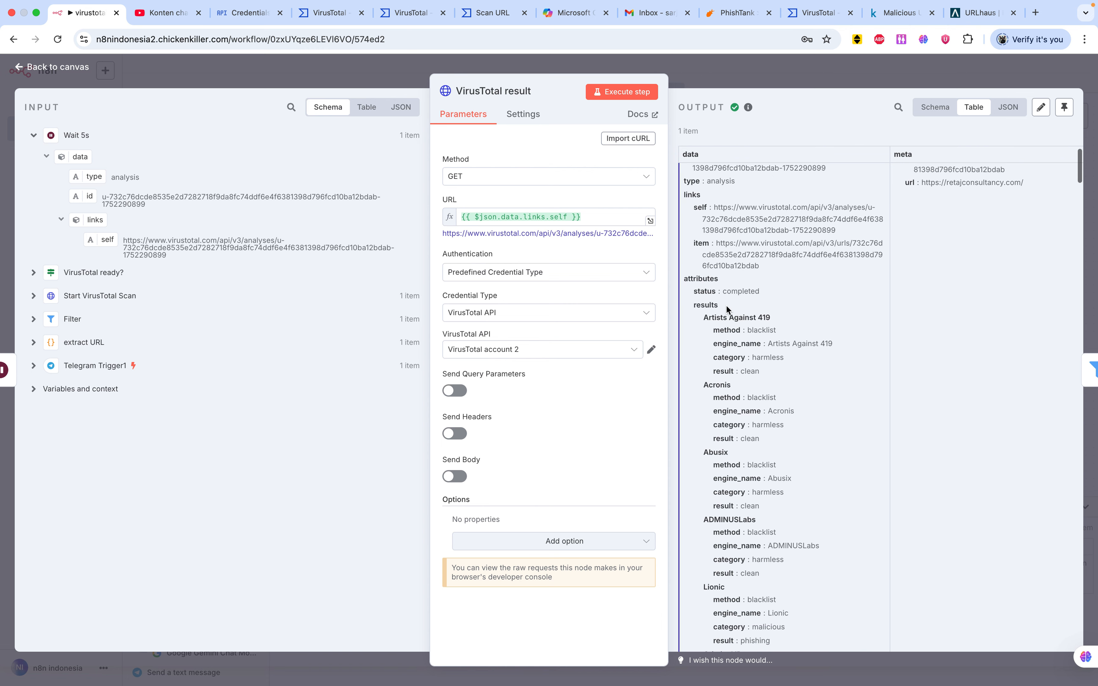
{"action": "scroll", "coordinate": [727, 306], "scroll_direction": "down", "scroll_amount": 1}
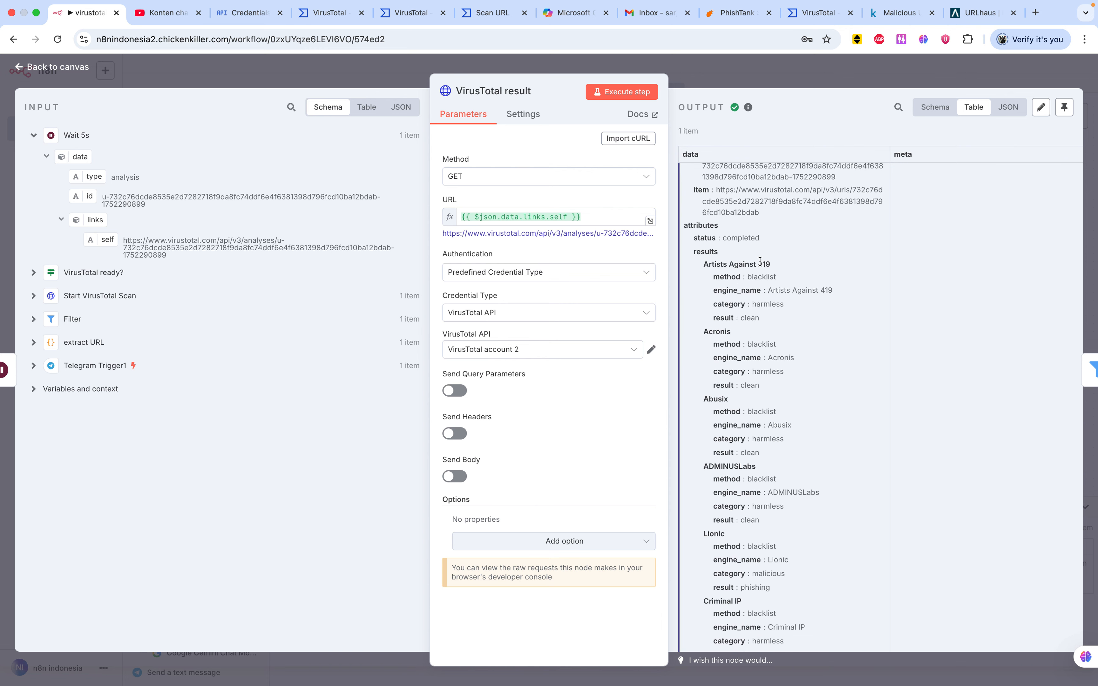
{"action": "scroll", "coordinate": [745, 275], "scroll_direction": "down", "scroll_amount": 4}
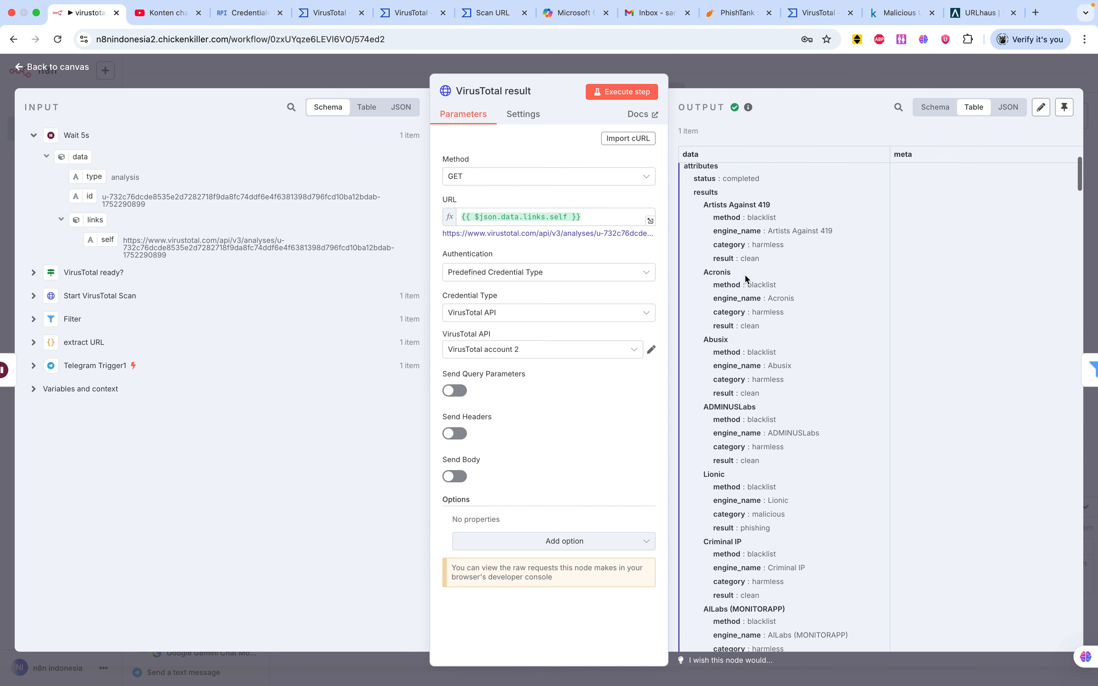
{"action": "scroll", "coordinate": [749, 272], "scroll_direction": "down", "scroll_amount": 10}
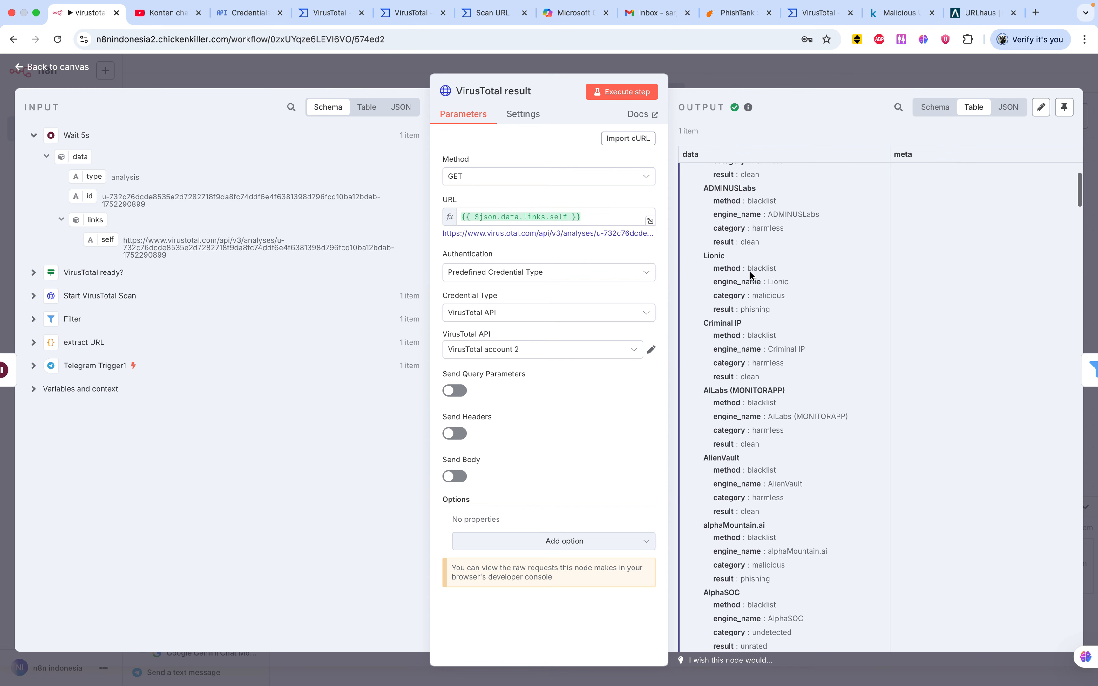
{"action": "scroll", "coordinate": [750, 273], "scroll_direction": "down", "scroll_amount": 20}
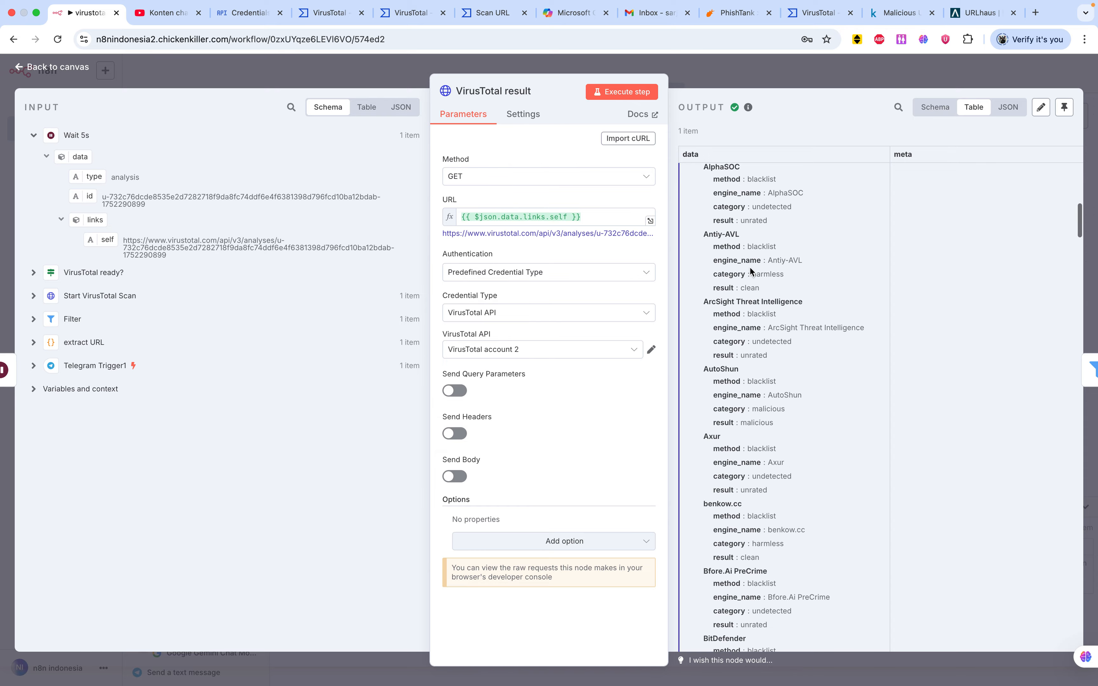
{"action": "scroll", "coordinate": [750, 266], "scroll_direction": "down", "scroll_amount": 20}
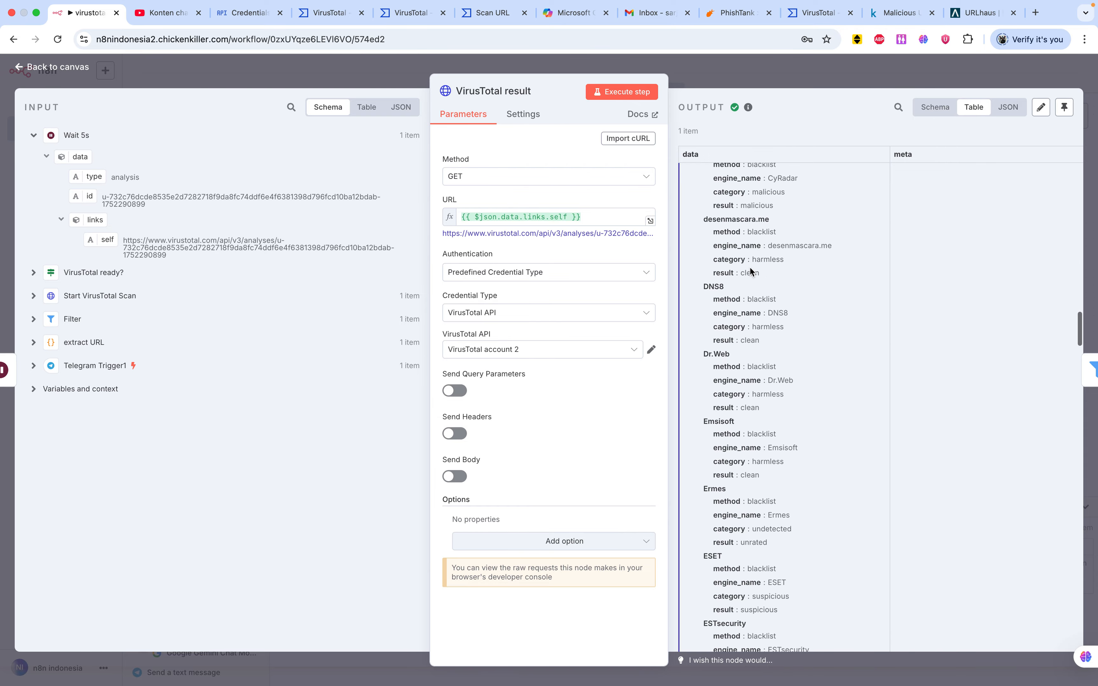
{"action": "scroll", "coordinate": [750, 267], "scroll_direction": "up", "scroll_amount": 20}
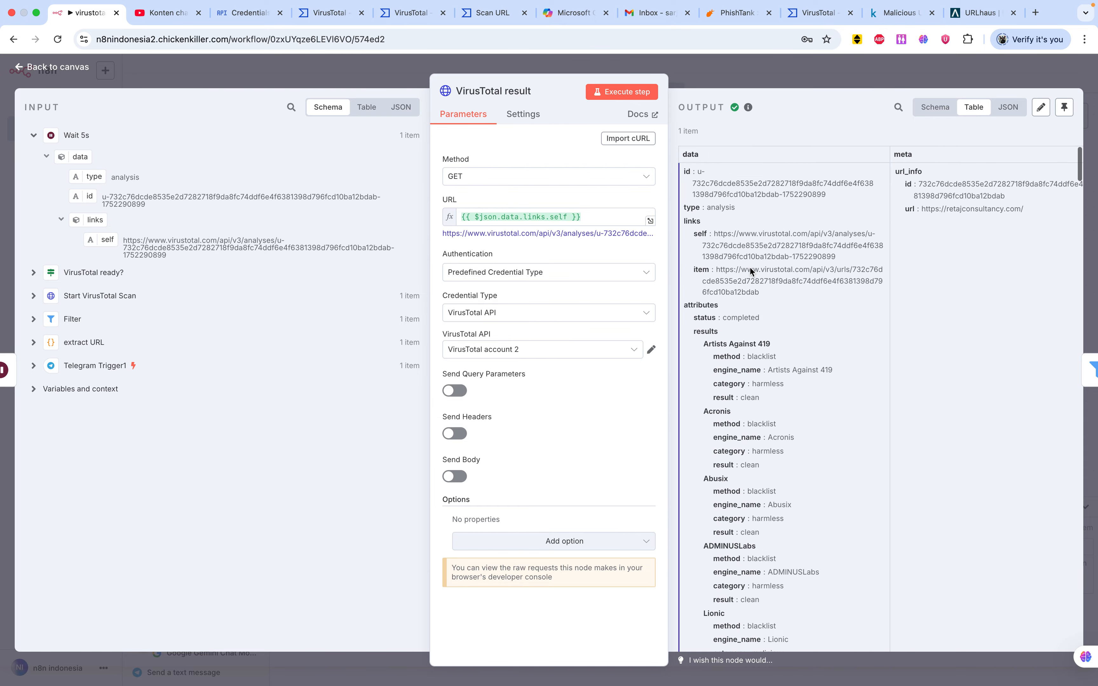
{"action": "scroll", "coordinate": [749, 267], "scroll_direction": "down", "scroll_amount": 20}
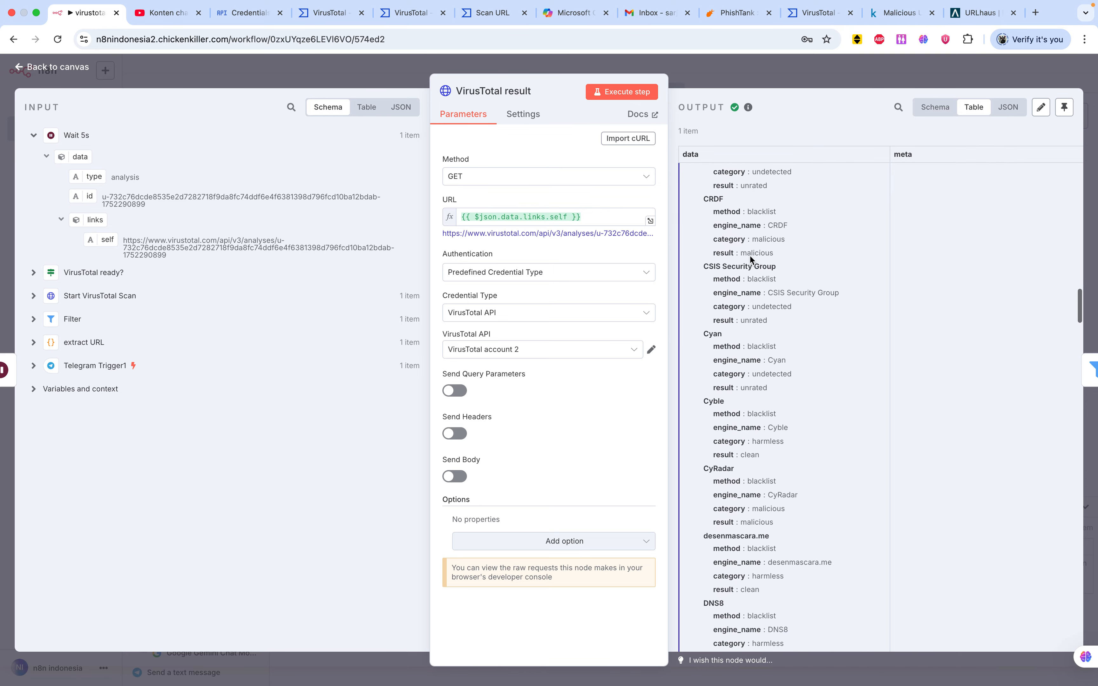
{"action": "scroll", "coordinate": [749, 259], "scroll_direction": "down", "scroll_amount": 20}
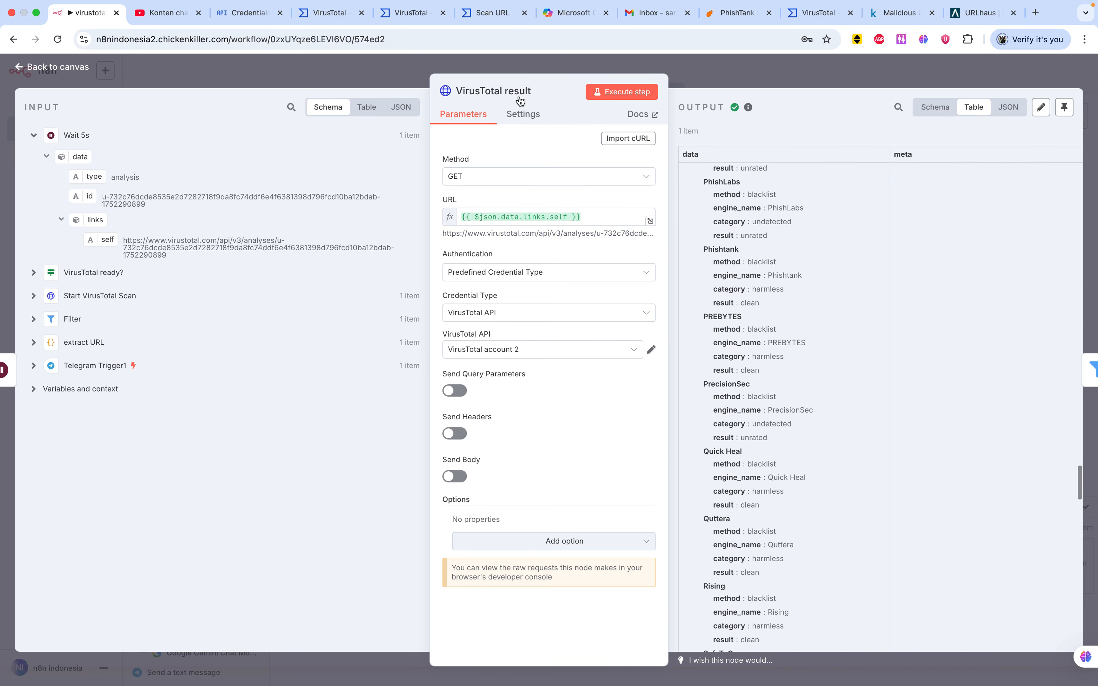
{"action": "left_click", "coordinate": [56, 68]}
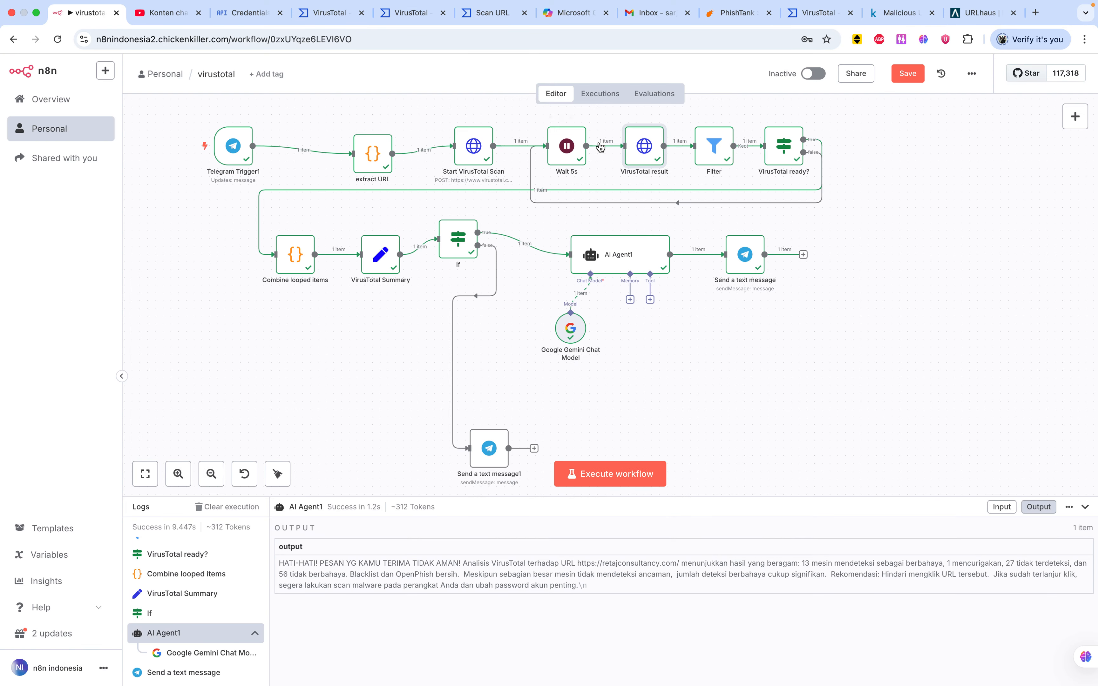
- Open the Filter node, check its condition on the analysis status, and return to the canvas
{"action": "right_click", "coordinate": [710, 155]}
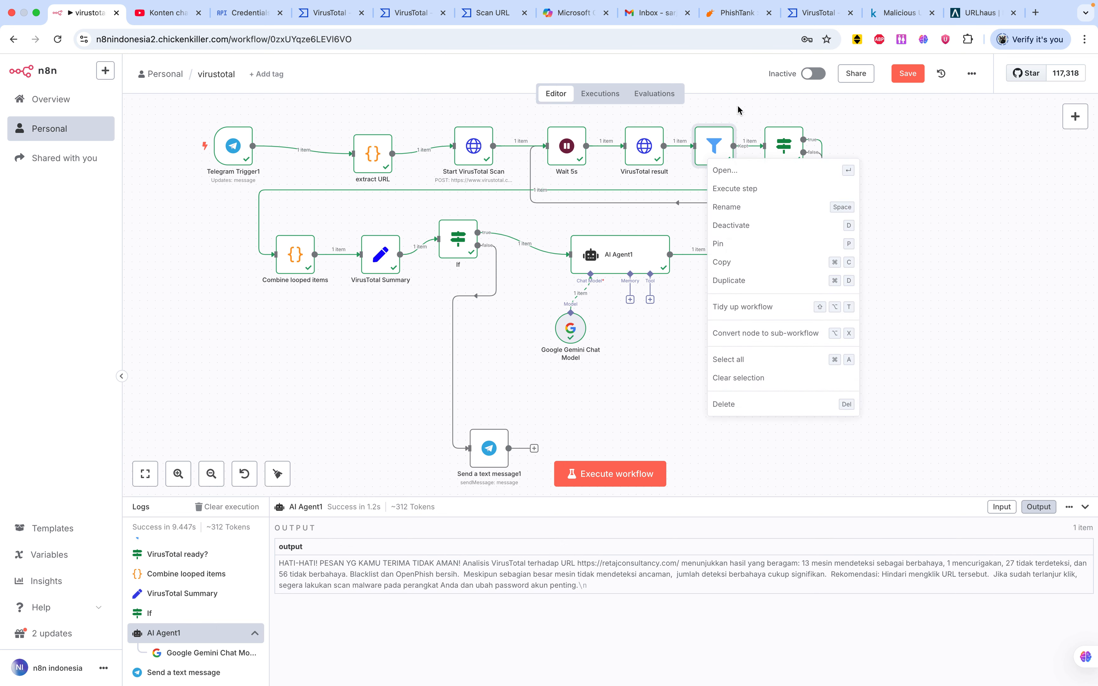
{"action": "left_click", "coordinate": [917, 121]}
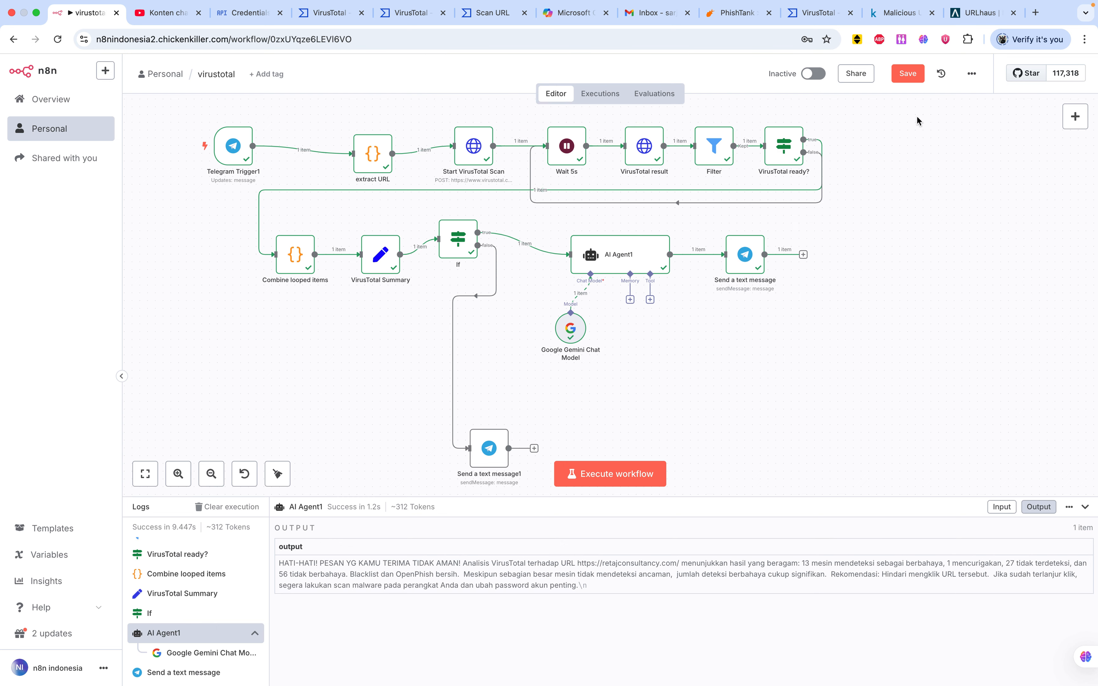
{"action": "right_click", "coordinate": [715, 154]}
{"action": "left_click", "coordinate": [732, 164]}
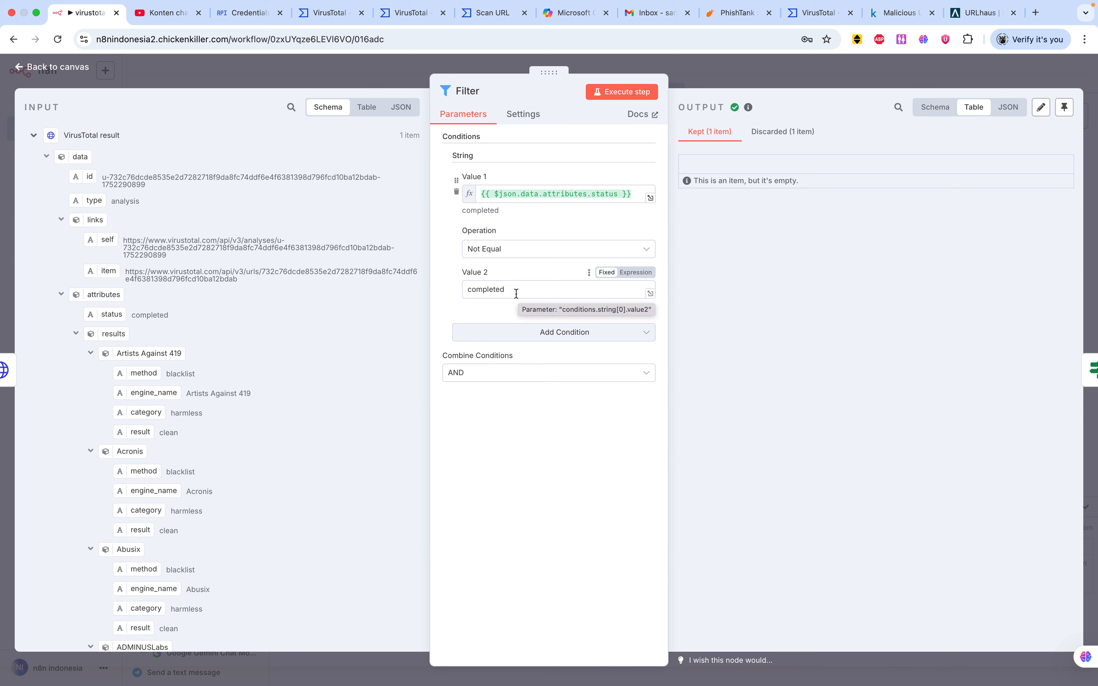
{"action": "left_click", "coordinate": [67, 69]}
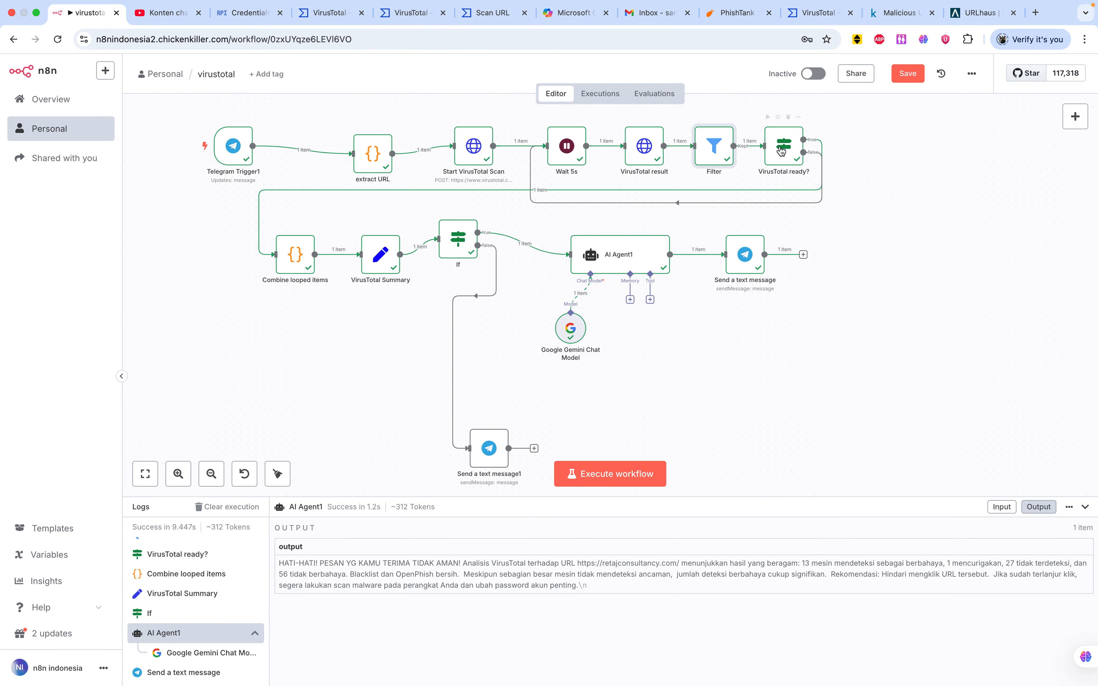
- Open the VirusTotal ready? node and inspect its input data from VirusTotal result, Start VirusTotal Scan and Wait 5s
{"action": "right_click", "coordinate": [784, 157]}
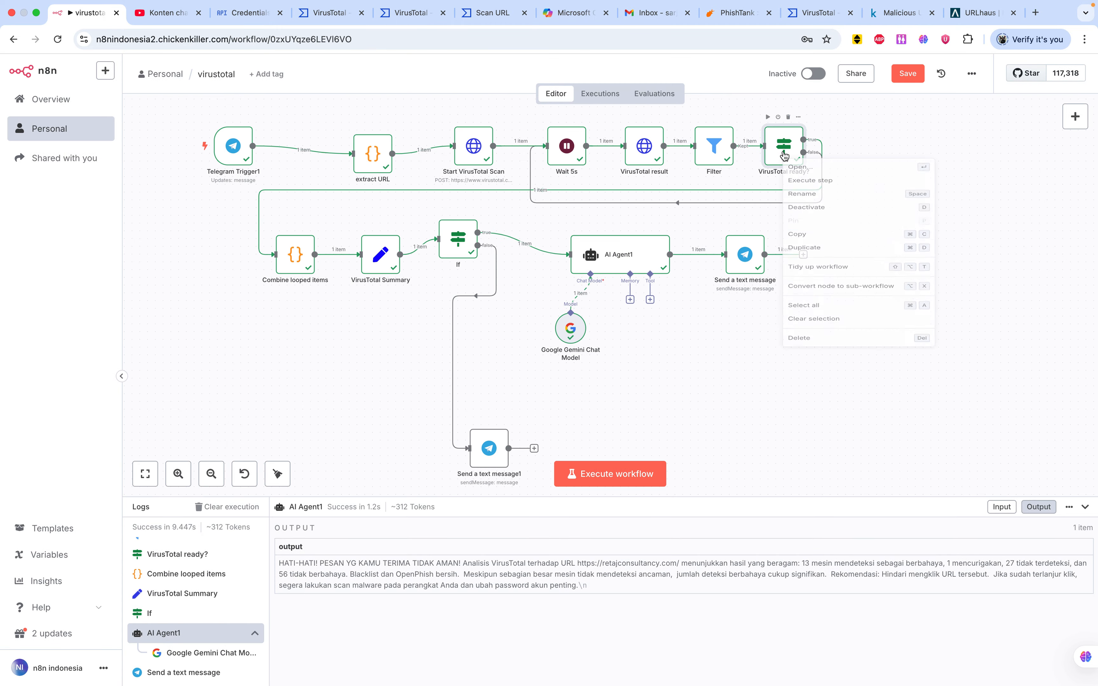
{"action": "left_click", "coordinate": [797, 170]}
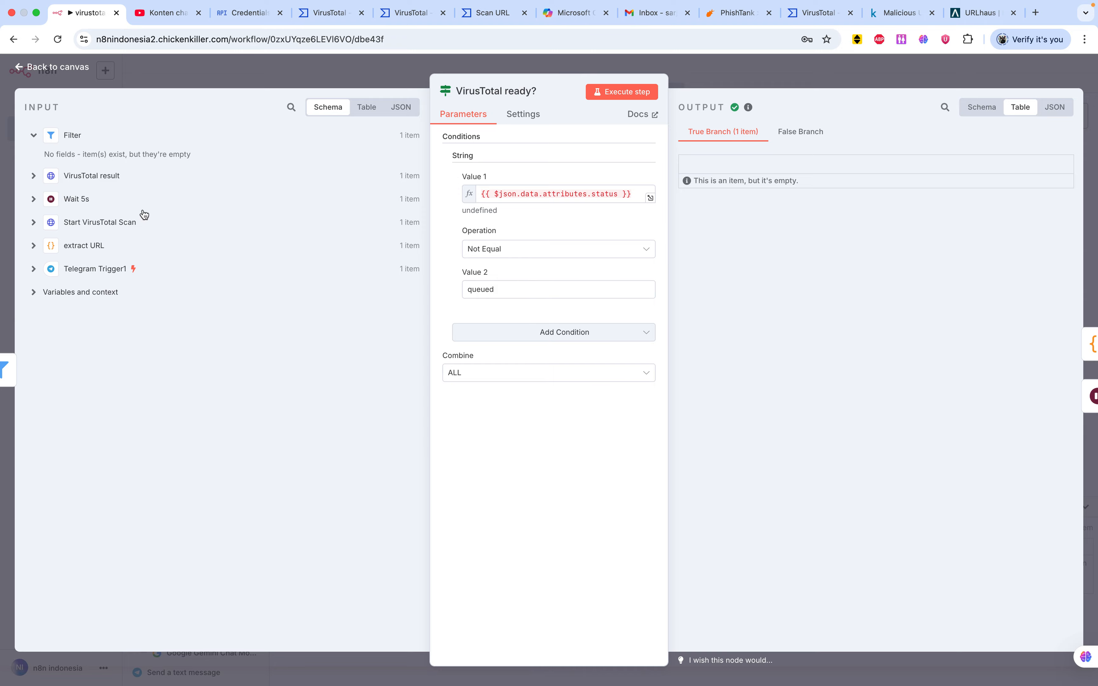
{"action": "left_click", "coordinate": [35, 179]}
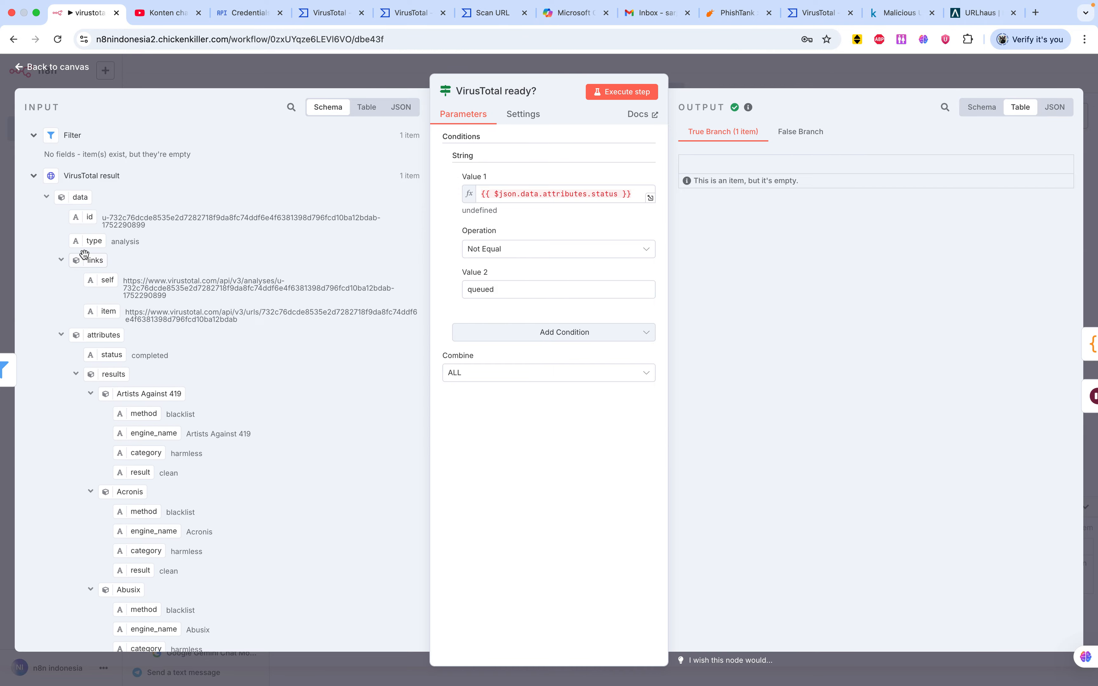
{"action": "scroll", "coordinate": [123, 311], "scroll_direction": "down", "scroll_amount": 10}
{"action": "scroll", "coordinate": [123, 311], "scroll_direction": "up", "scroll_amount": 15}
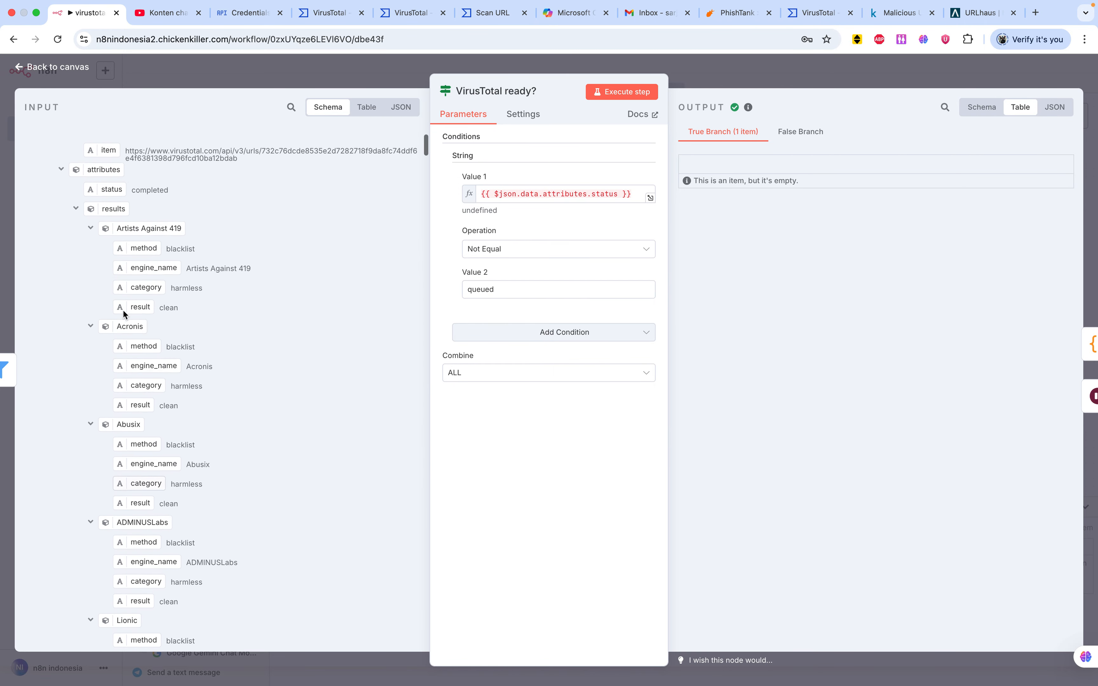
{"action": "left_click", "coordinate": [33, 176]}
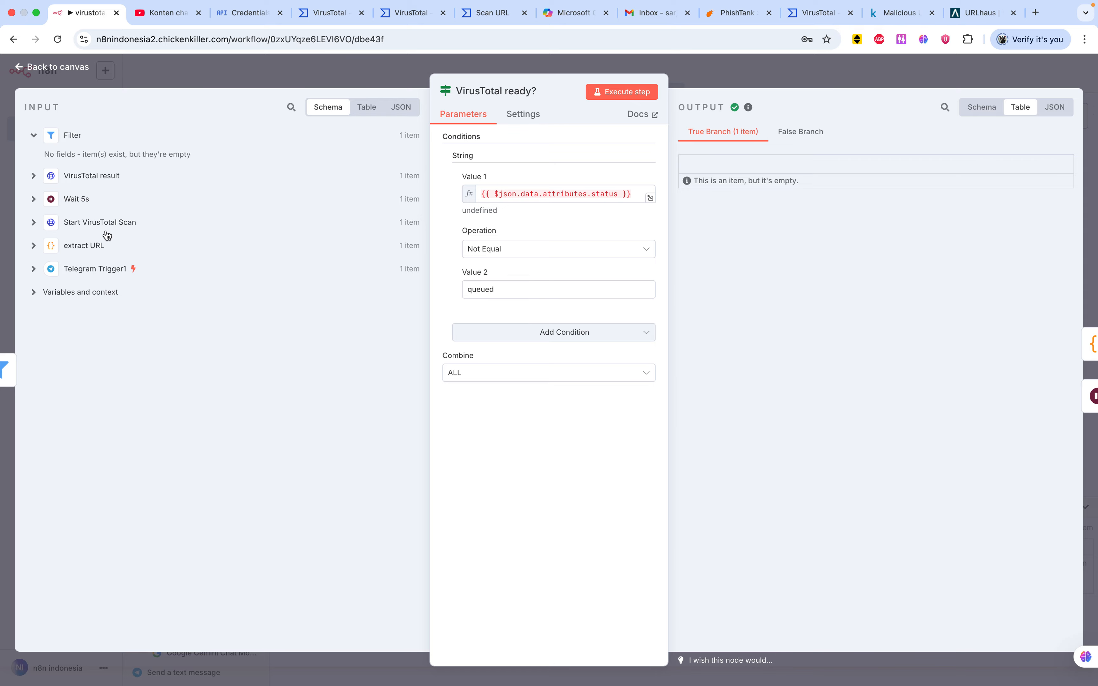
{"action": "left_click", "coordinate": [34, 226]}
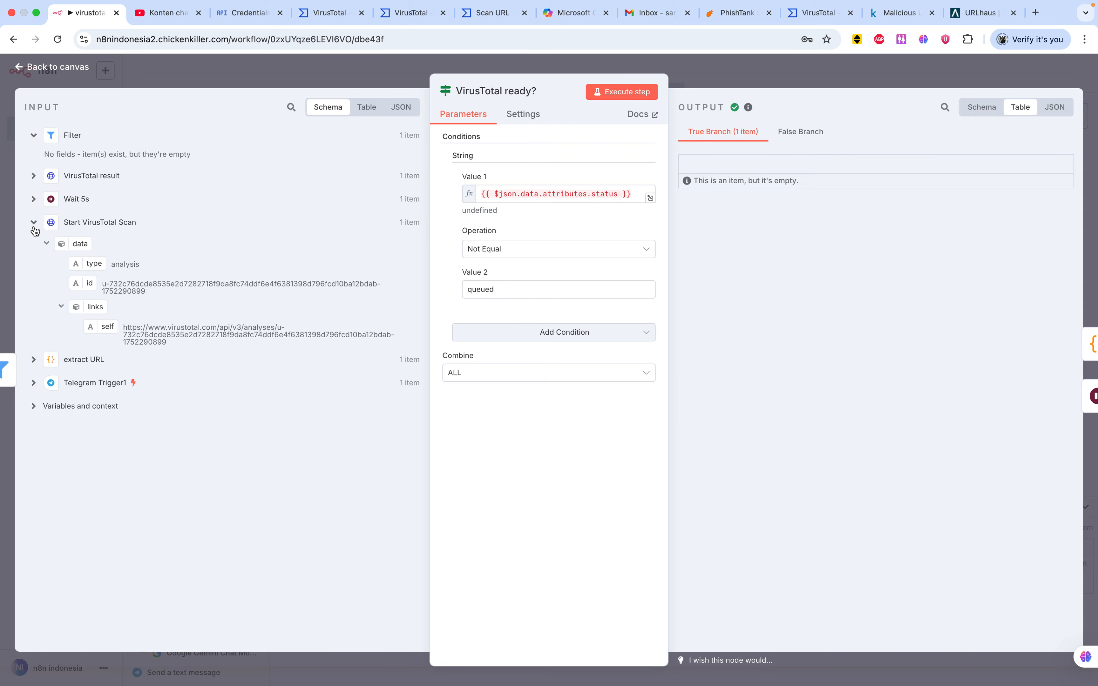
{"action": "left_click", "coordinate": [33, 199]}
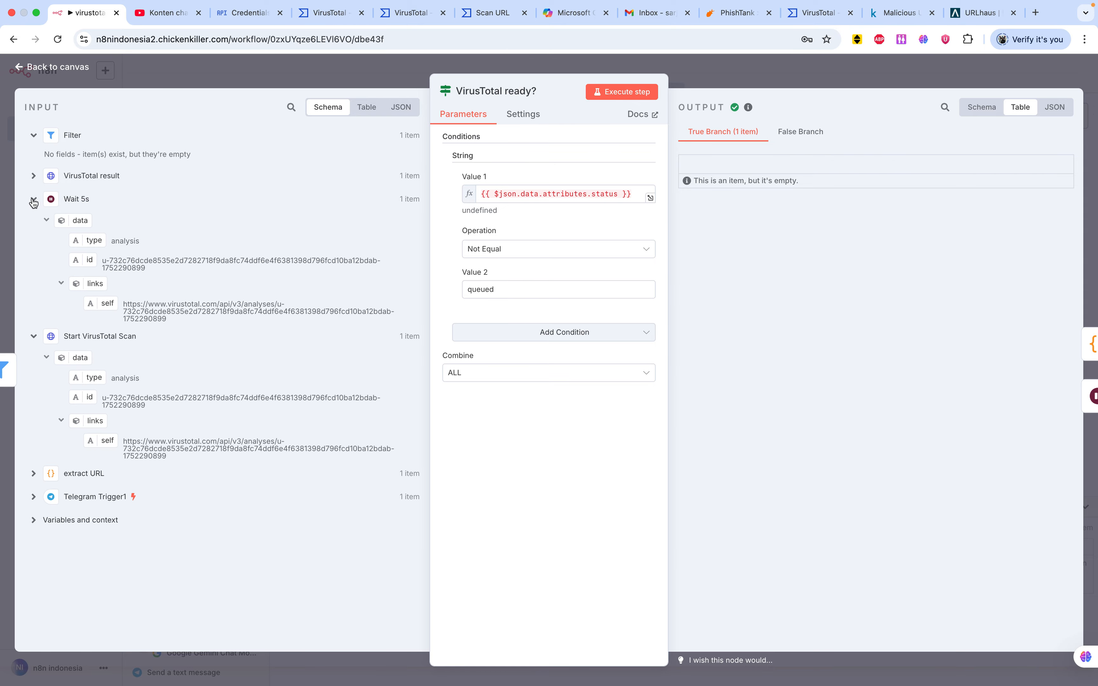
- Expand the VirusTotal result input data and look through its engine verdicts, stats and URL info
{"action": "left_click", "coordinate": [34, 177]}
{"action": "scroll", "coordinate": [111, 293], "scroll_direction": "down", "scroll_amount": 15}
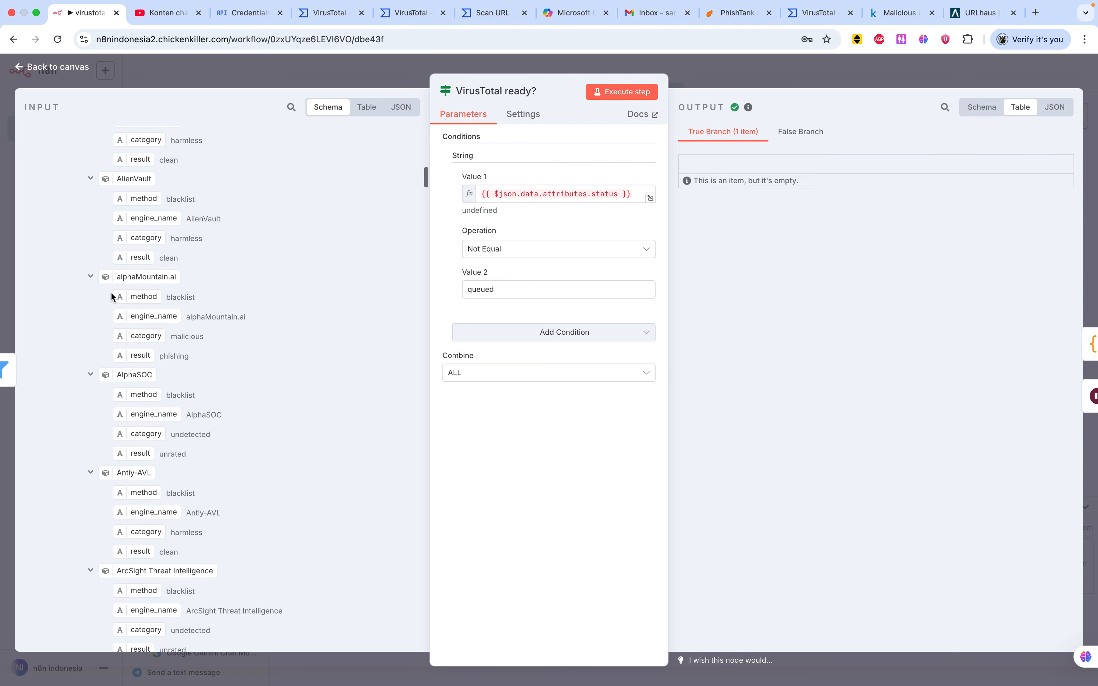
{"action": "scroll", "coordinate": [111, 292], "scroll_direction": "down", "scroll_amount": 20}
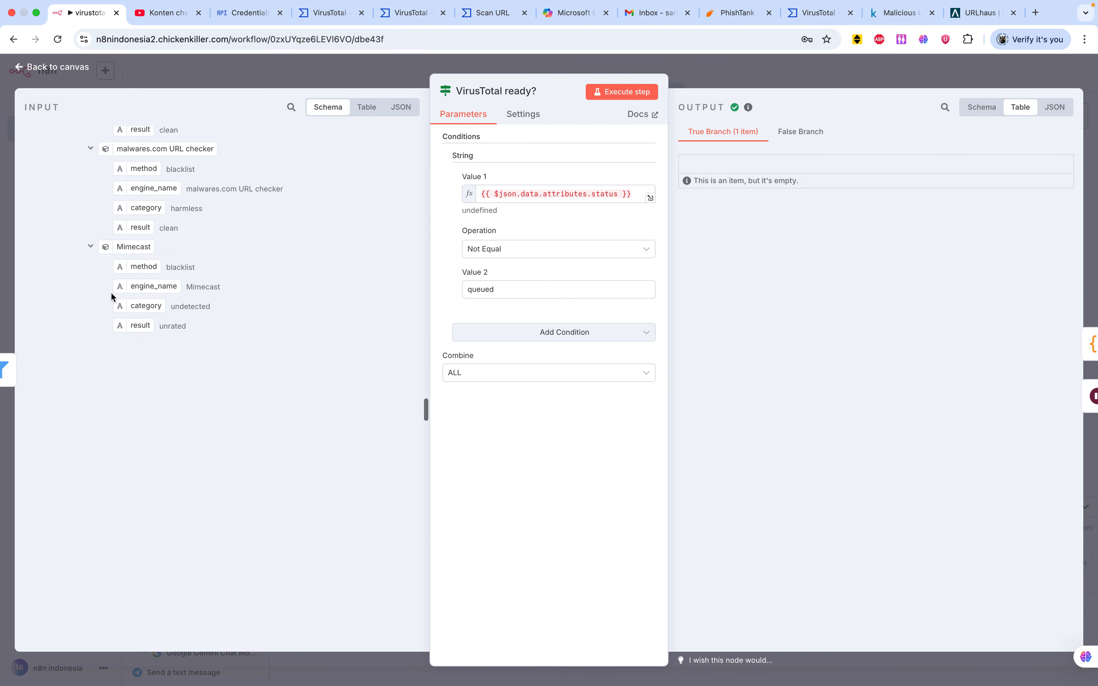
{"action": "scroll", "coordinate": [111, 293], "scroll_direction": "down", "scroll_amount": 20}
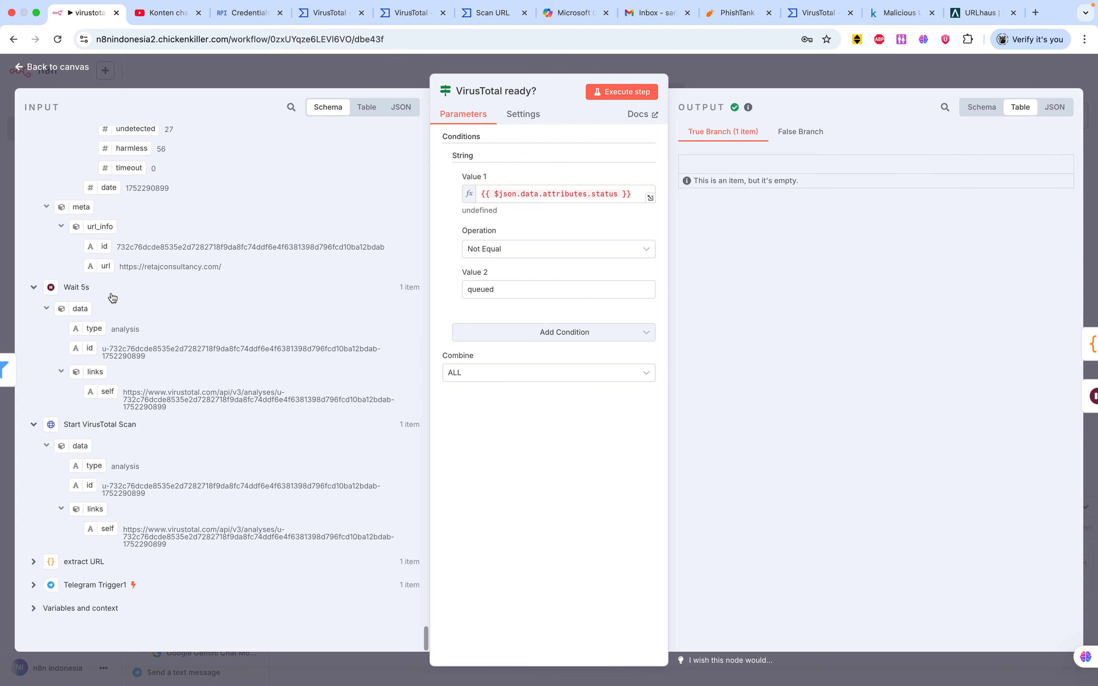
{"action": "scroll", "coordinate": [112, 297], "scroll_direction": "up", "scroll_amount": 3}
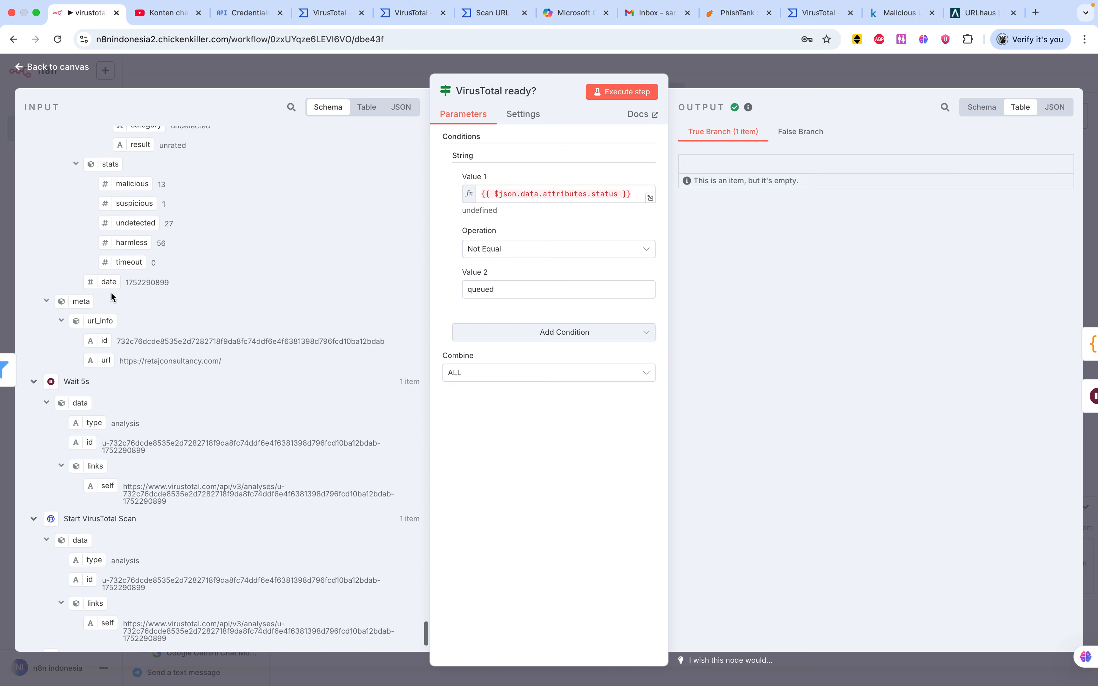
{"action": "scroll", "coordinate": [112, 293], "scroll_direction": "up", "scroll_amount": 15}
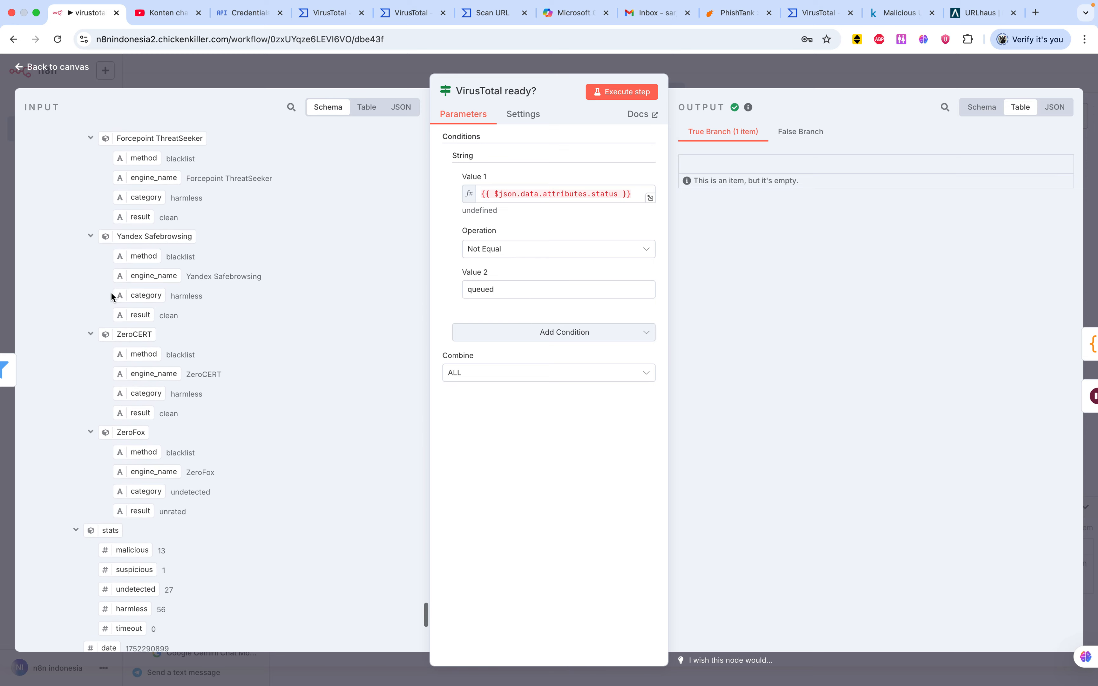
{"action": "scroll", "coordinate": [111, 293], "scroll_direction": "up", "scroll_amount": 20}
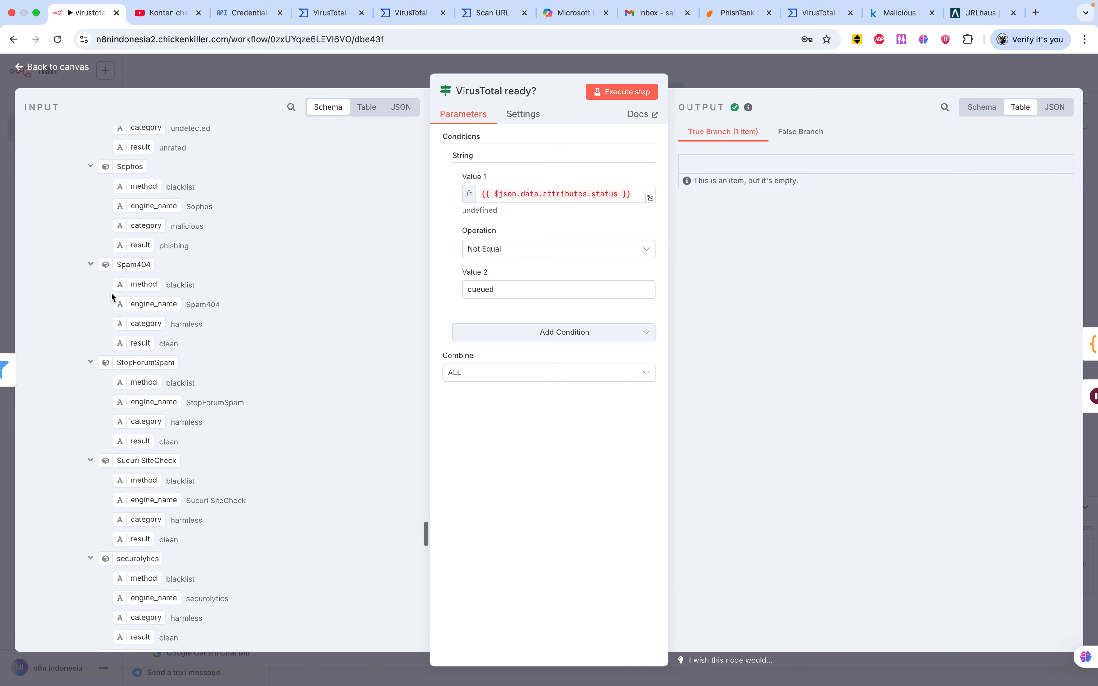
{"action": "scroll", "coordinate": [112, 293], "scroll_direction": "up", "scroll_amount": 20}
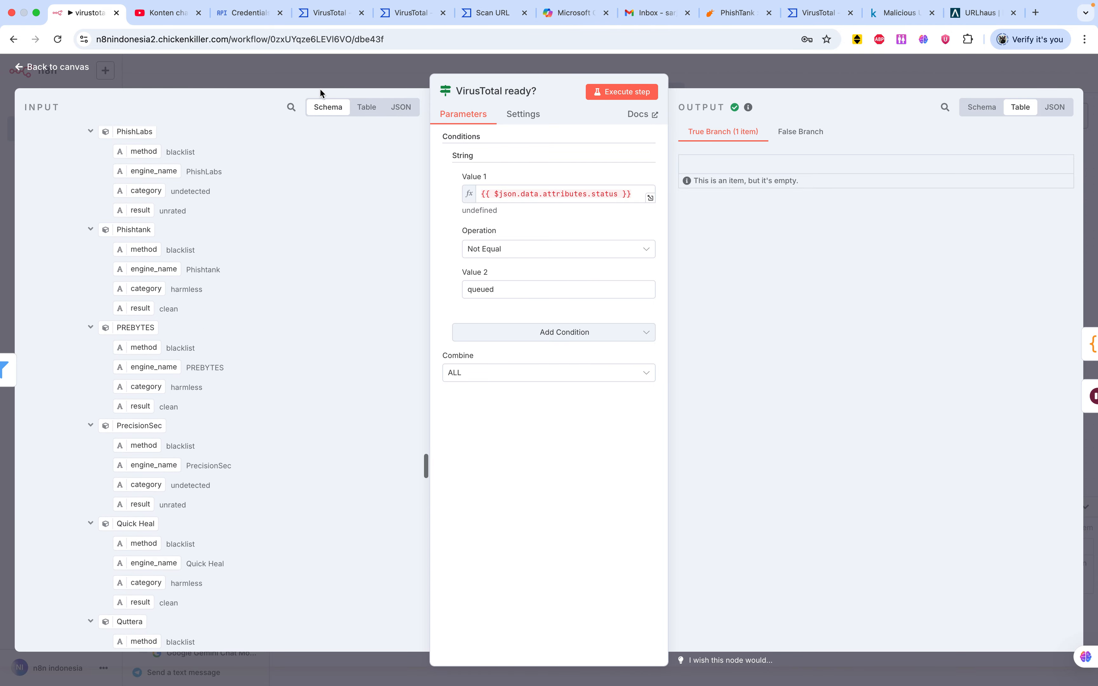
{"action": "scroll", "coordinate": [260, 193], "scroll_direction": "up", "scroll_amount": 20}
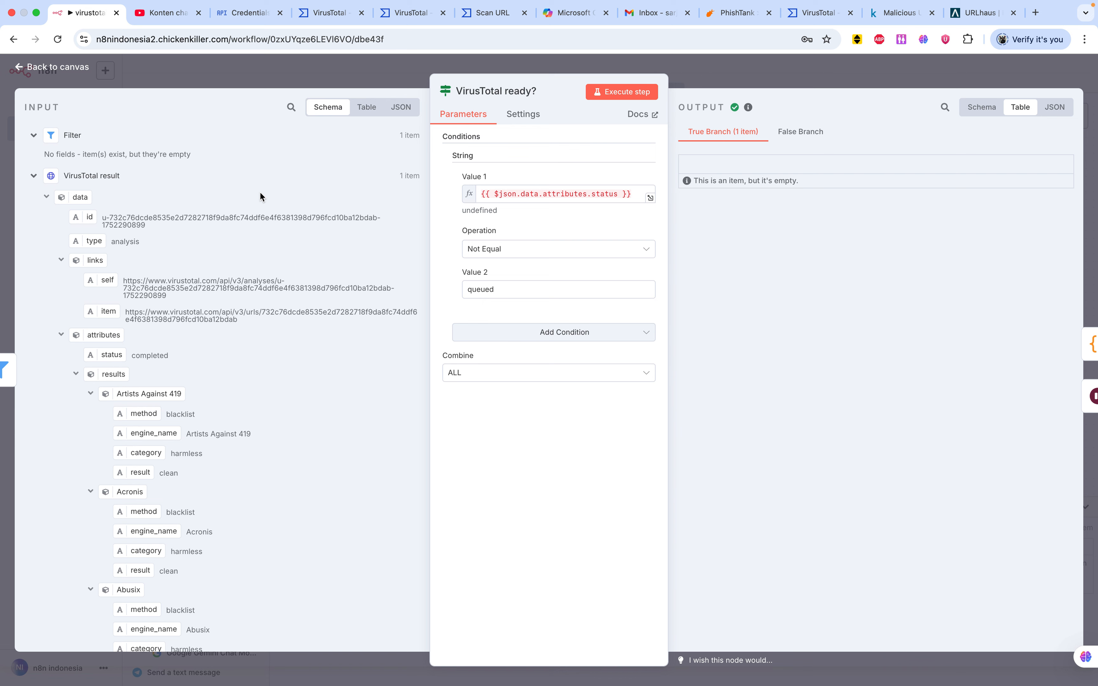
- Highlight the status value under the VirusTotal result attributes, then close the VirusTotal ready? node
{"action": "scroll", "coordinate": [209, 265], "scroll_direction": "down", "scroll_amount": 1}
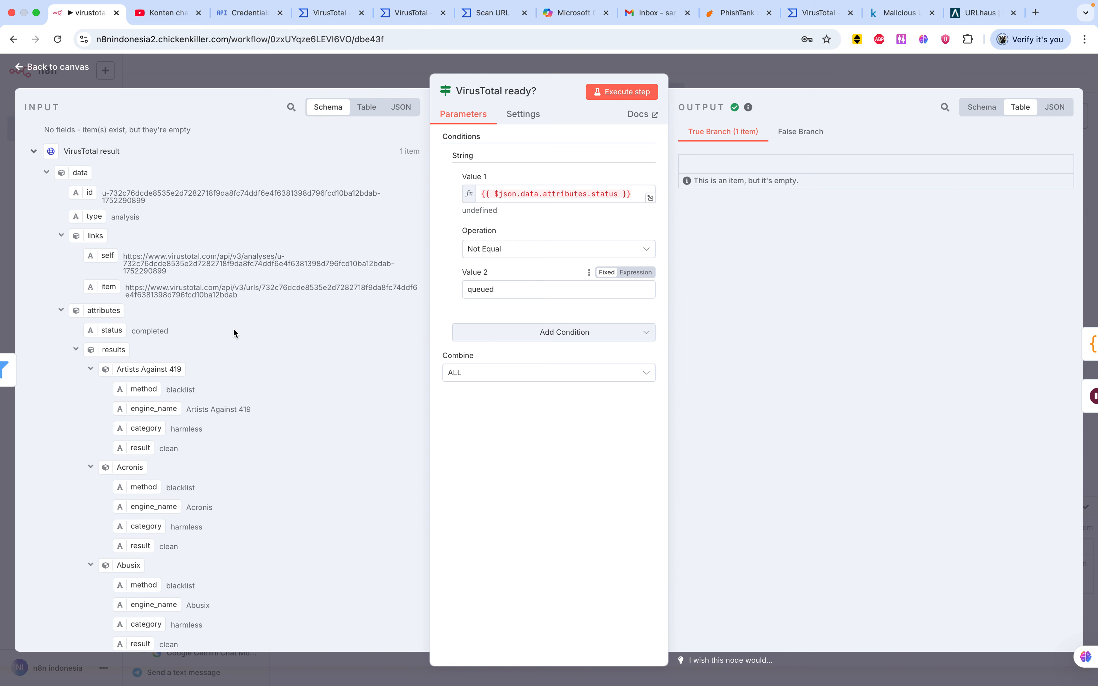
{"action": "double_click", "coordinate": [135, 333]}
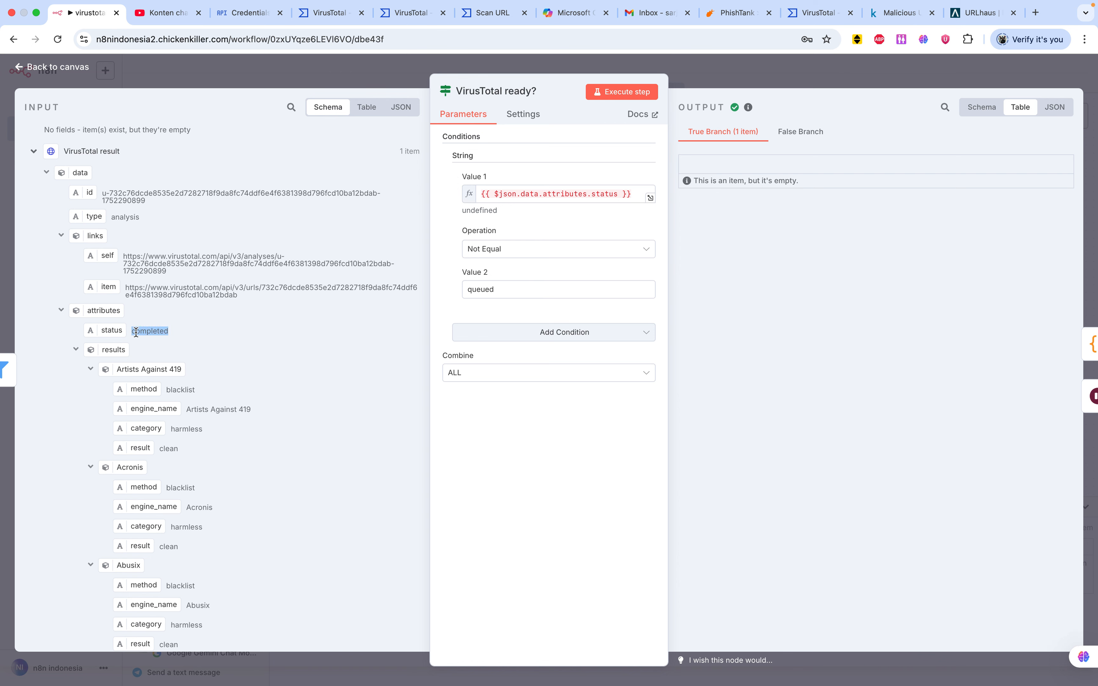
{"action": "left_click", "coordinate": [260, 332]}
{"action": "left_click", "coordinate": [54, 69]}
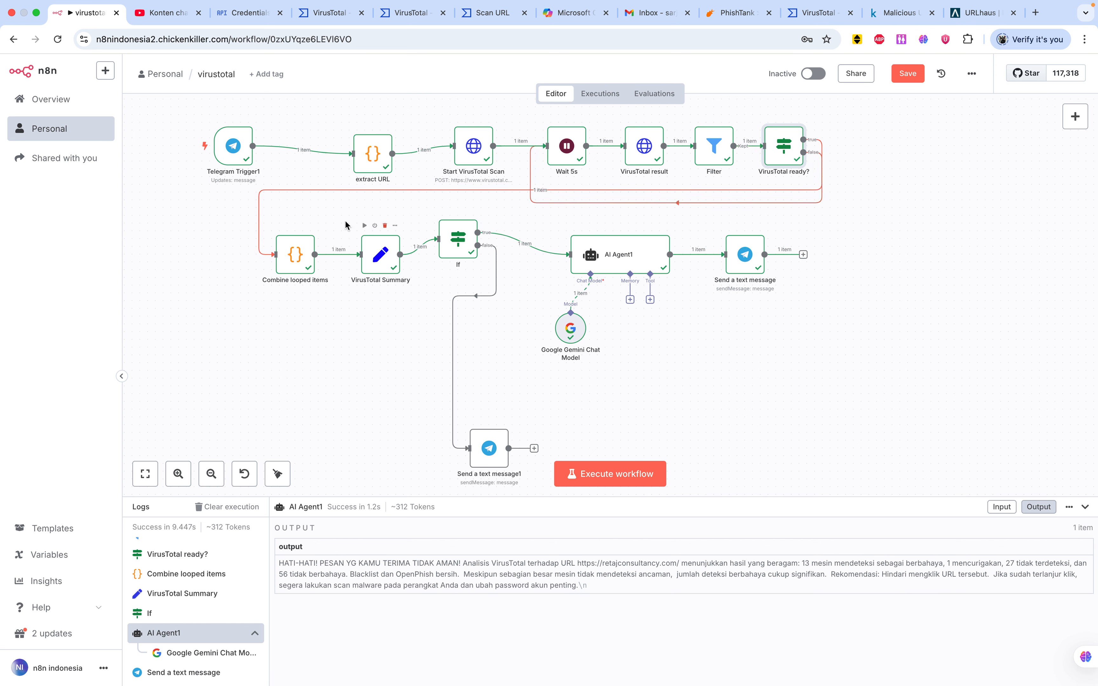
- Open the VirusTotal Summary node and look through the per-engine verdicts in its Combine looped items input data
{"action": "left_click", "coordinate": [260, 346]}
{"action": "right_click", "coordinate": [373, 266]}
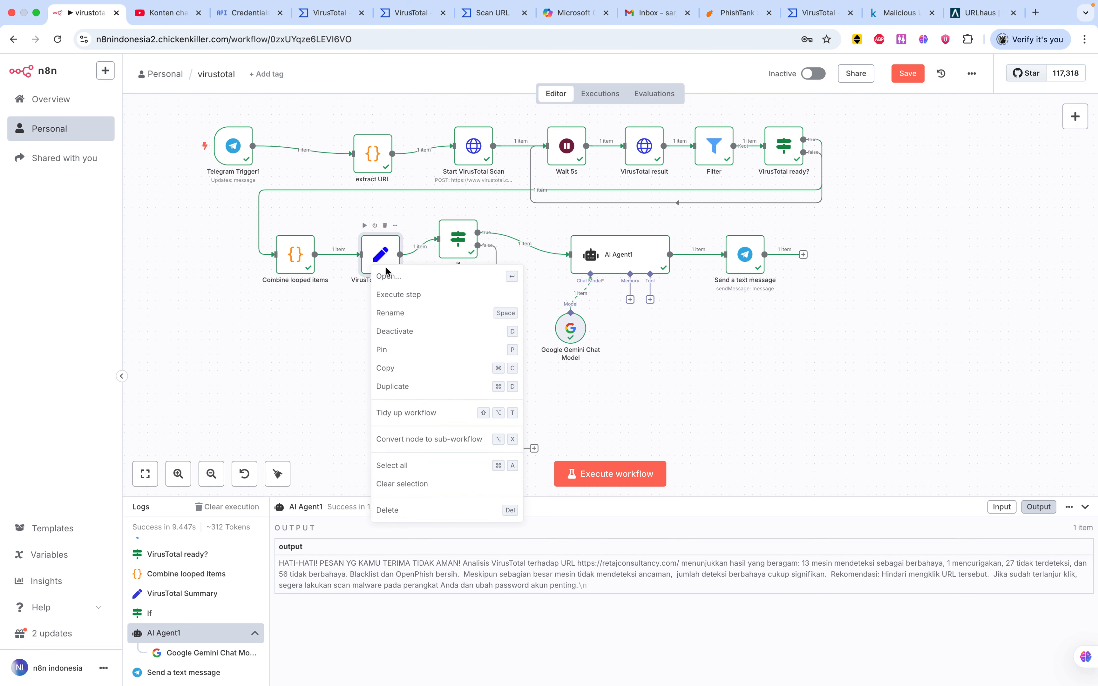
{"action": "left_click", "coordinate": [389, 277]}
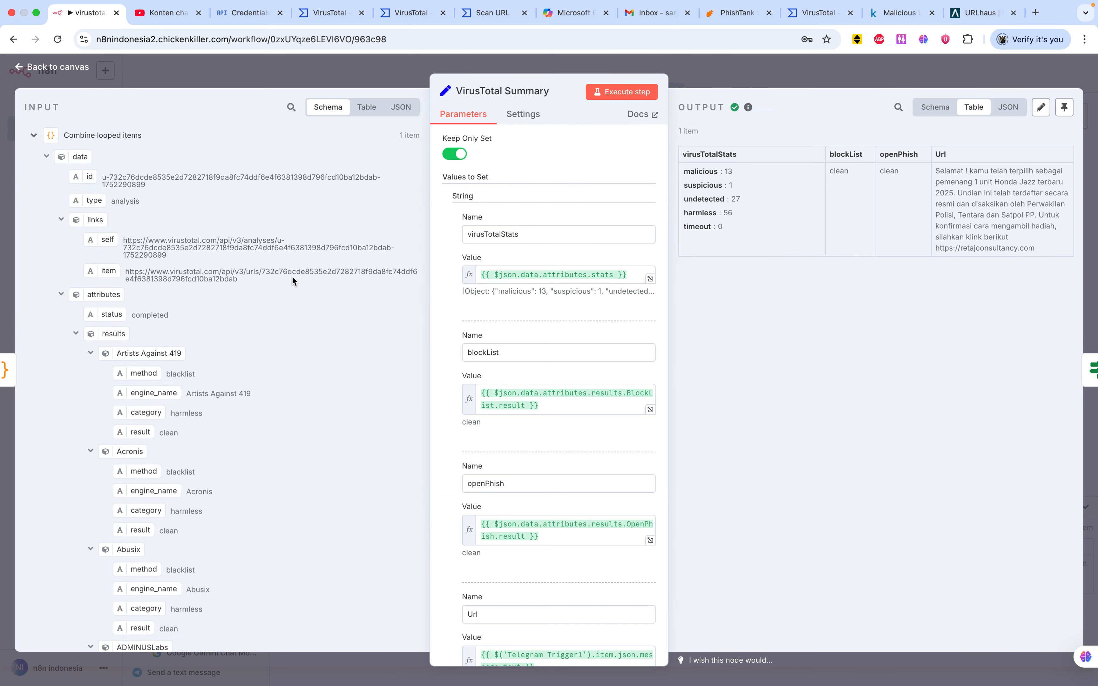
{"action": "scroll", "coordinate": [293, 277], "scroll_direction": "down", "scroll_amount": 1}
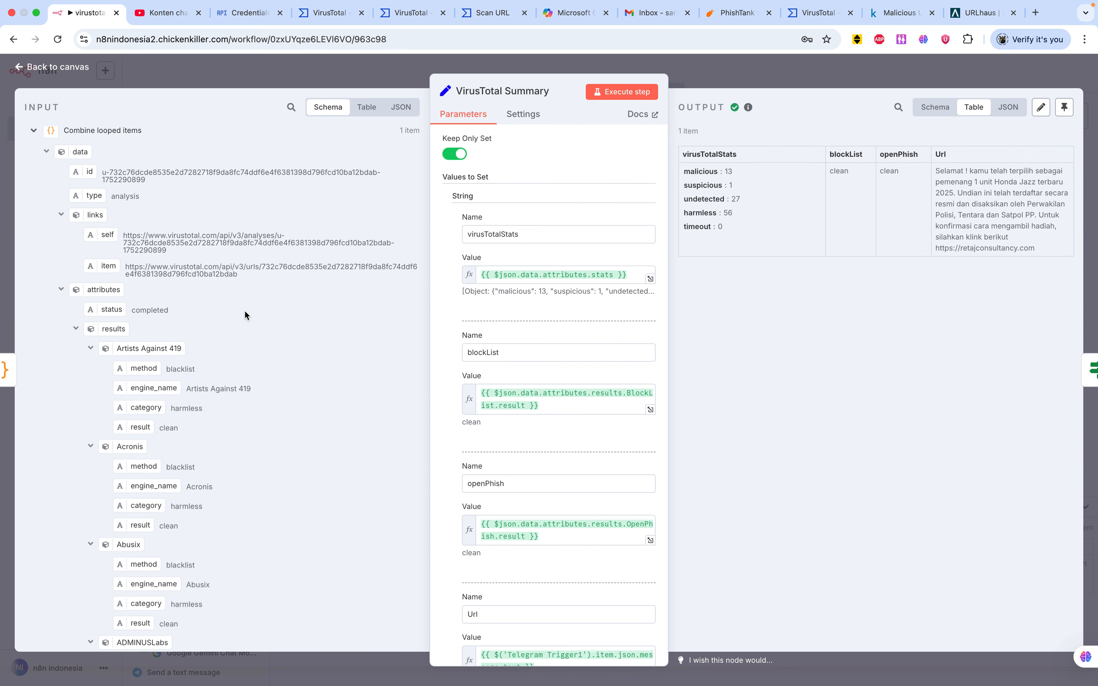
{"action": "scroll", "coordinate": [237, 291], "scroll_direction": "up", "scroll_amount": 1}
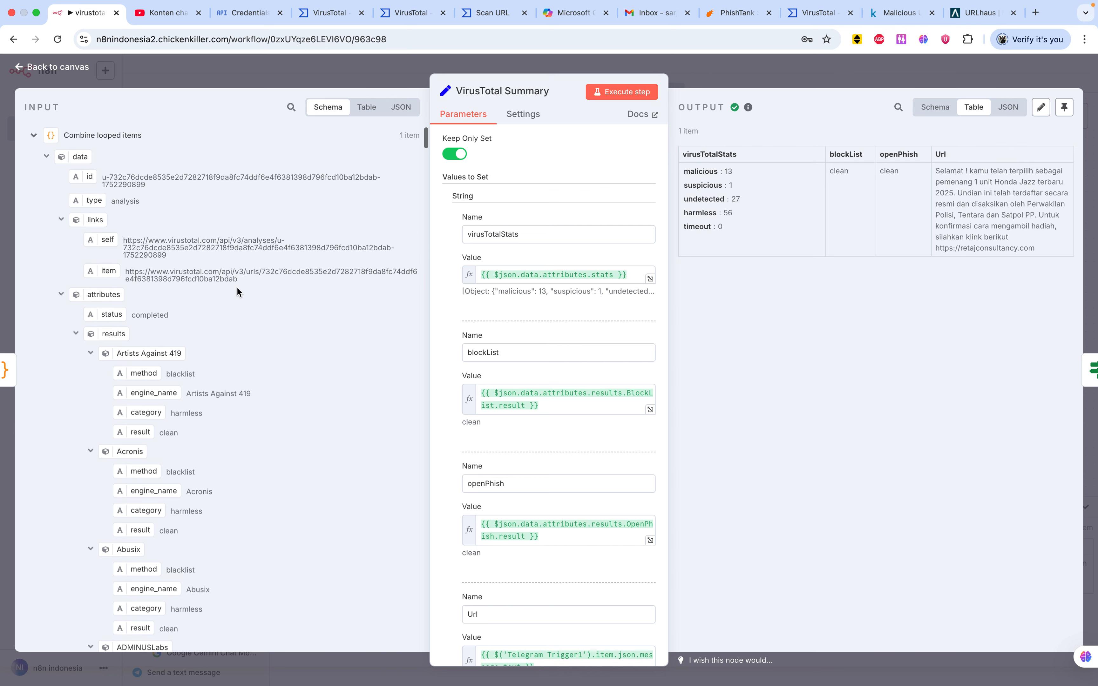
{"action": "scroll", "coordinate": [238, 289], "scroll_direction": "down", "scroll_amount": 5}
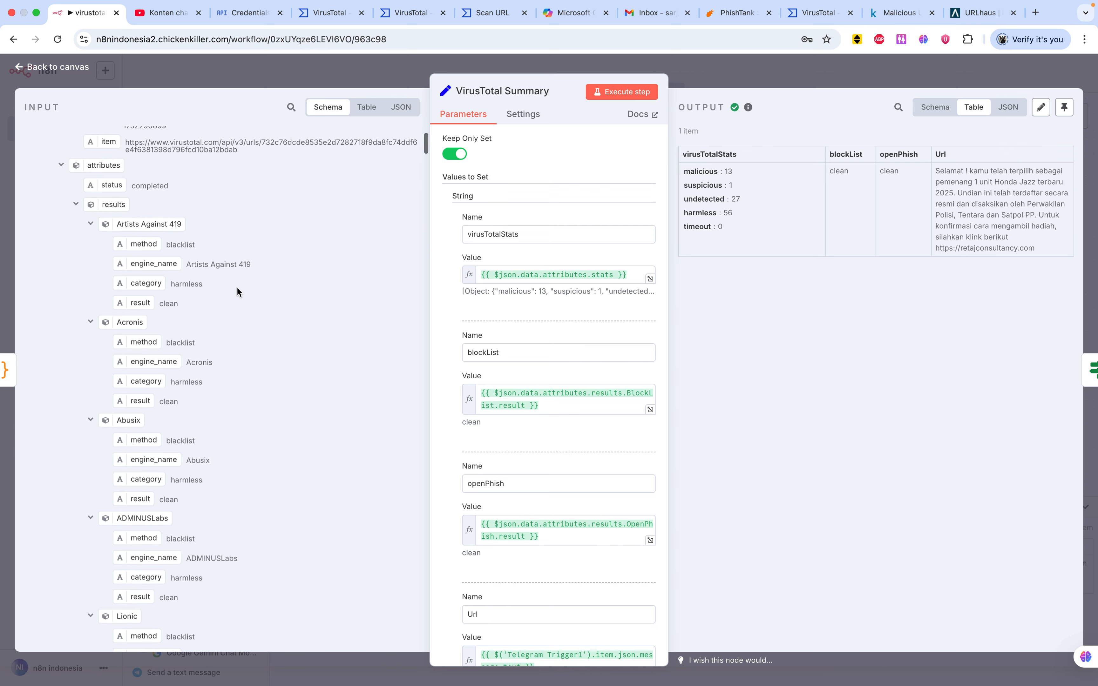
{"action": "scroll", "coordinate": [238, 289], "scroll_direction": "down", "scroll_amount": 3}
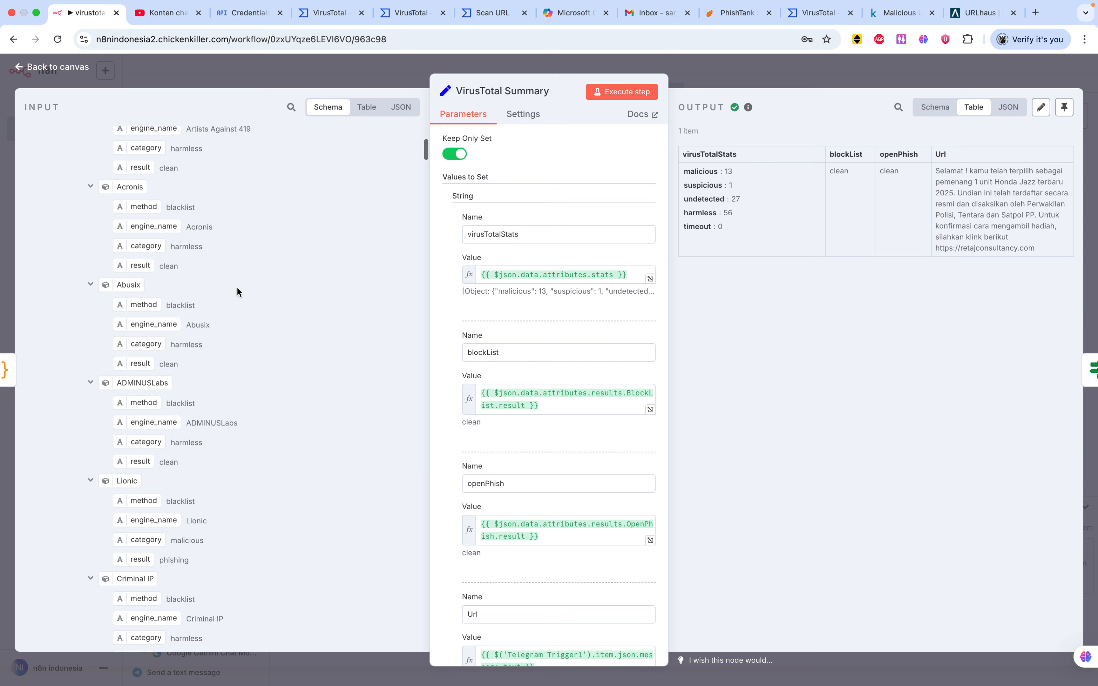
{"action": "scroll", "coordinate": [238, 291], "scroll_direction": "down", "scroll_amount": 2}
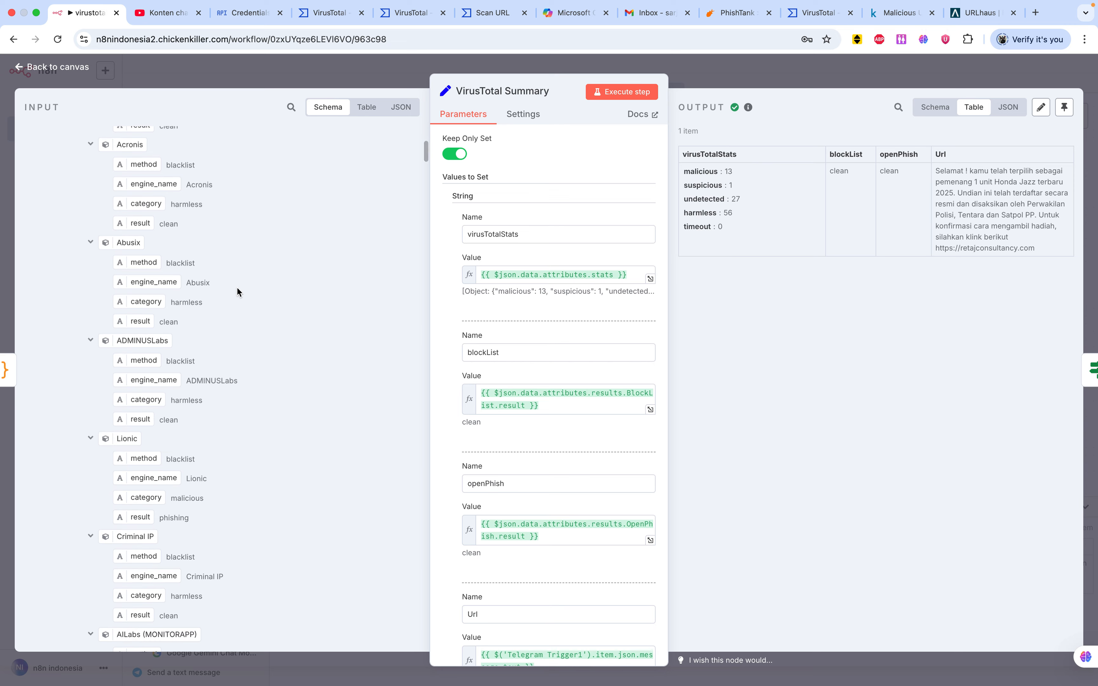
{"action": "scroll", "coordinate": [236, 291], "scroll_direction": "down", "scroll_amount": 10}
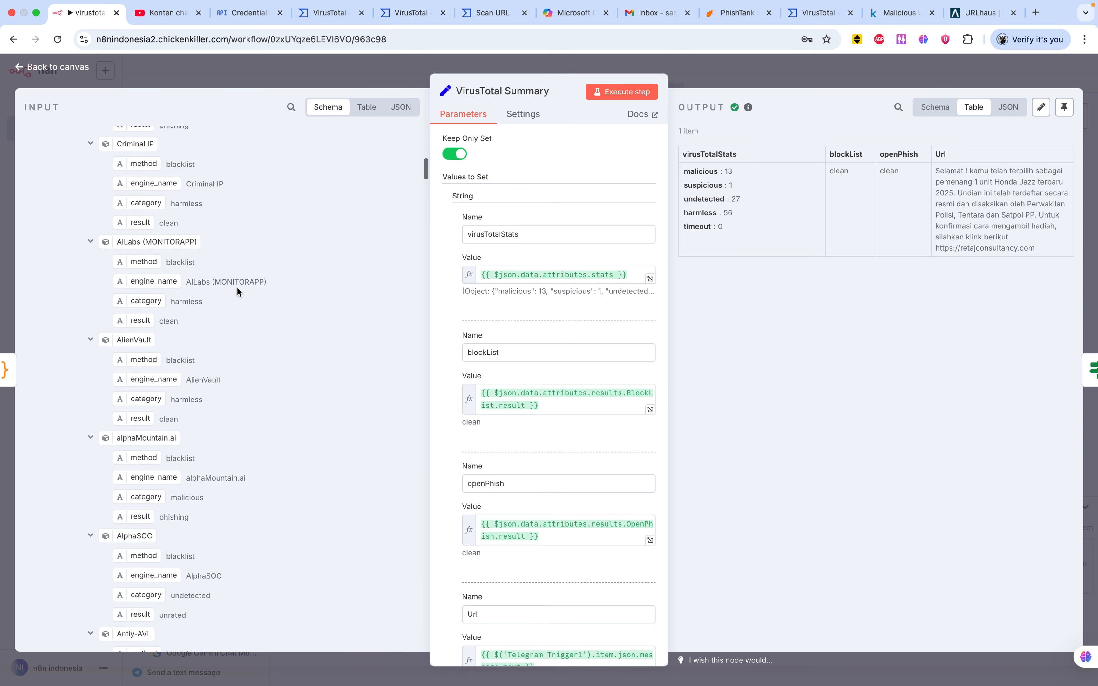
{"action": "scroll", "coordinate": [259, 268], "scroll_direction": "up", "scroll_amount": 13}
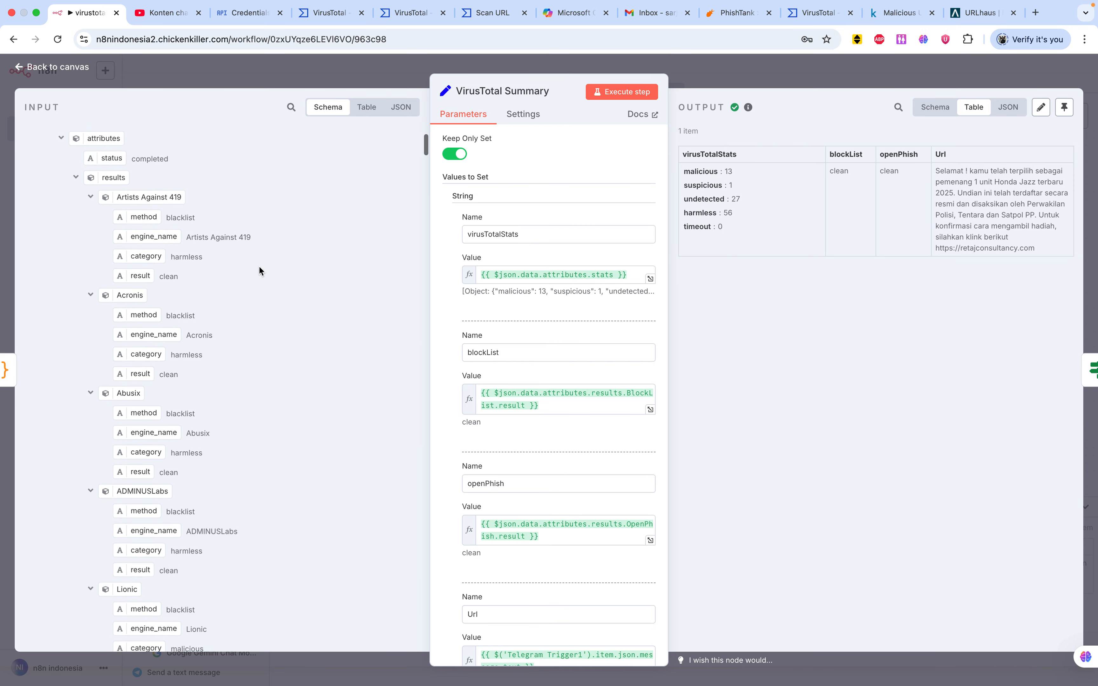
{"action": "scroll", "coordinate": [259, 270], "scroll_direction": "up", "scroll_amount": 3}
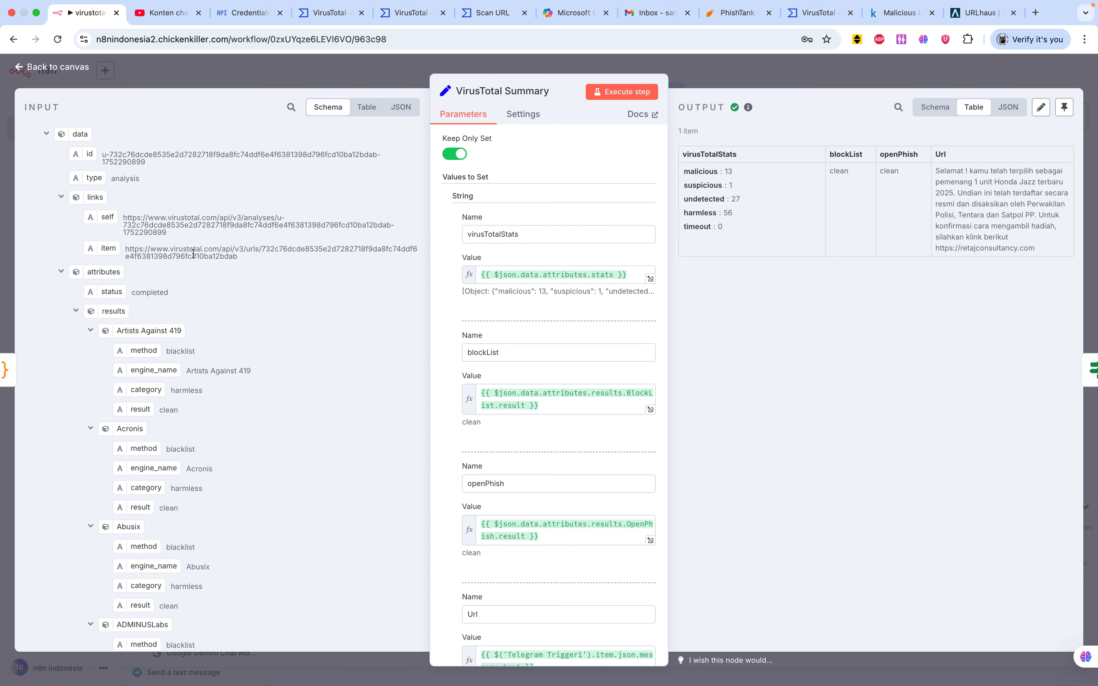
{"action": "scroll", "coordinate": [271, 288], "scroll_direction": "down", "scroll_amount": 1}
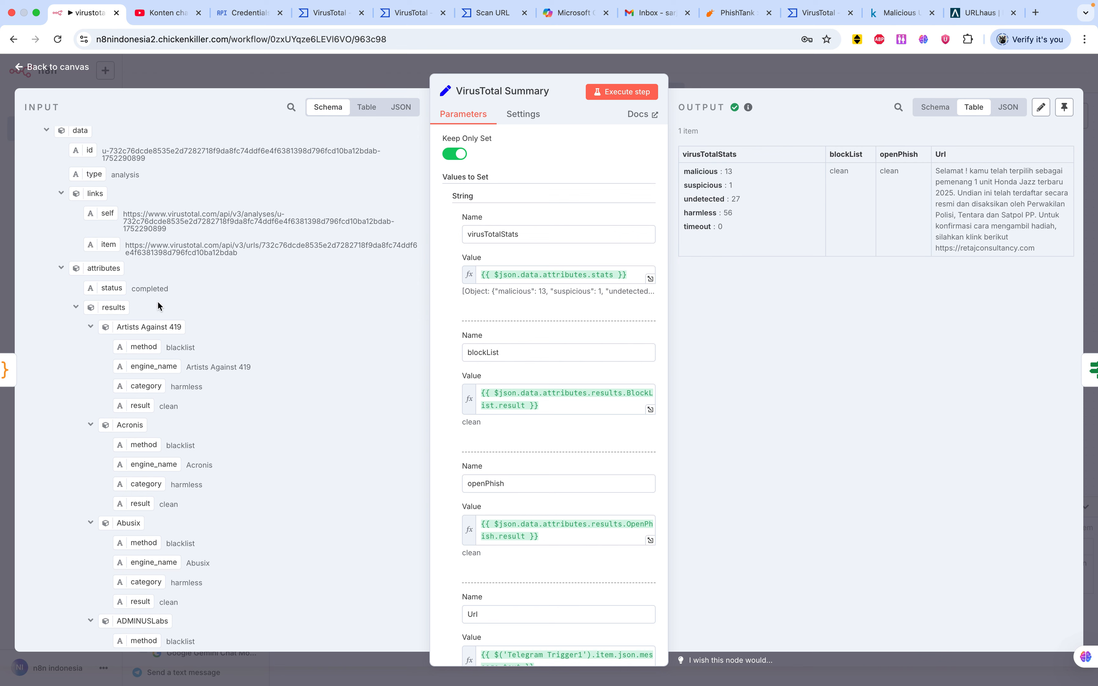
- Collapse and re-expand the attributes group in the input data and review the engine results inside it
{"action": "left_click", "coordinate": [61, 269]}
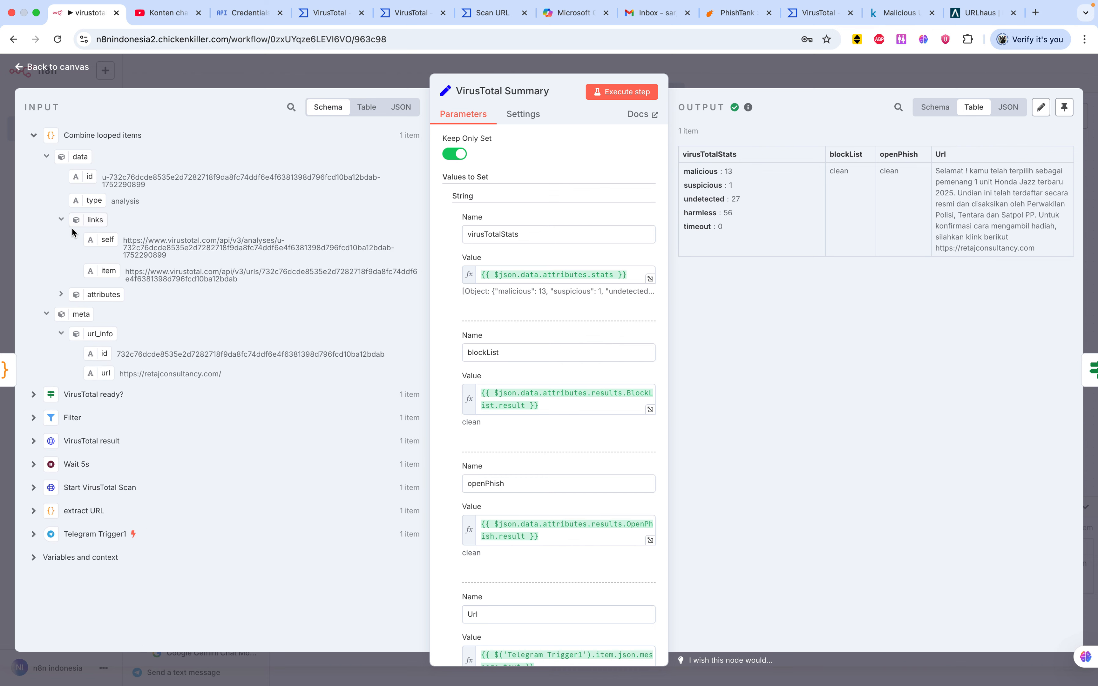
{"action": "left_click", "coordinate": [62, 295]}
{"action": "scroll", "coordinate": [66, 254], "scroll_direction": "down", "scroll_amount": 1}
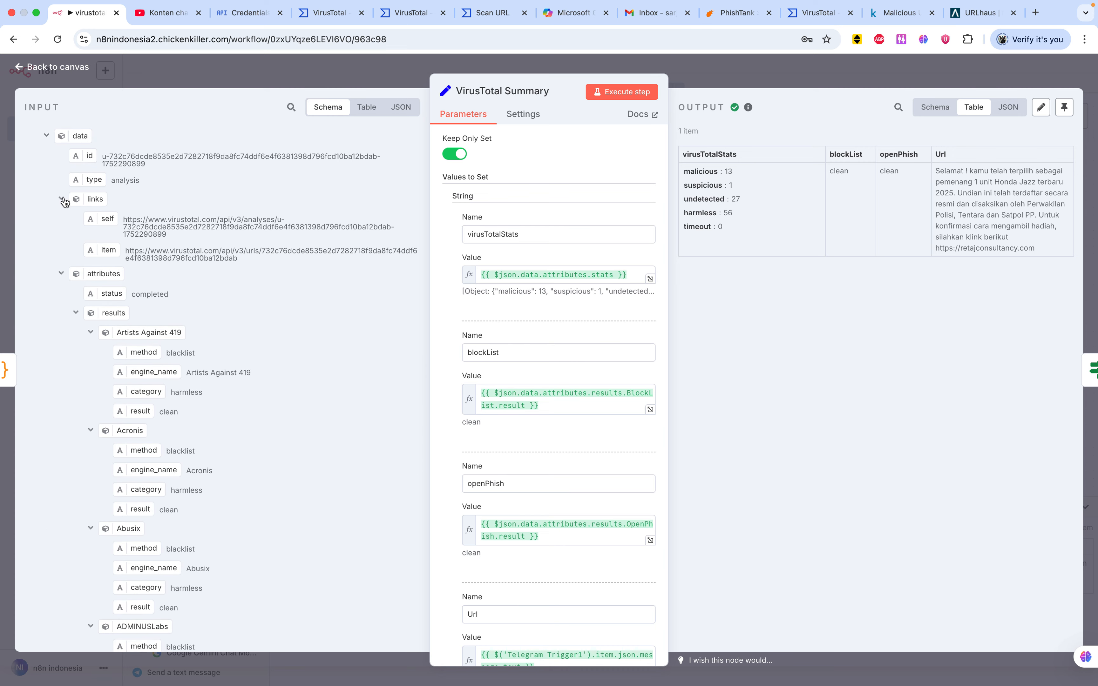
{"action": "scroll", "coordinate": [128, 232], "scroll_direction": "down", "scroll_amount": 5}
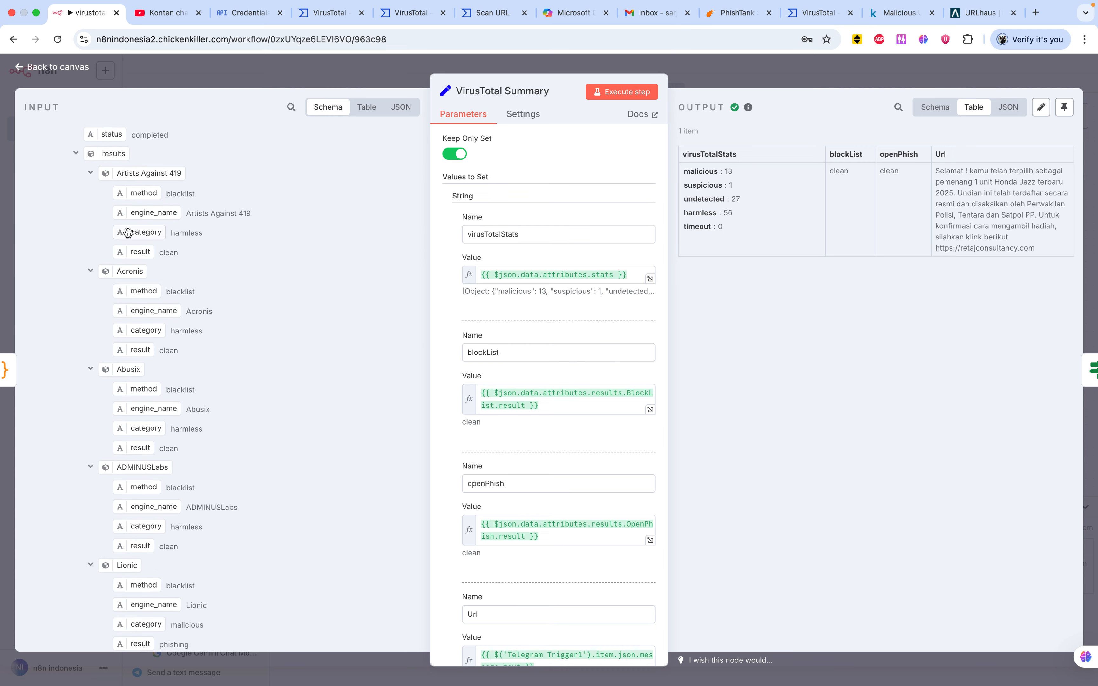
{"action": "scroll", "coordinate": [129, 233], "scroll_direction": "down", "scroll_amount": 15}
{"action": "scroll", "coordinate": [128, 233], "scroll_direction": "up", "scroll_amount": 8}
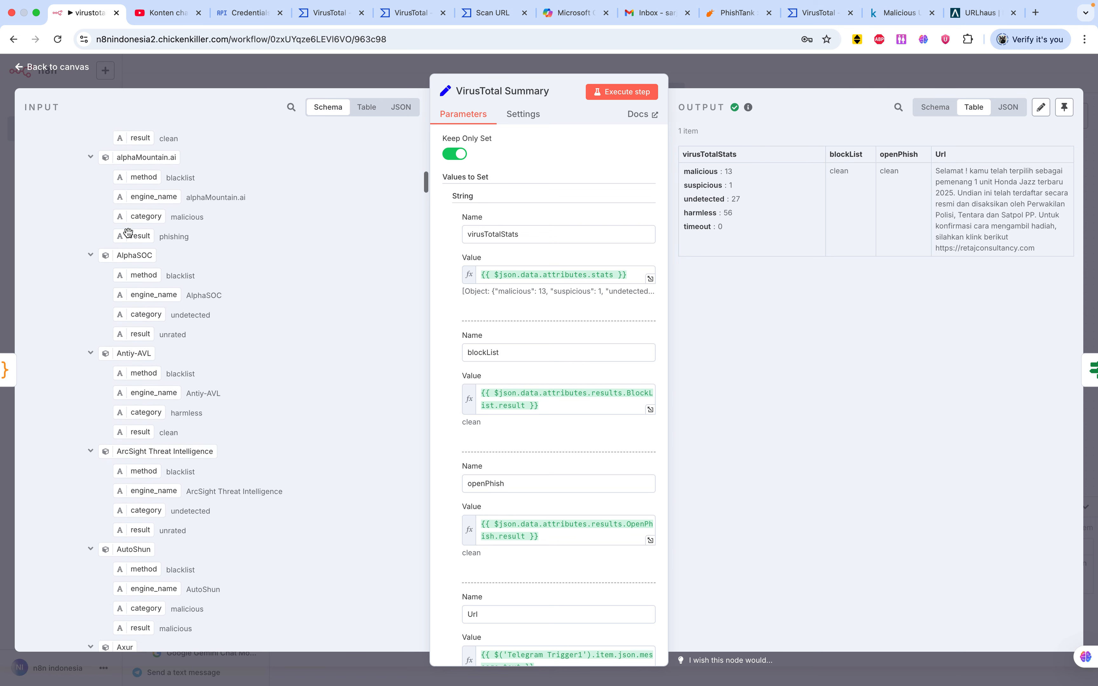
{"action": "scroll", "coordinate": [128, 233], "scroll_direction": "up", "scroll_amount": 15}
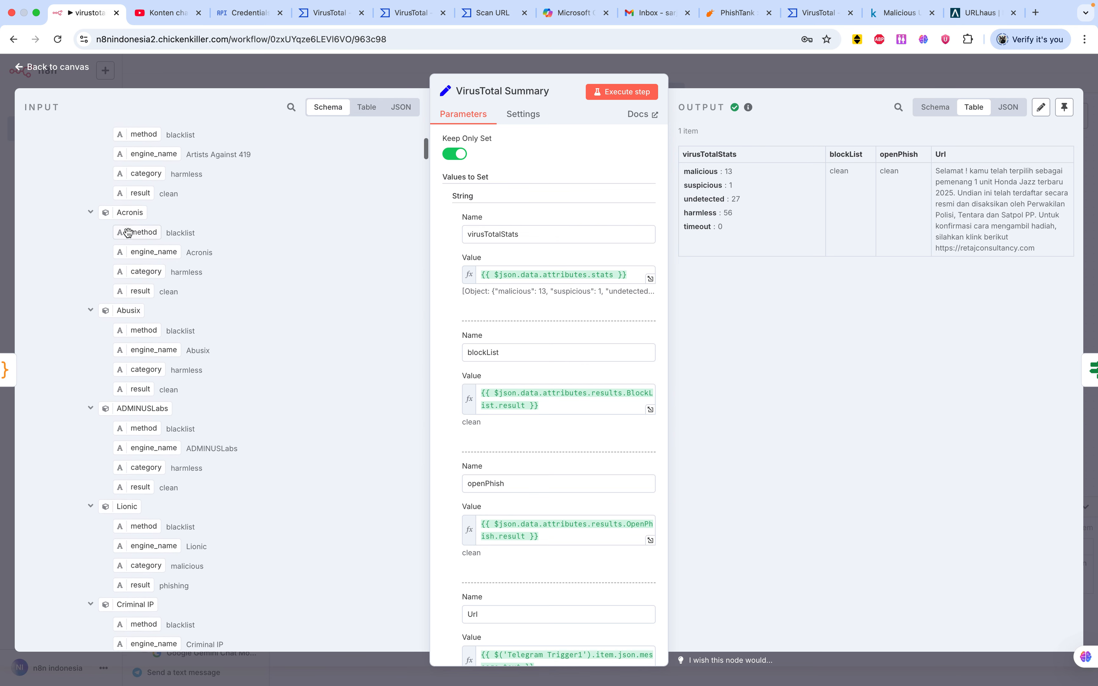
{"action": "scroll", "coordinate": [129, 233], "scroll_direction": "up", "scroll_amount": 6}
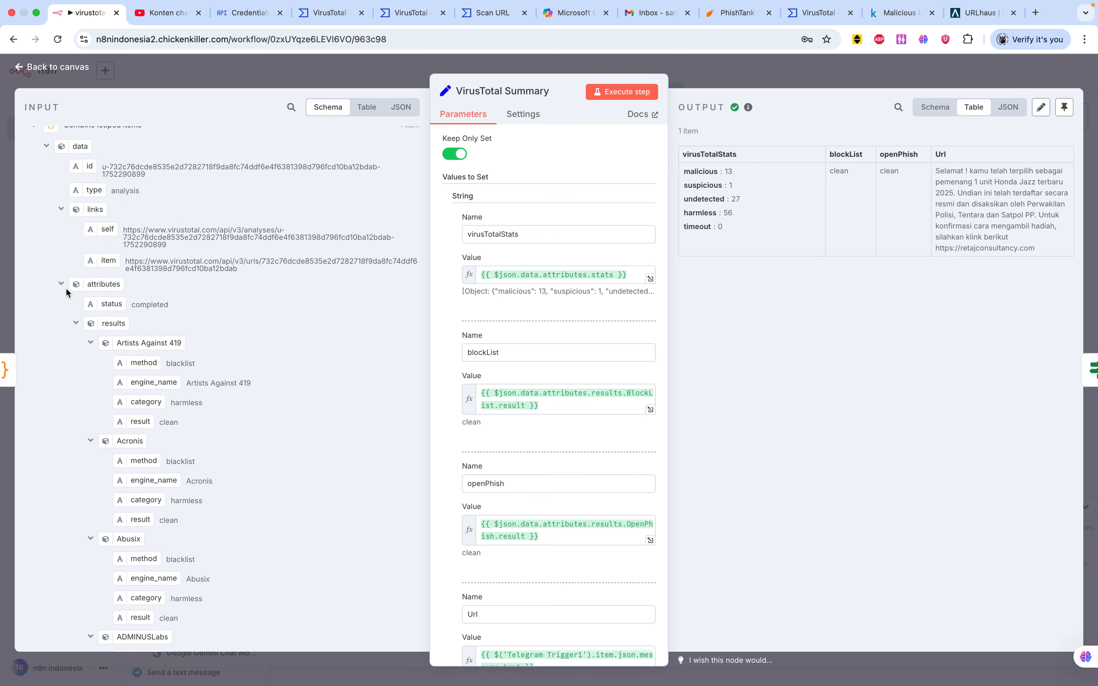
- Collapse the attributes group and inspect the meta group with its url_info entries
{"action": "left_click", "coordinate": [62, 284]}
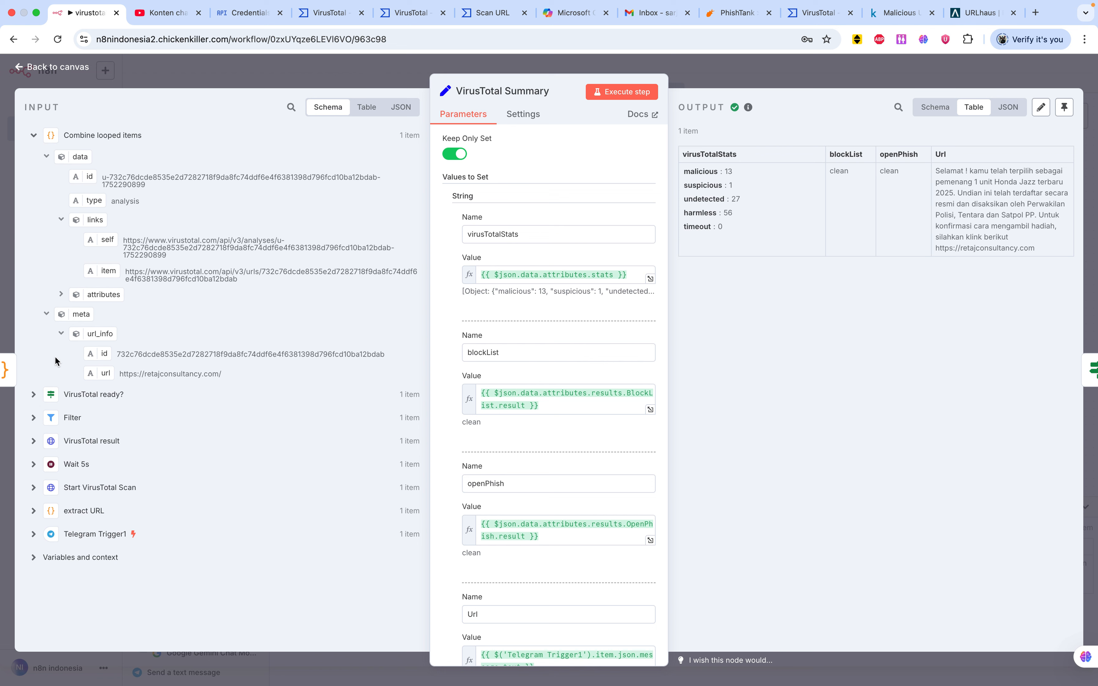
{"action": "left_click", "coordinate": [47, 314]}
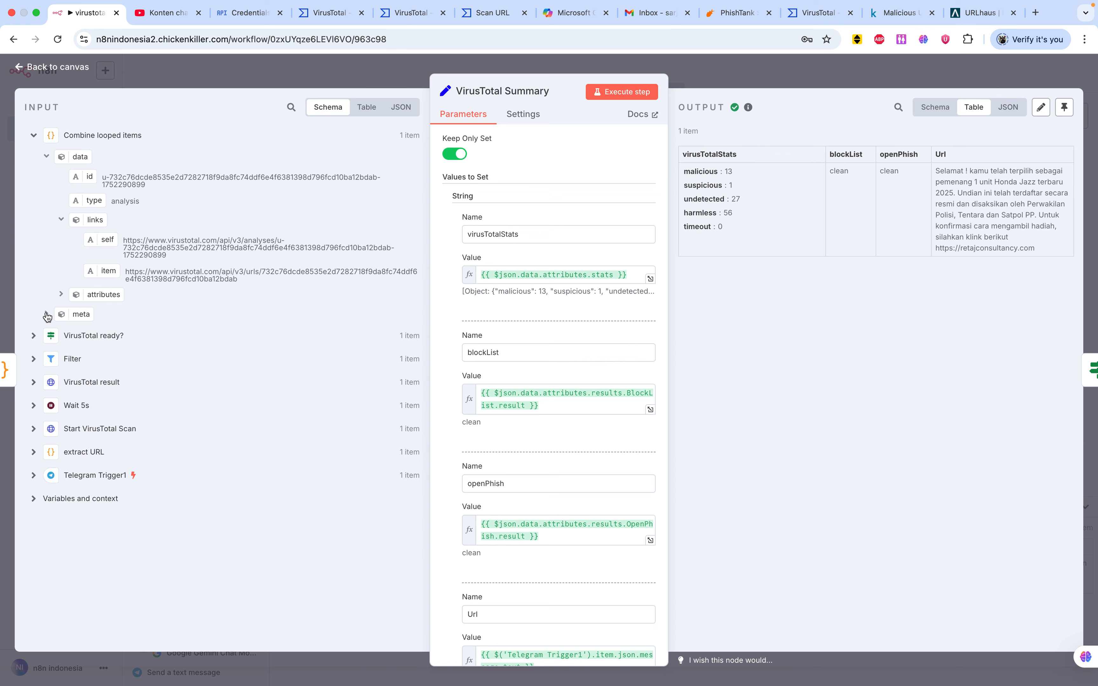
{"action": "left_click", "coordinate": [47, 315]}
{"action": "left_click", "coordinate": [62, 333]}
{"action": "left_click", "coordinate": [62, 334]}
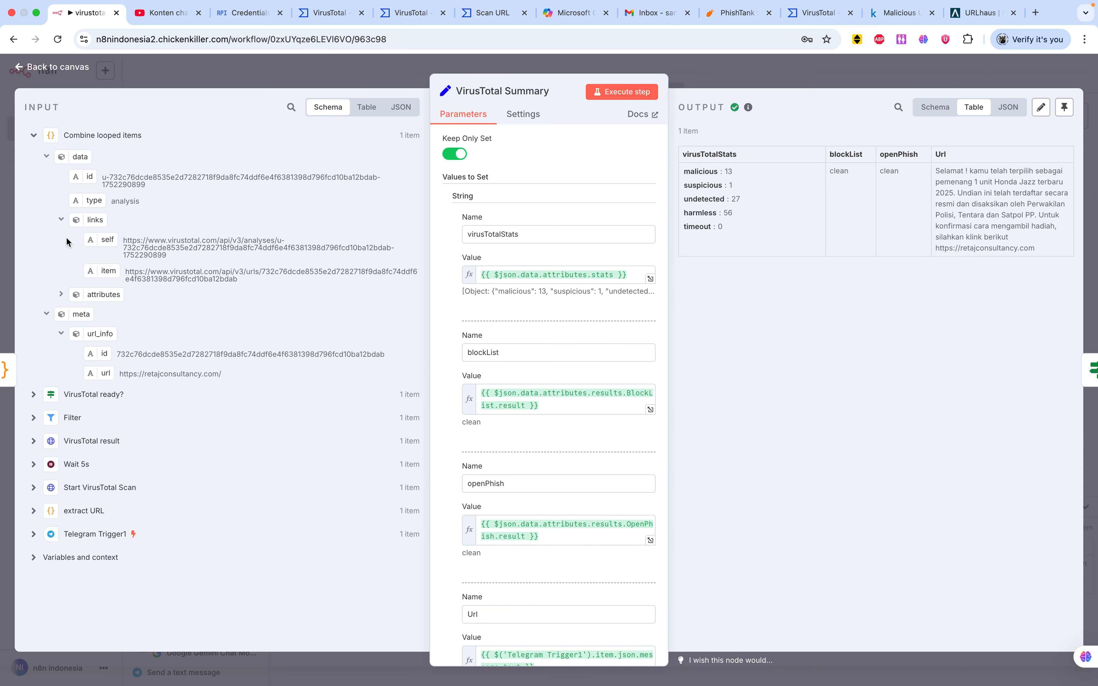
- Expand the attributes group again and go through all engine results down to the stats and meta groups
{"action": "left_click", "coordinate": [61, 296]}
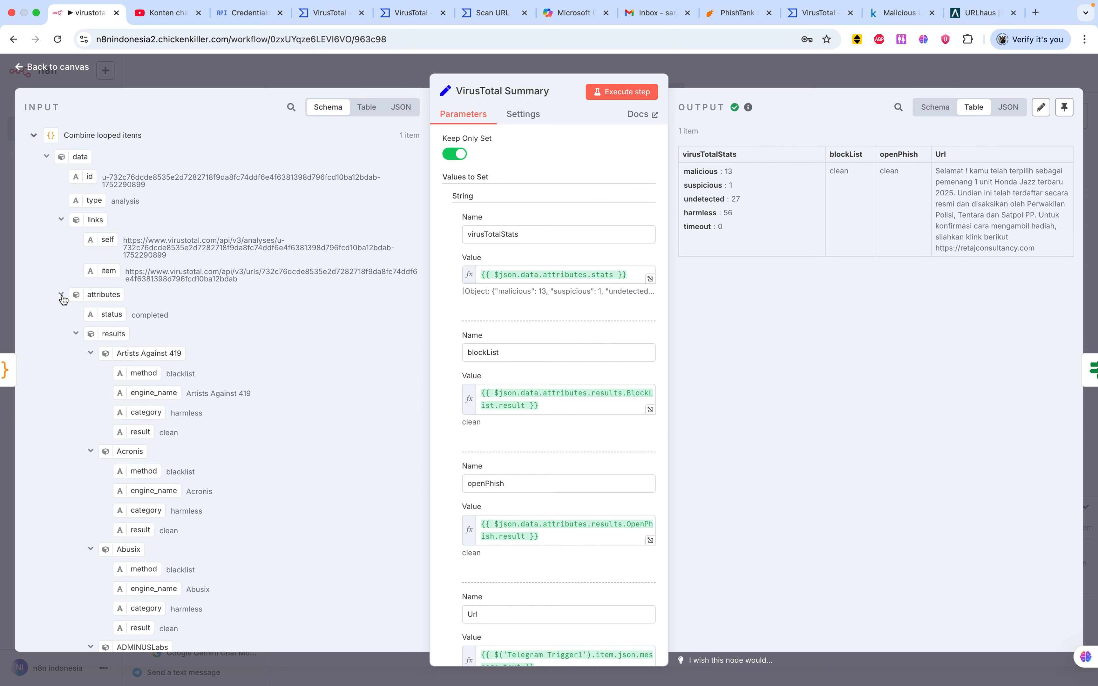
{"action": "scroll", "coordinate": [113, 316], "scroll_direction": "down", "scroll_amount": 1}
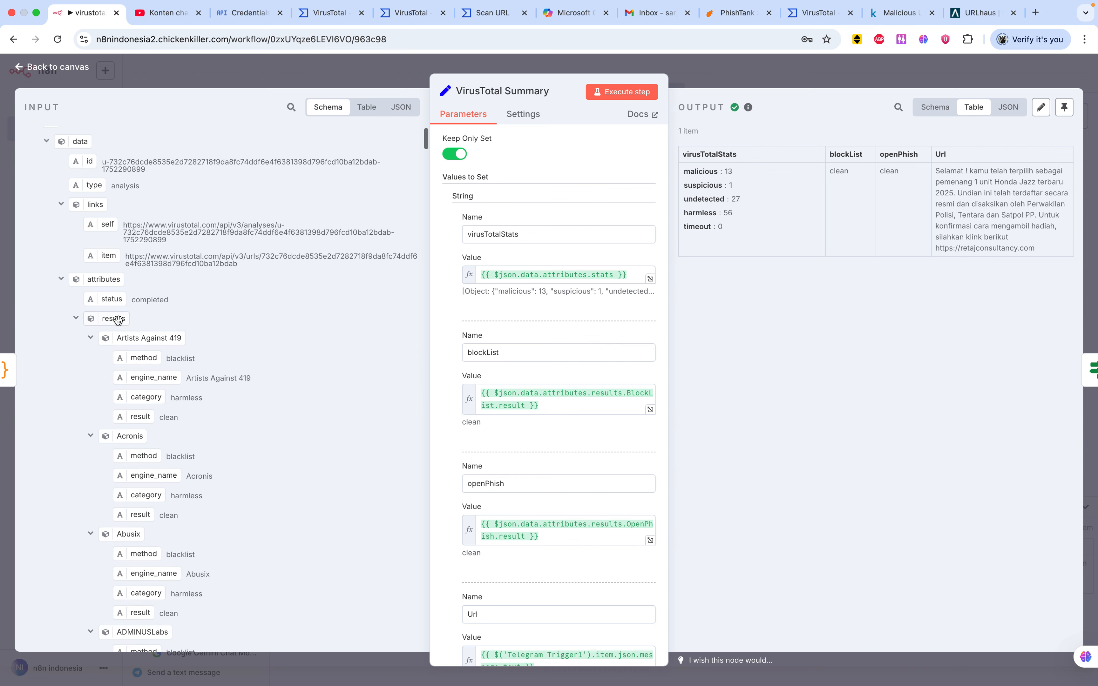
{"action": "scroll", "coordinate": [114, 327], "scroll_direction": "down", "scroll_amount": 4}
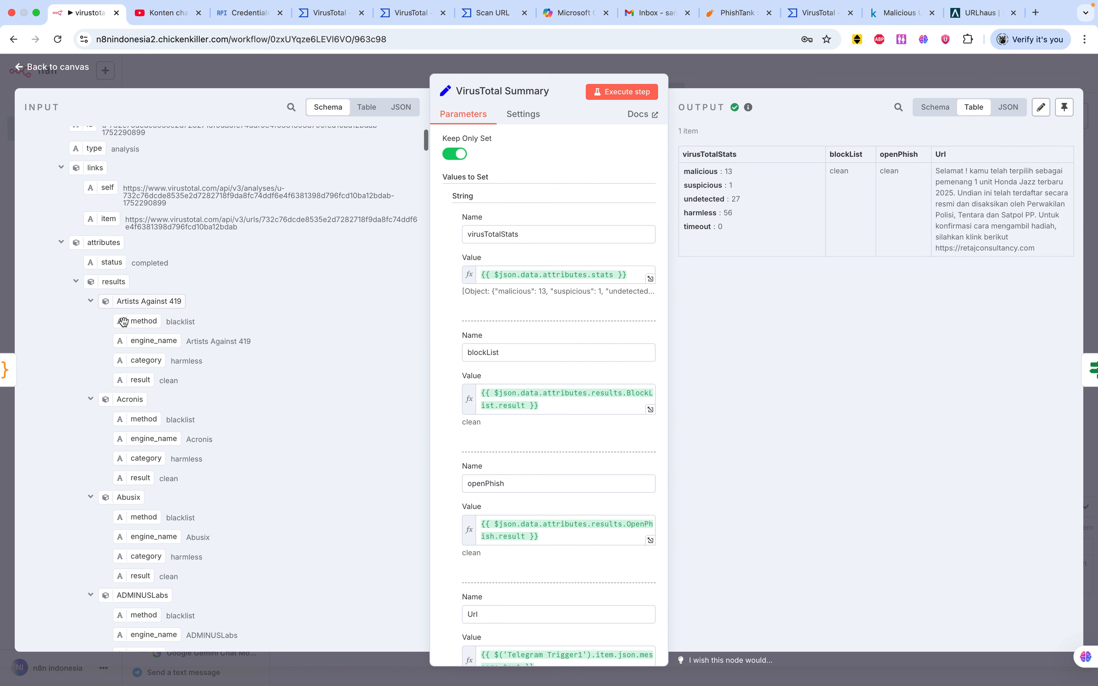
{"action": "scroll", "coordinate": [161, 335], "scroll_direction": "down", "scroll_amount": 6}
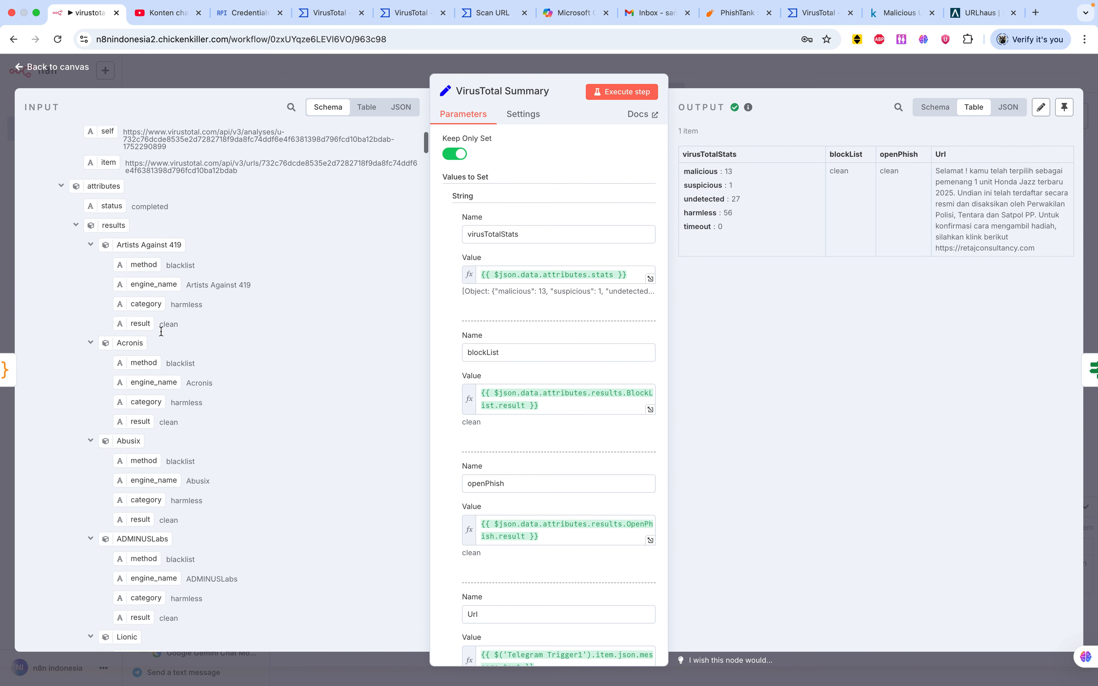
{"action": "scroll", "coordinate": [161, 335], "scroll_direction": "up", "scroll_amount": 4}
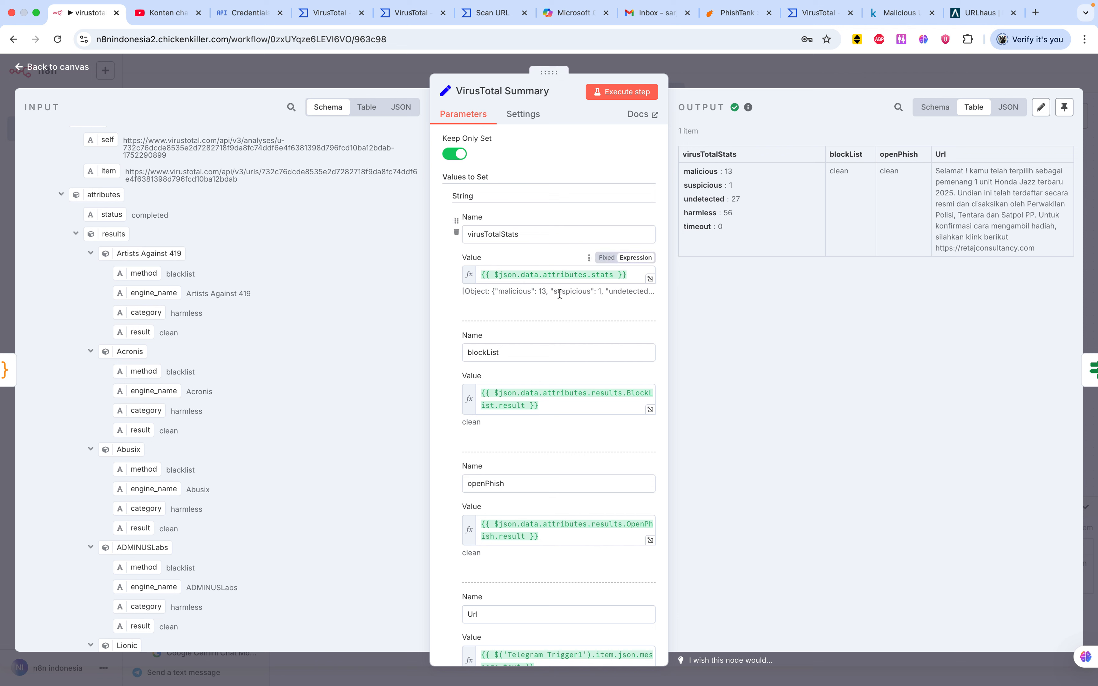
{"action": "scroll", "coordinate": [282, 394], "scroll_direction": "down", "scroll_amount": 15}
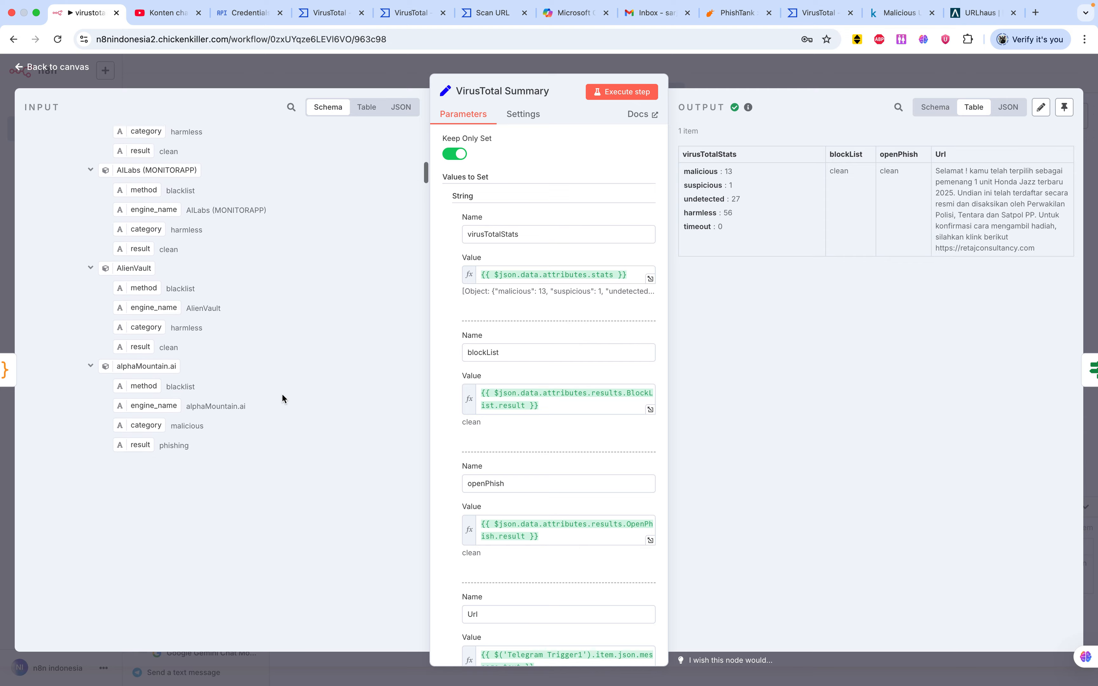
{"action": "scroll", "coordinate": [282, 396], "scroll_direction": "down", "scroll_amount": 15}
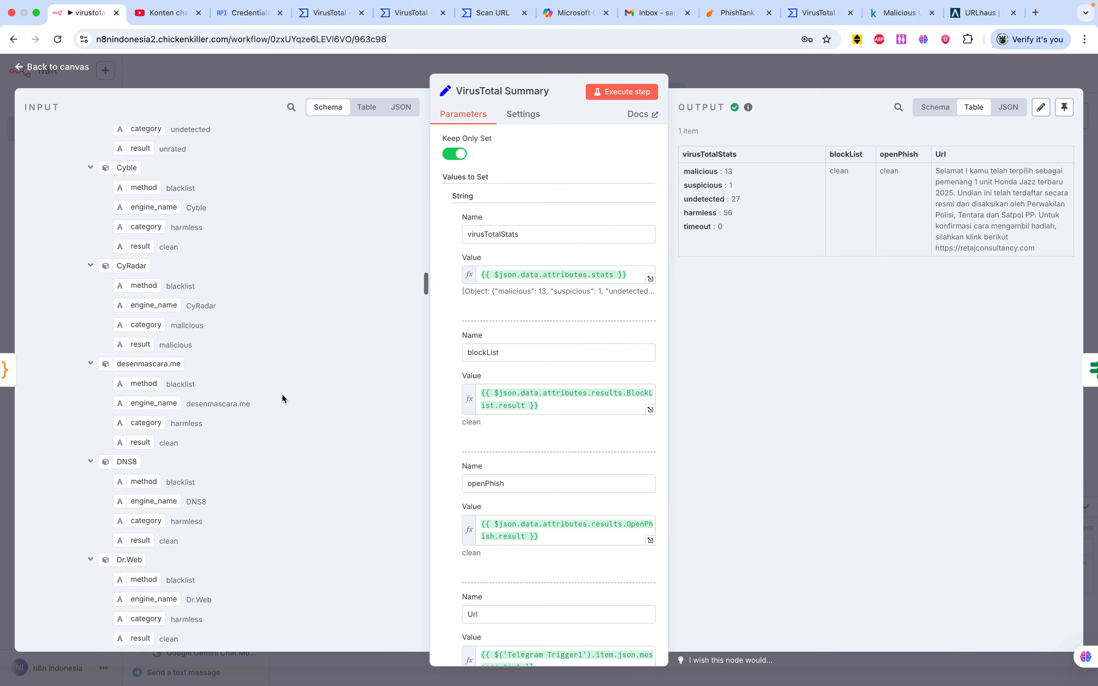
{"action": "scroll", "coordinate": [282, 399], "scroll_direction": "down", "scroll_amount": 15}
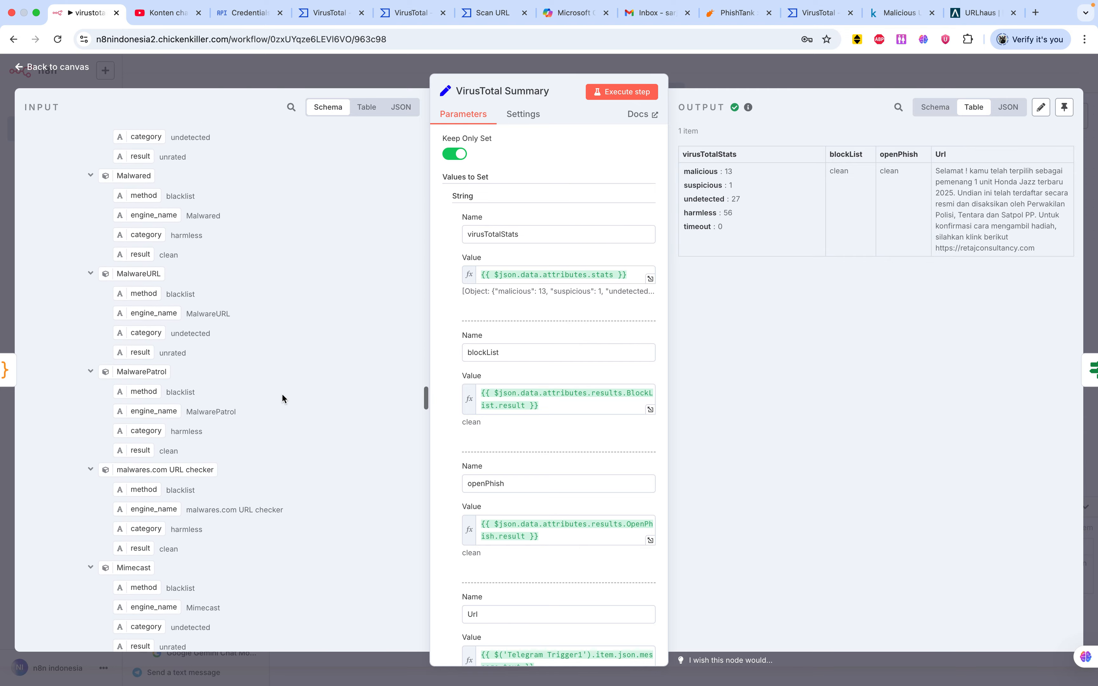
{"action": "scroll", "coordinate": [282, 399], "scroll_direction": "down", "scroll_amount": 15}
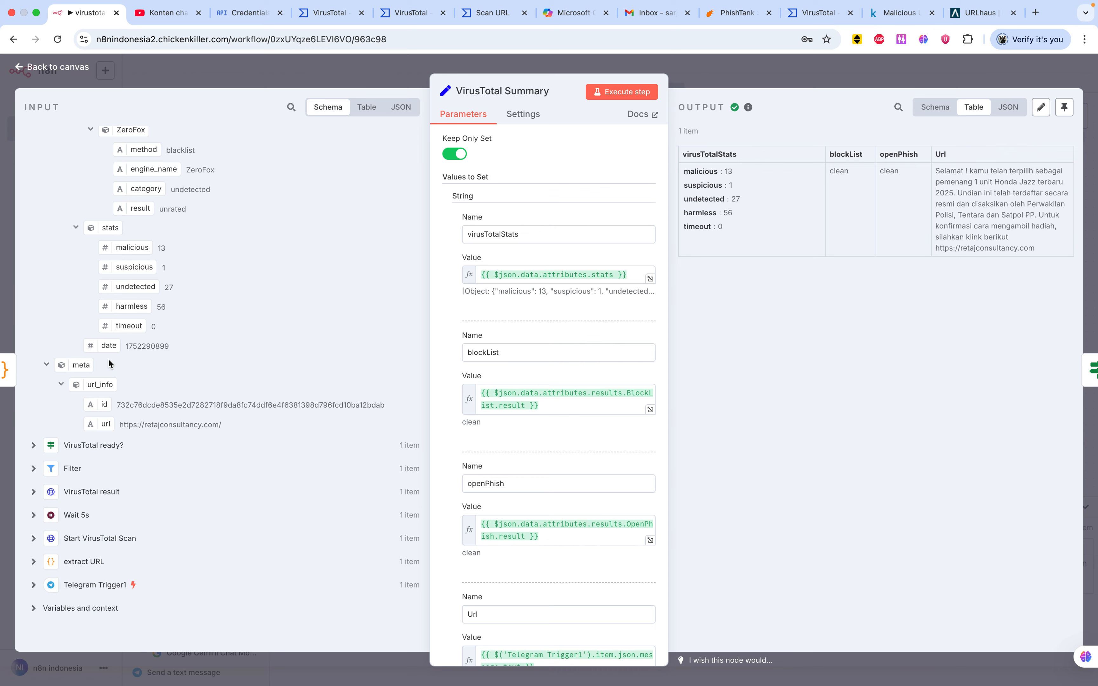
{"action": "scroll", "coordinate": [109, 364], "scroll_direction": "up", "scroll_amount": 5}
{"action": "scroll", "coordinate": [109, 363], "scroll_direction": "down", "scroll_amount": 3}
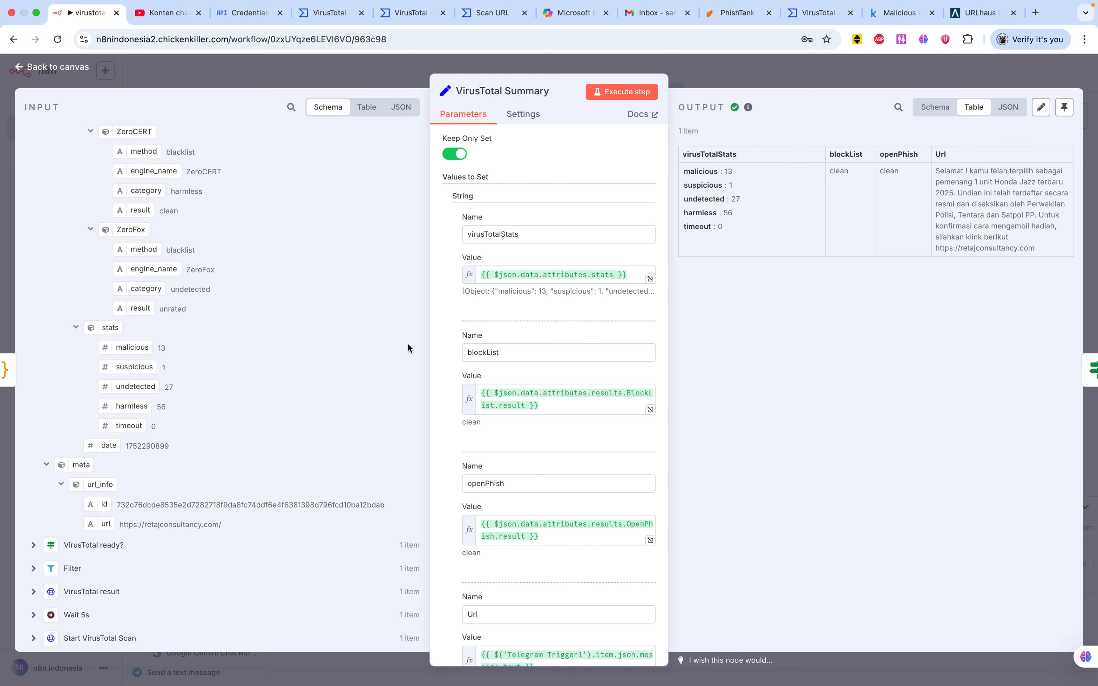
- Review the virusTotalStats, blockList, openPhish and Url expressions set in VirusTotal Summary, and return to the canvas
{"action": "scroll", "coordinate": [519, 358], "scroll_direction": "down", "scroll_amount": 2}
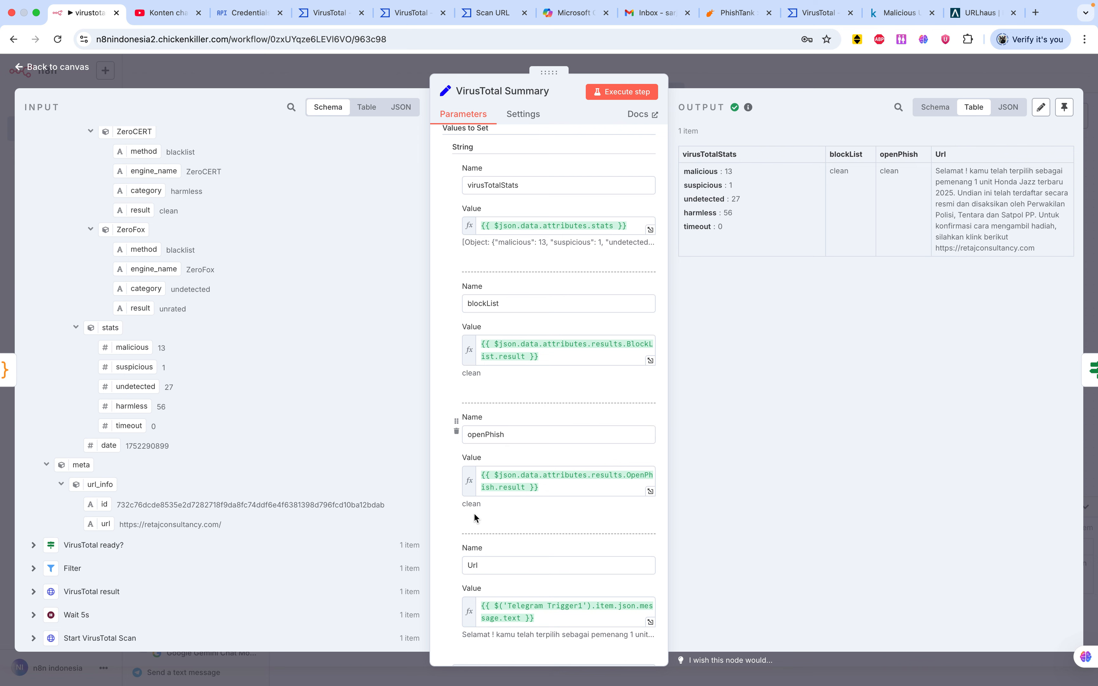
{"action": "scroll", "coordinate": [477, 513], "scroll_direction": "down", "scroll_amount": 3}
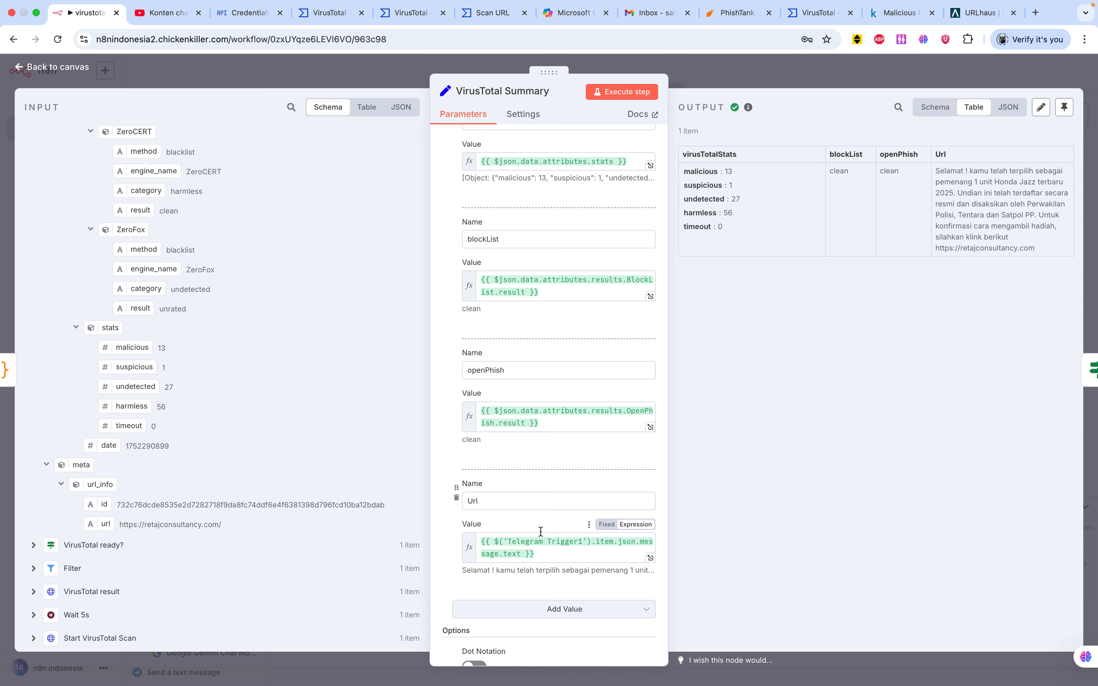
{"action": "left_click", "coordinate": [78, 68]}
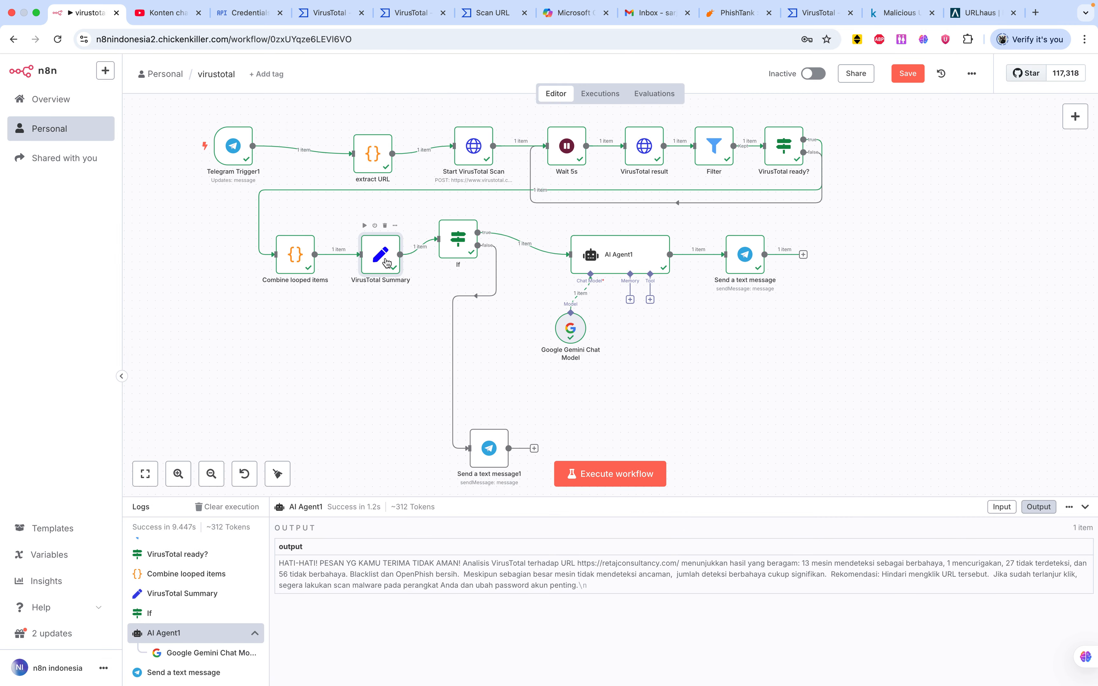
- Open the If node, check its conditions on the malicious and suspicious counts, and return to the canvas
{"action": "right_click", "coordinate": [456, 250]}
{"action": "left_click", "coordinate": [474, 262]}
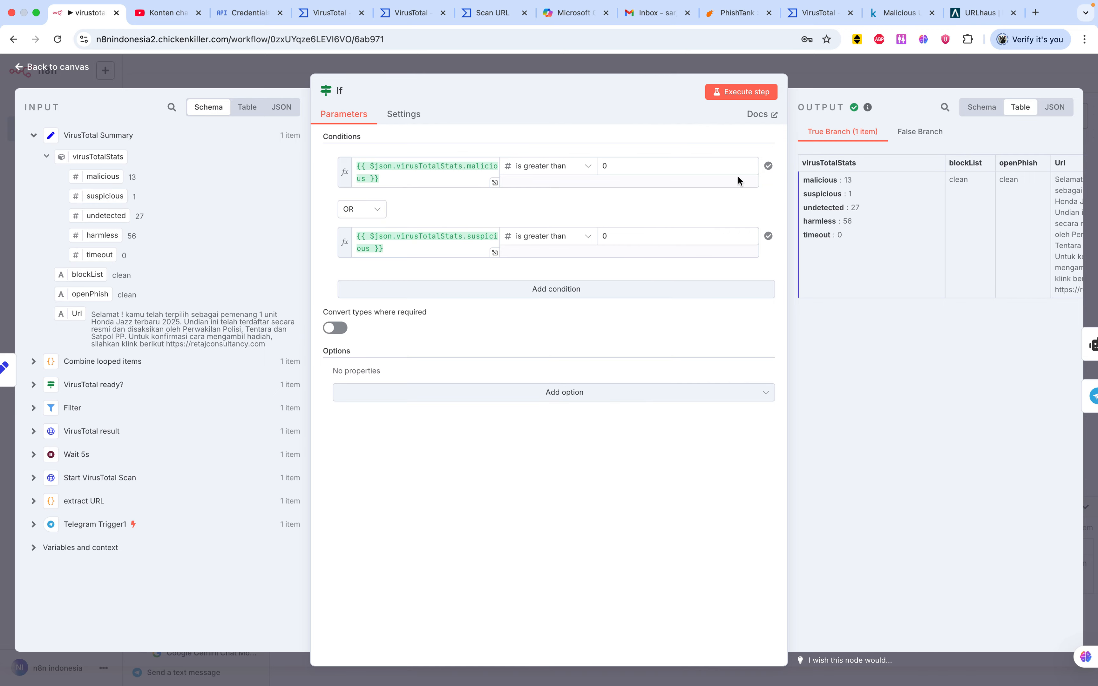
{"action": "left_click", "coordinate": [52, 69]}
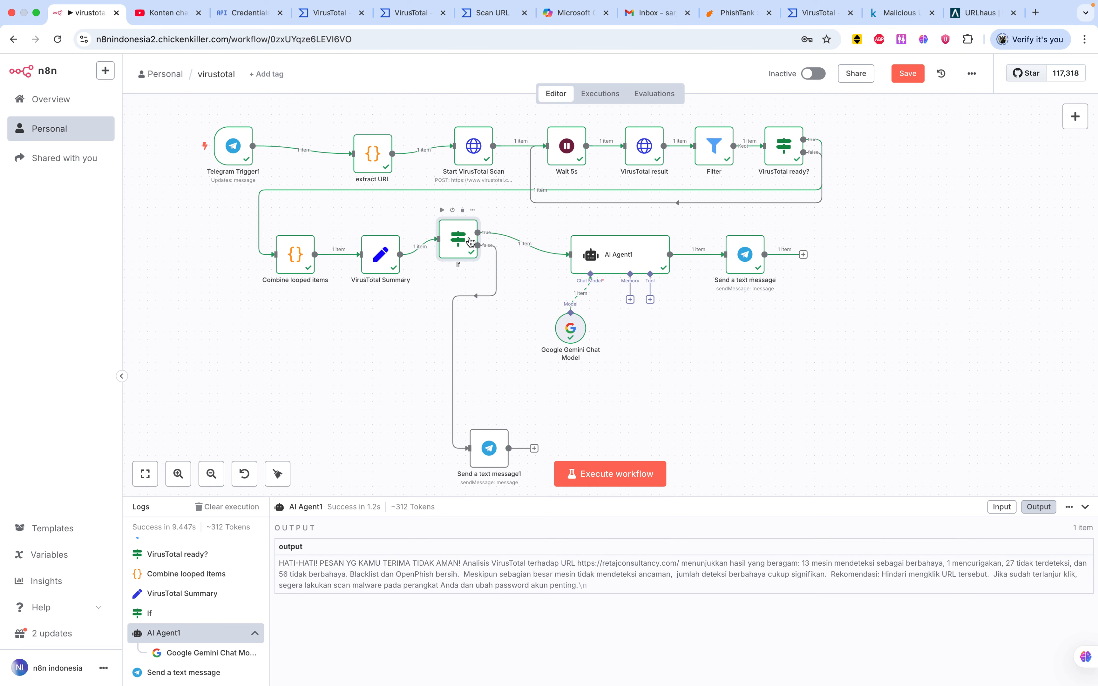
- Reopen the If node to review its input statistics and OR conditions, and return to the canvas
{"action": "right_click", "coordinate": [463, 258]}
{"action": "left_click", "coordinate": [479, 268]}
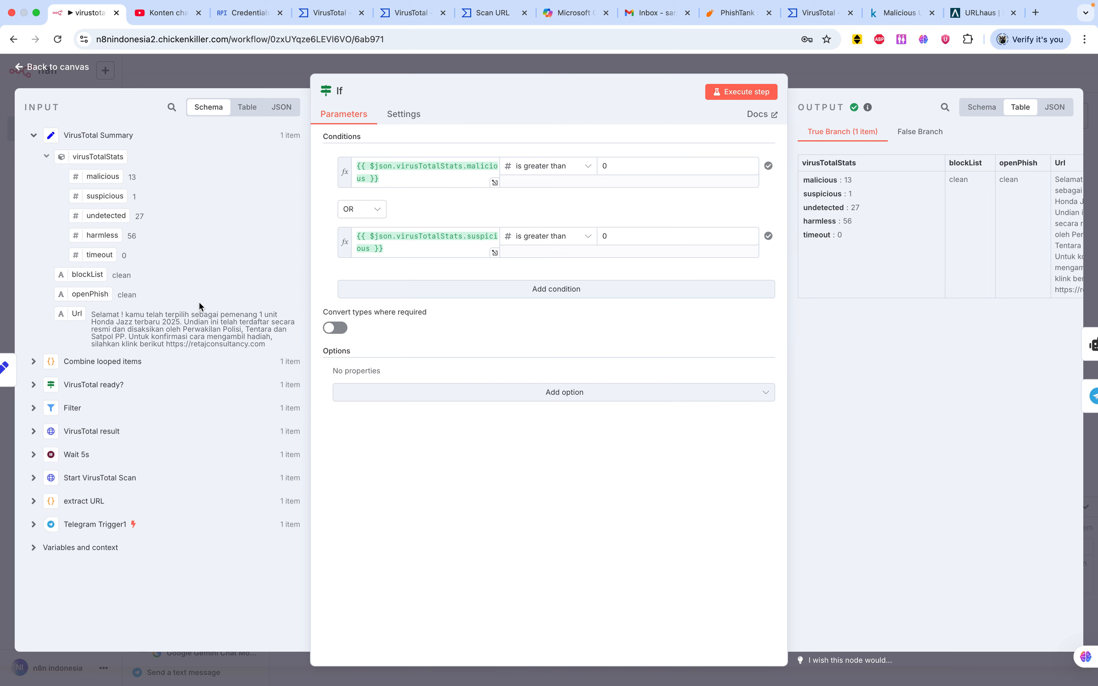
{"action": "left_click", "coordinate": [76, 68]}
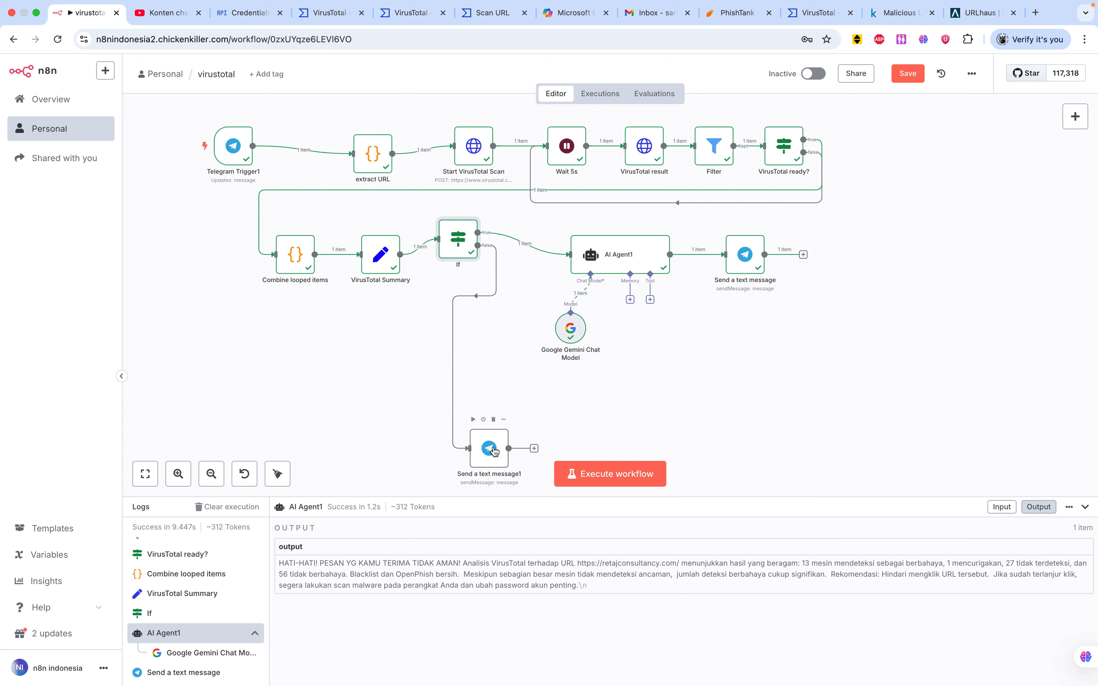
- Switch to Telegram, highlight the checkurl bot's reply to the ruparupa.com message, and switch back to the n8n workflow
{"action": "key", "text": "super+Tab"}
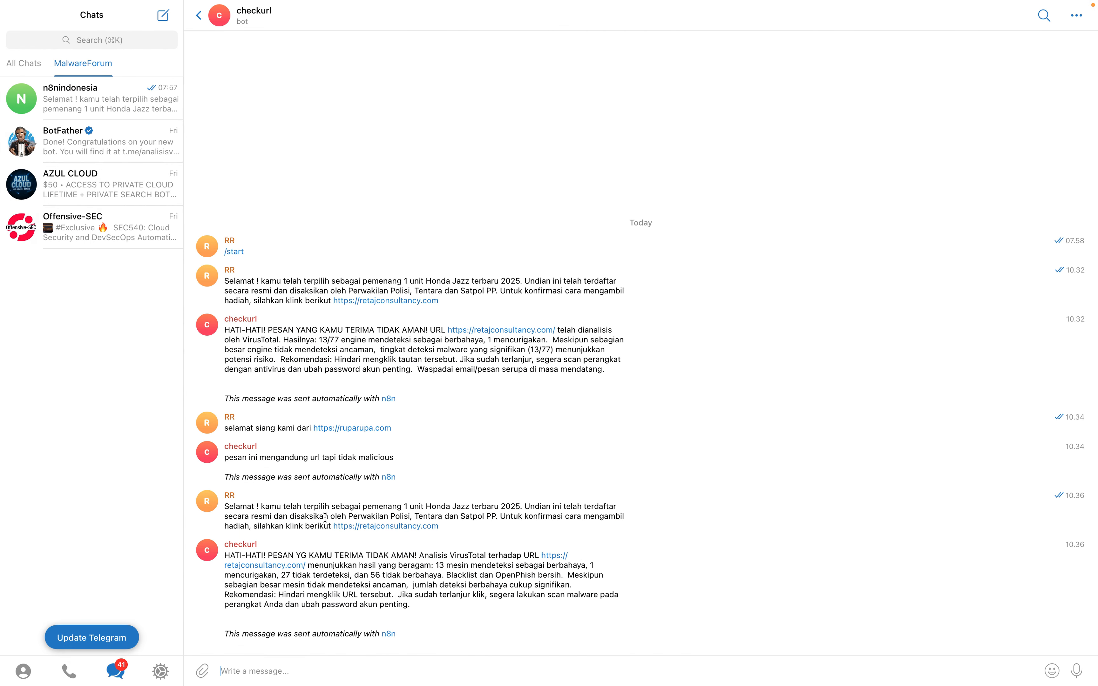
{"action": "triple_click", "coordinate": [308, 458]}
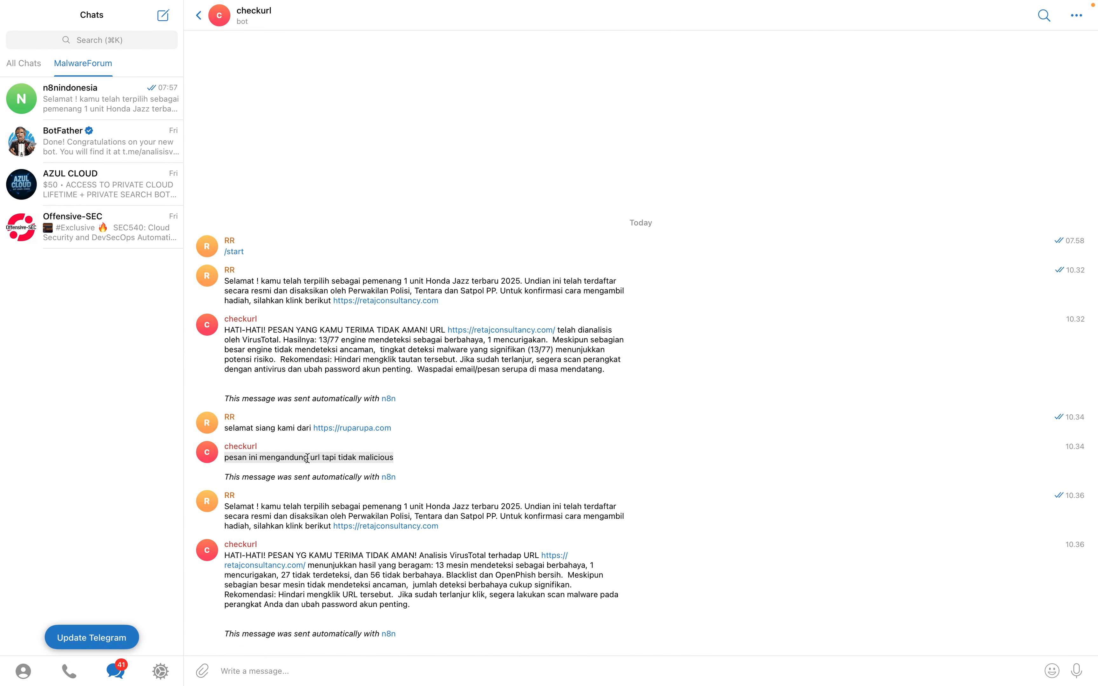
{"action": "double_click", "coordinate": [378, 460]}
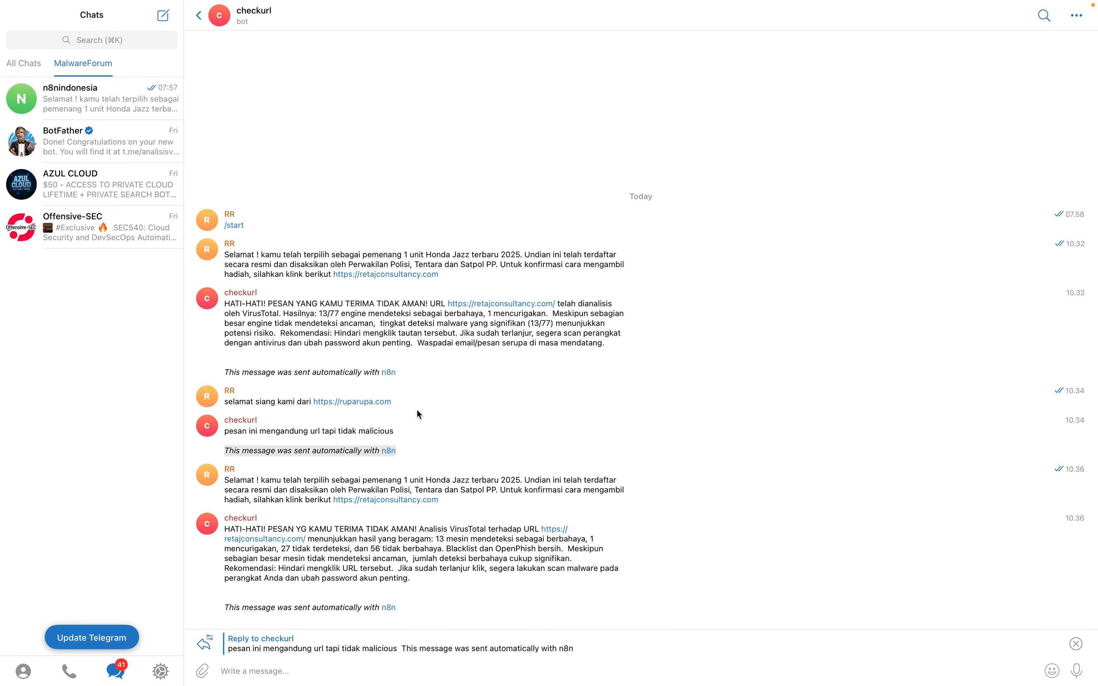
{"action": "key", "text": "super+Tab"}
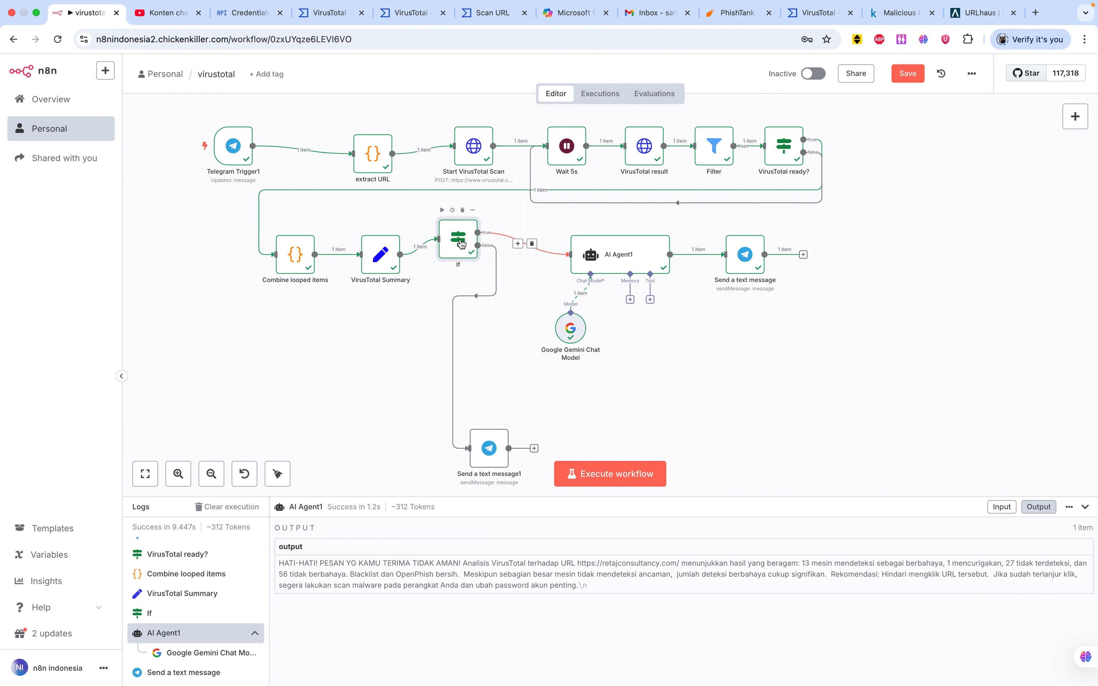
- Open the If node, inspect its True Branch output across to the Url column, and return to the canvas
{"action": "right_click", "coordinate": [463, 245]}
{"action": "left_click", "coordinate": [483, 258]}
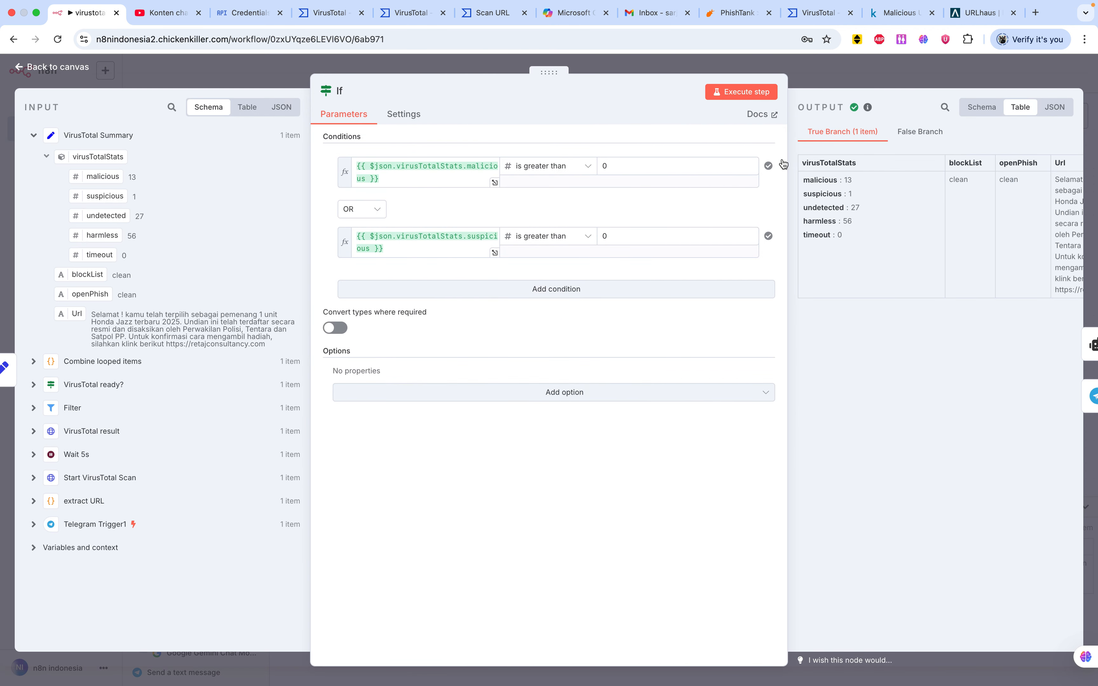
{"action": "scroll", "coordinate": [858, 187], "scroll_direction": "right", "scroll_amount": 4}
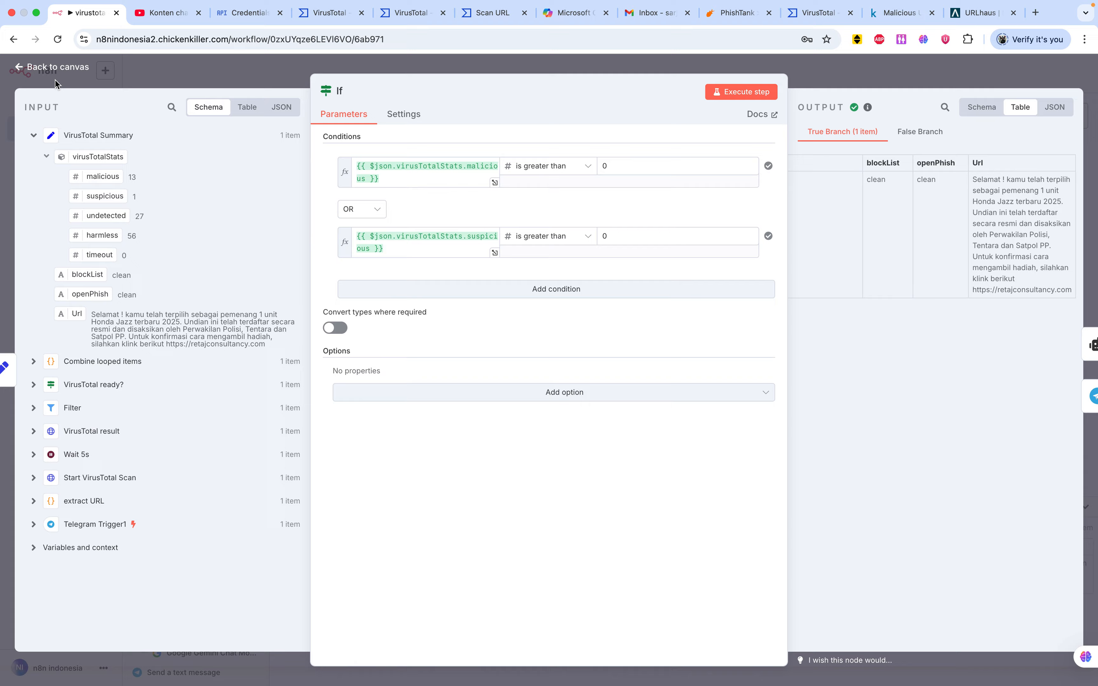
{"action": "left_click", "coordinate": [54, 68]}
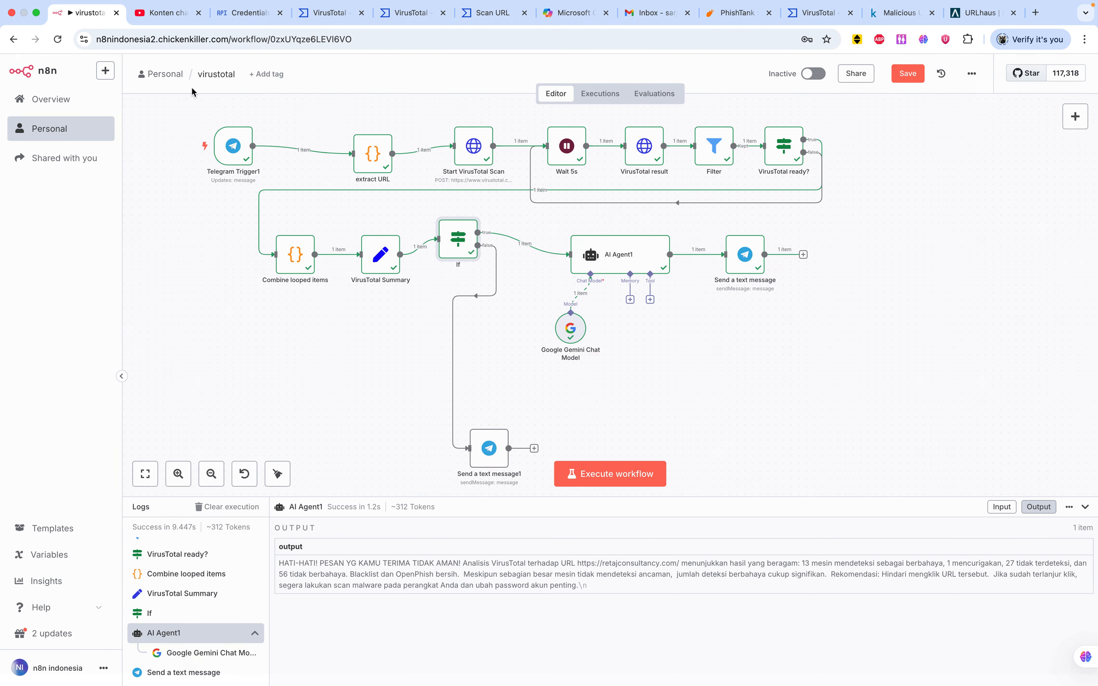
- Open the AI Agent1 node and read the start of its user prompt, including the malicious and suspicious count expressions
{"action": "right_click", "coordinate": [604, 252]}
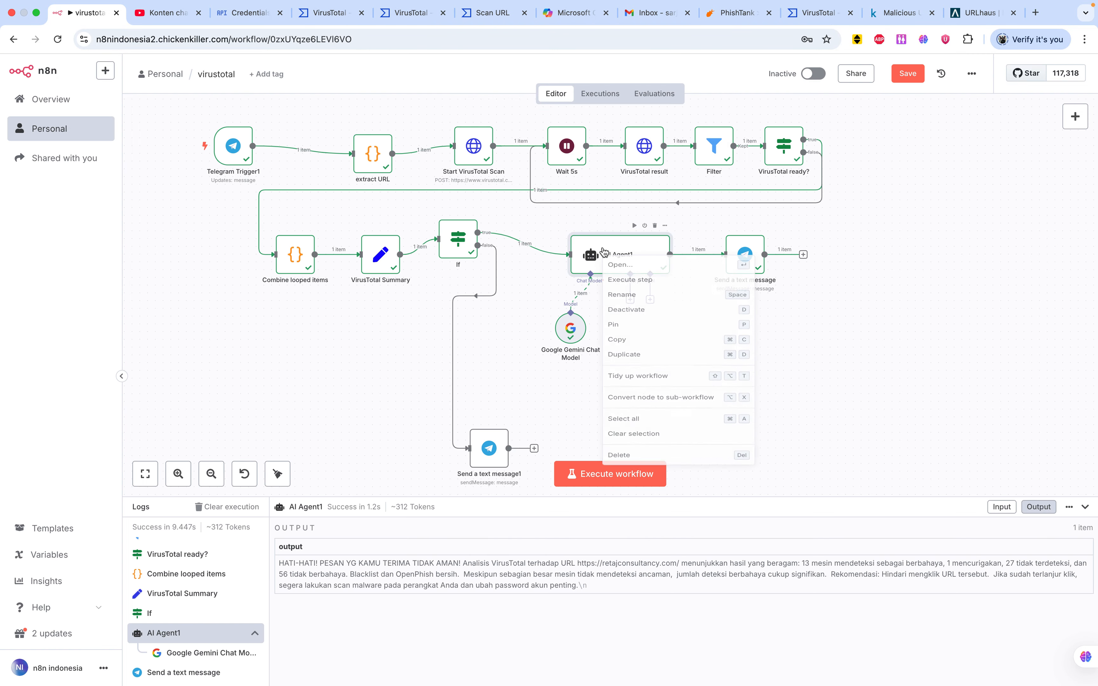
{"action": "left_click", "coordinate": [620, 263]}
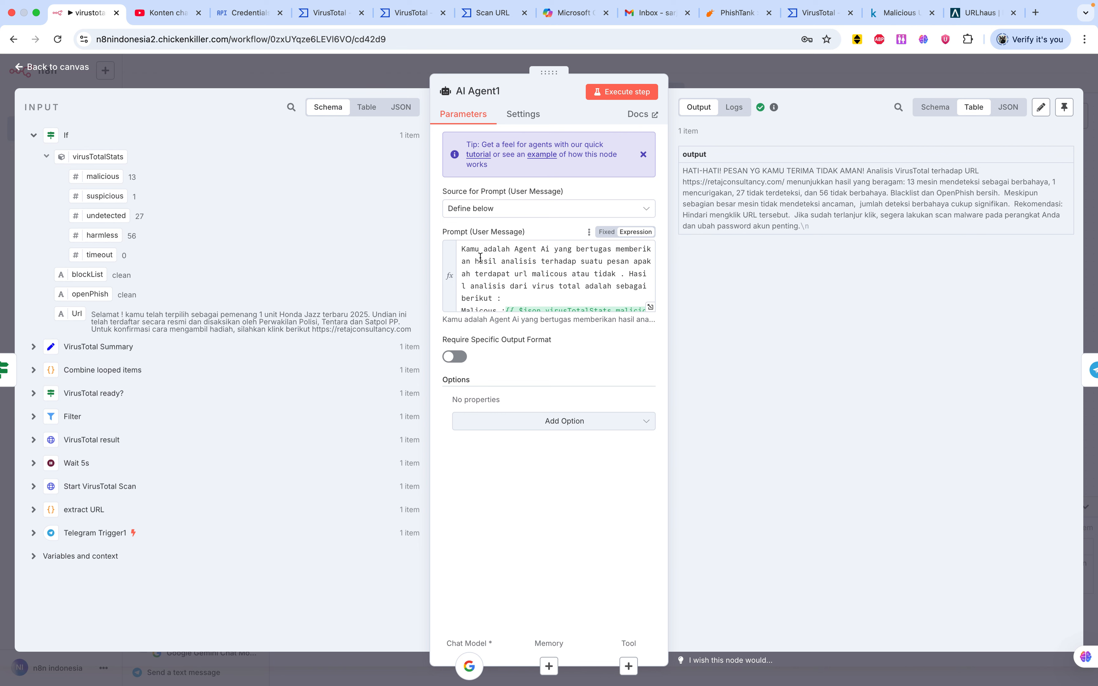
{"action": "scroll", "coordinate": [537, 279], "scroll_direction": "down", "scroll_amount": 1}
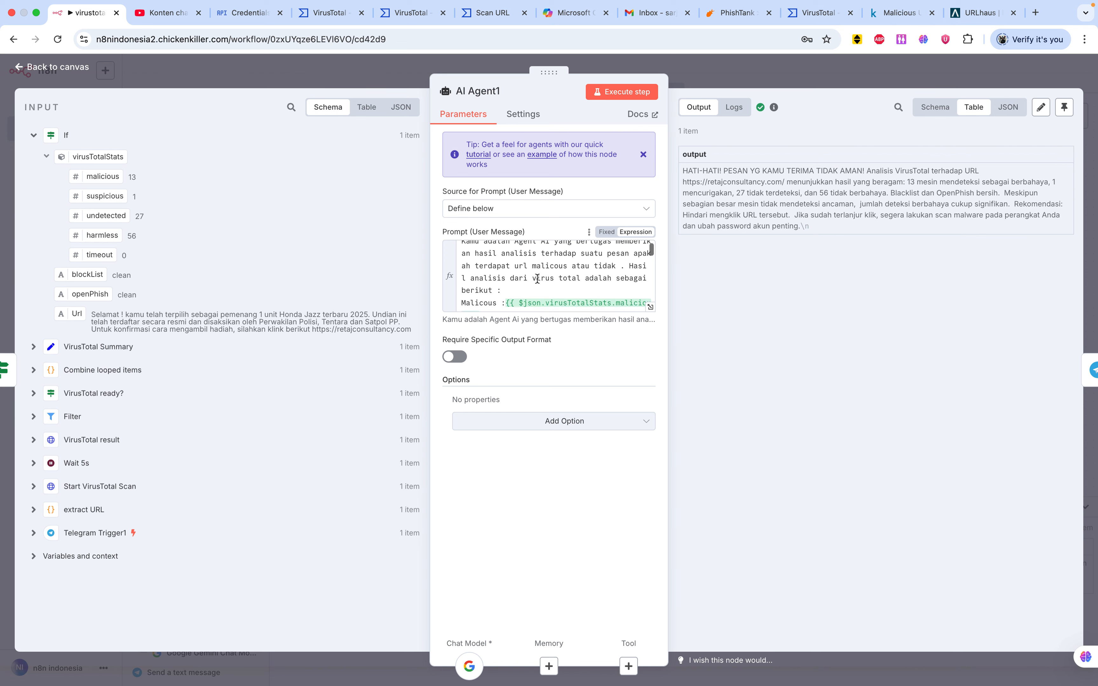
{"action": "scroll", "coordinate": [537, 279], "scroll_direction": "up", "scroll_amount": 1}
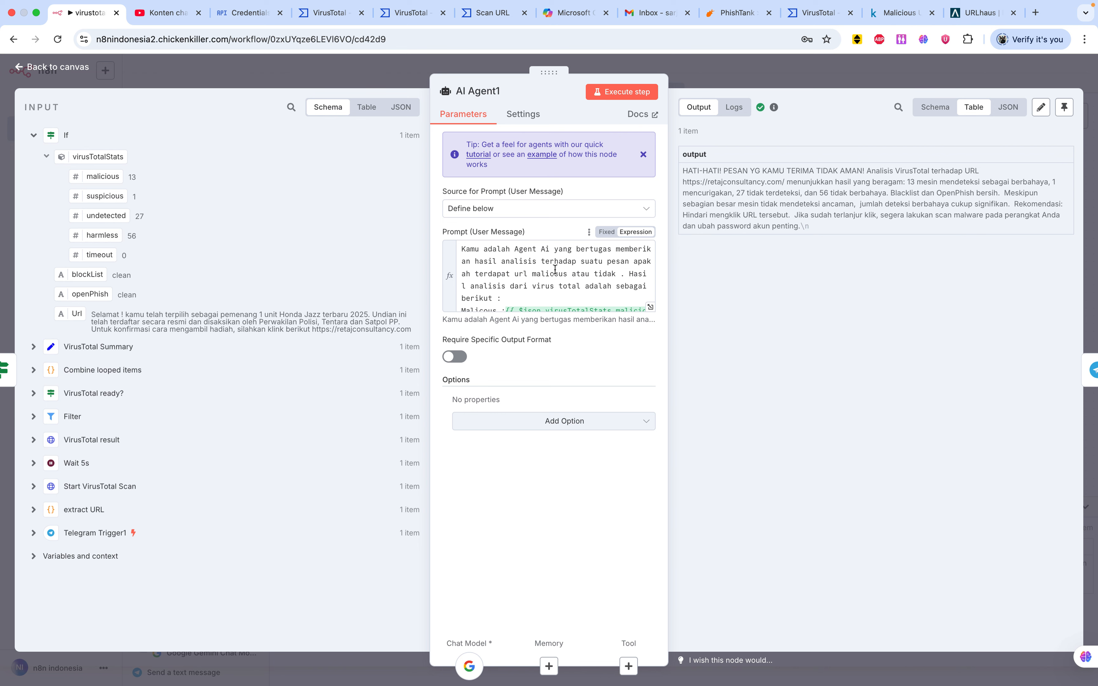
{"action": "scroll", "coordinate": [560, 269], "scroll_direction": "down", "scroll_amount": 1}
{"action": "scroll", "coordinate": [549, 273], "scroll_direction": "up", "scroll_amount": 1}
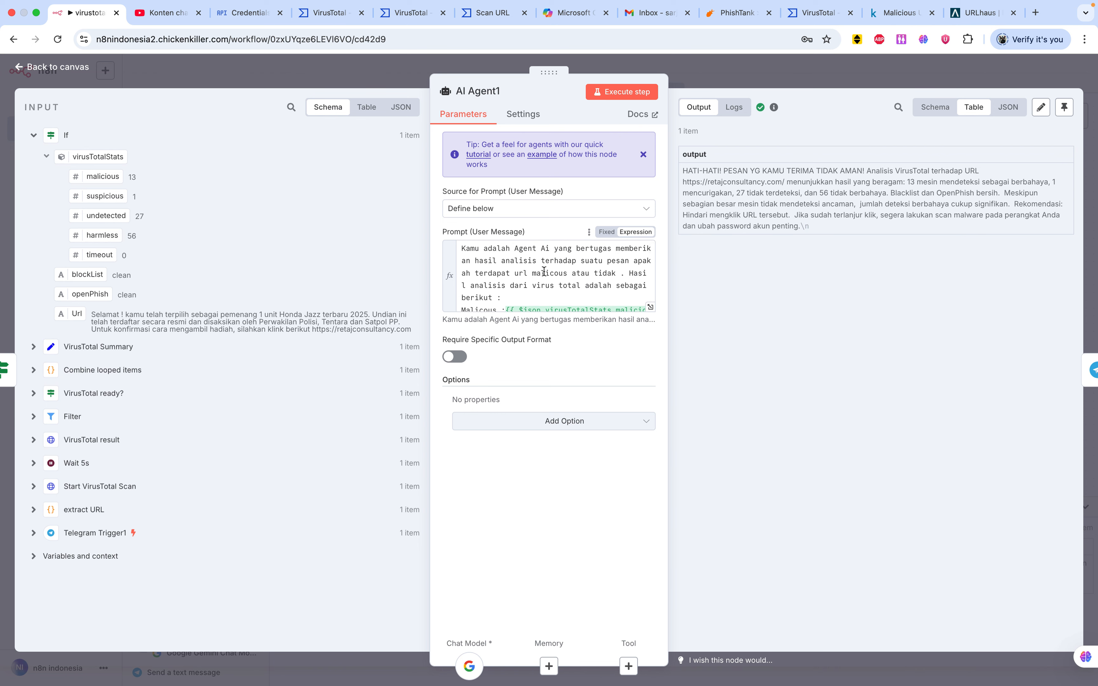
{"action": "scroll", "coordinate": [569, 276], "scroll_direction": "down", "scroll_amount": 1}
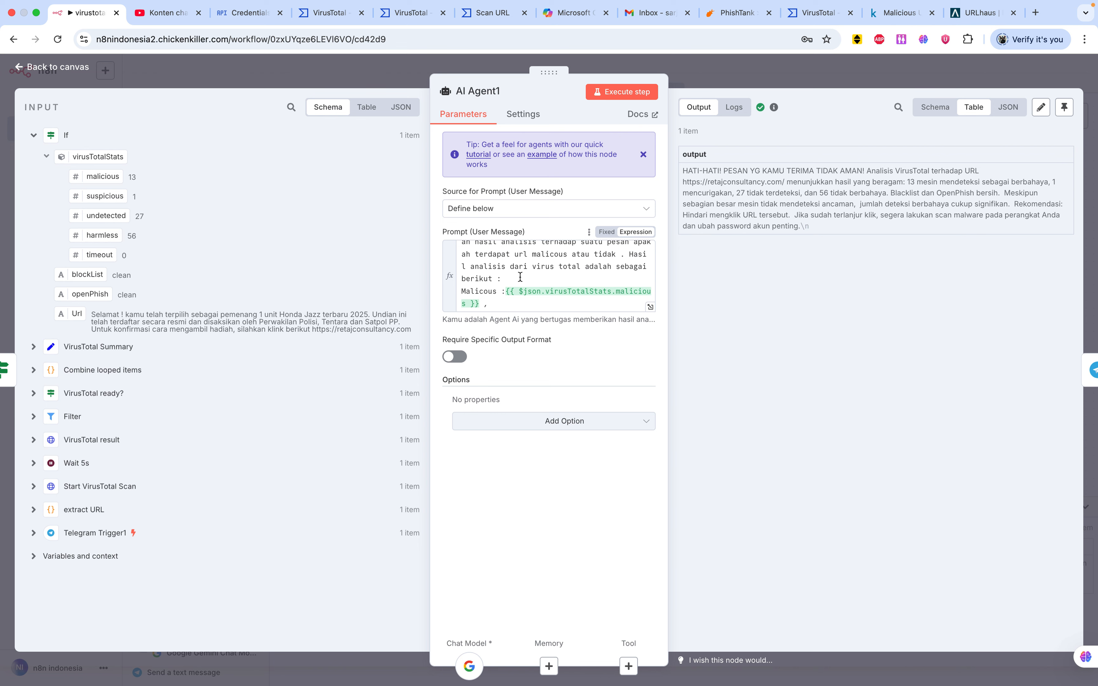
{"action": "scroll", "coordinate": [520, 277], "scroll_direction": "down", "scroll_amount": 1}
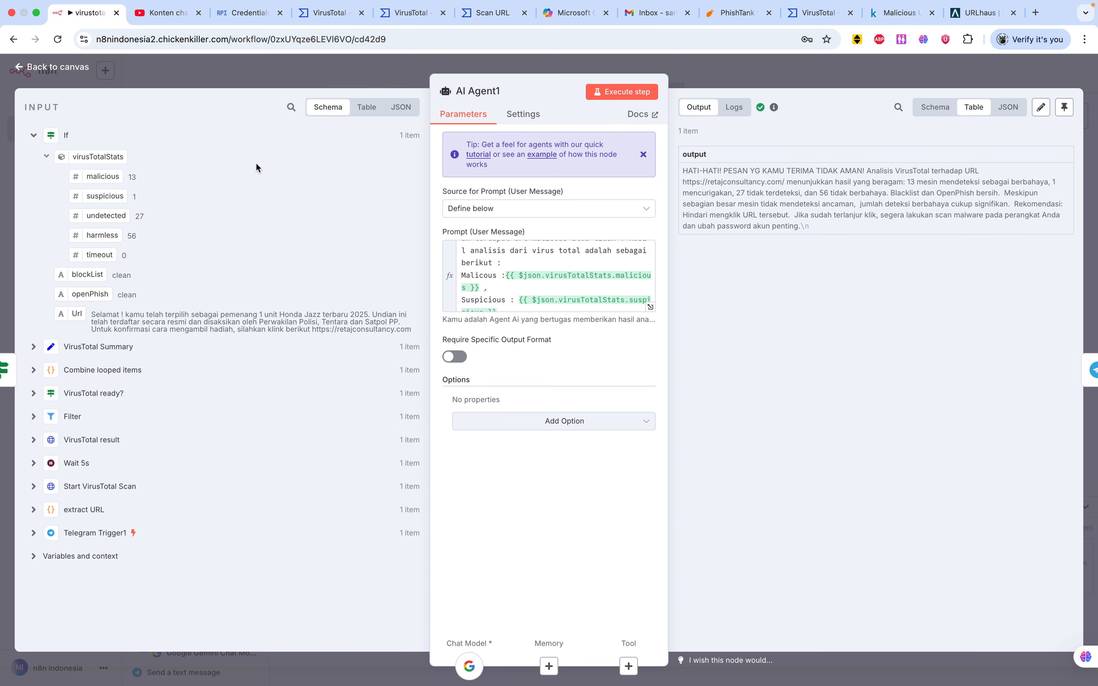
{"action": "mouse_move", "coordinate": [536, 273]}
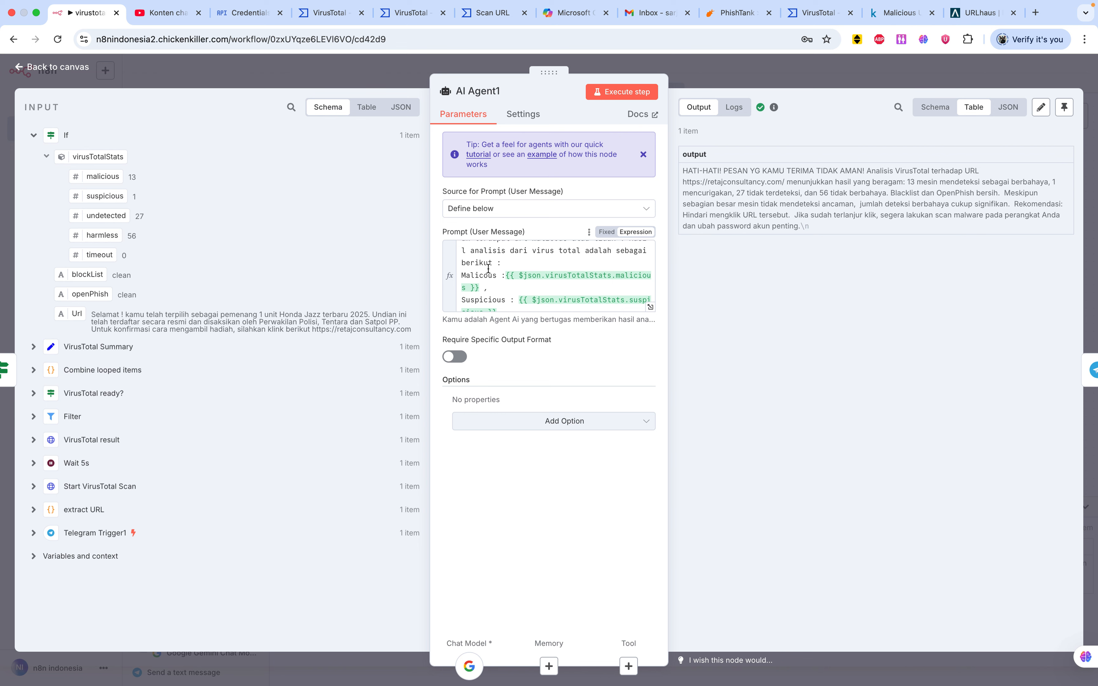
- Read the rest of the AI Agent1 prompt, from the remaining scan values to the summary, URL, opening warning and word-limit instructions
{"action": "scroll", "coordinate": [549, 277], "scroll_direction": "down", "scroll_amount": 1}
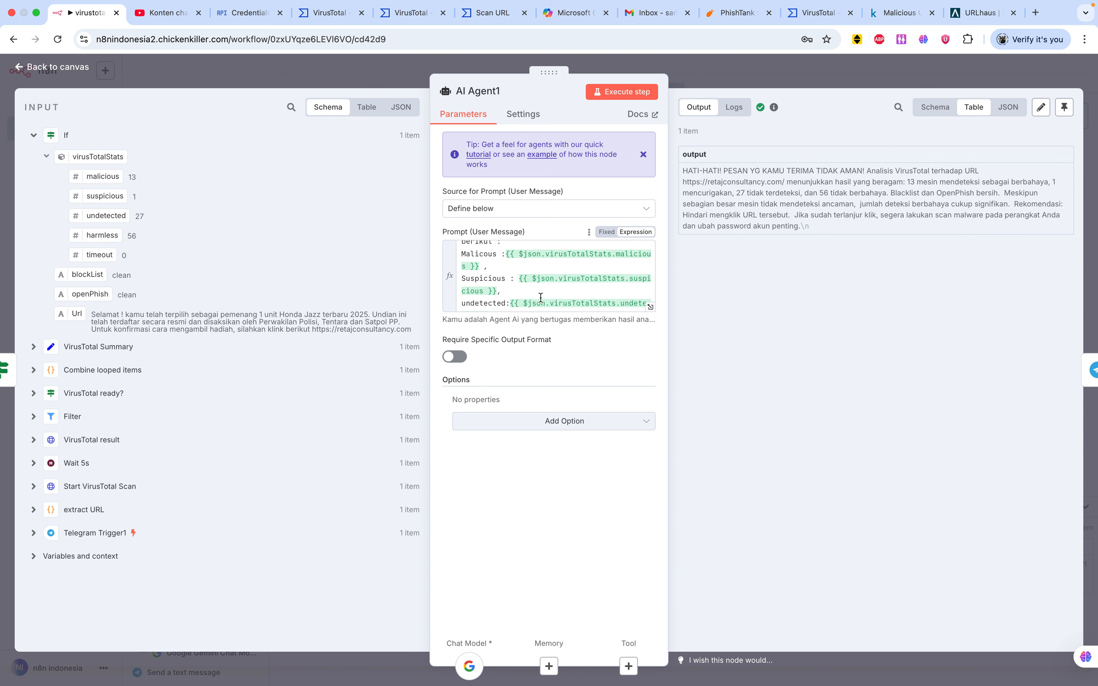
{"action": "scroll", "coordinate": [499, 273], "scroll_direction": "down", "scroll_amount": 1}
{"action": "scroll", "coordinate": [502, 289], "scroll_direction": "down", "scroll_amount": 2}
{"action": "scroll", "coordinate": [501, 288], "scroll_direction": "down", "scroll_amount": 3}
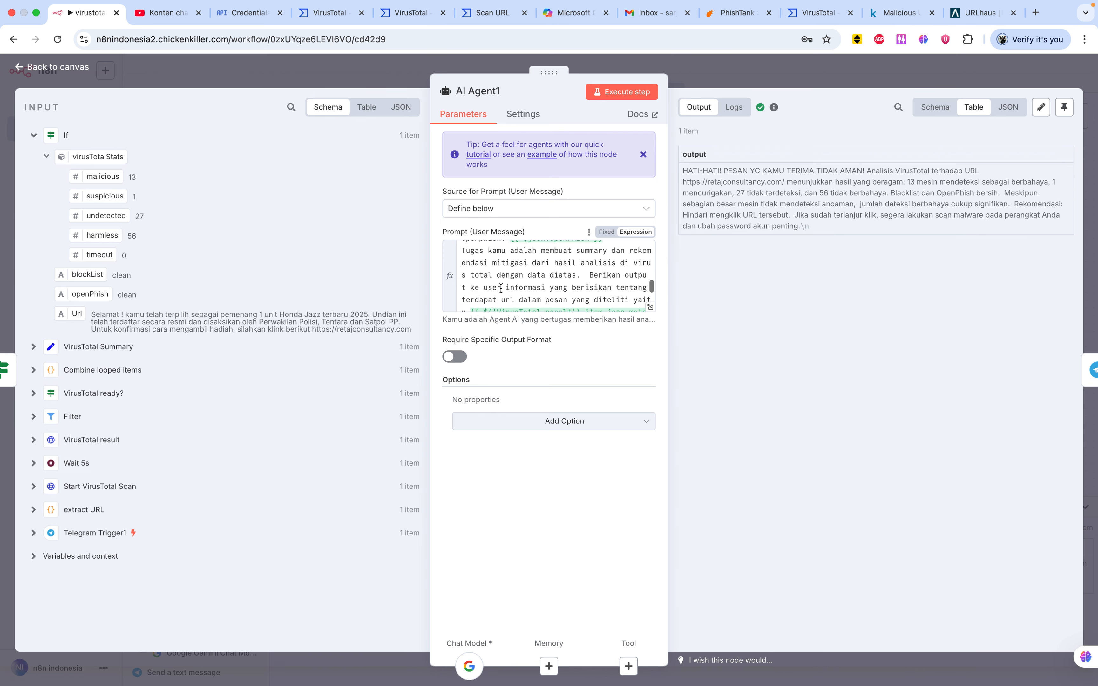
{"action": "scroll", "coordinate": [499, 251], "scroll_direction": "up", "scroll_amount": 3}
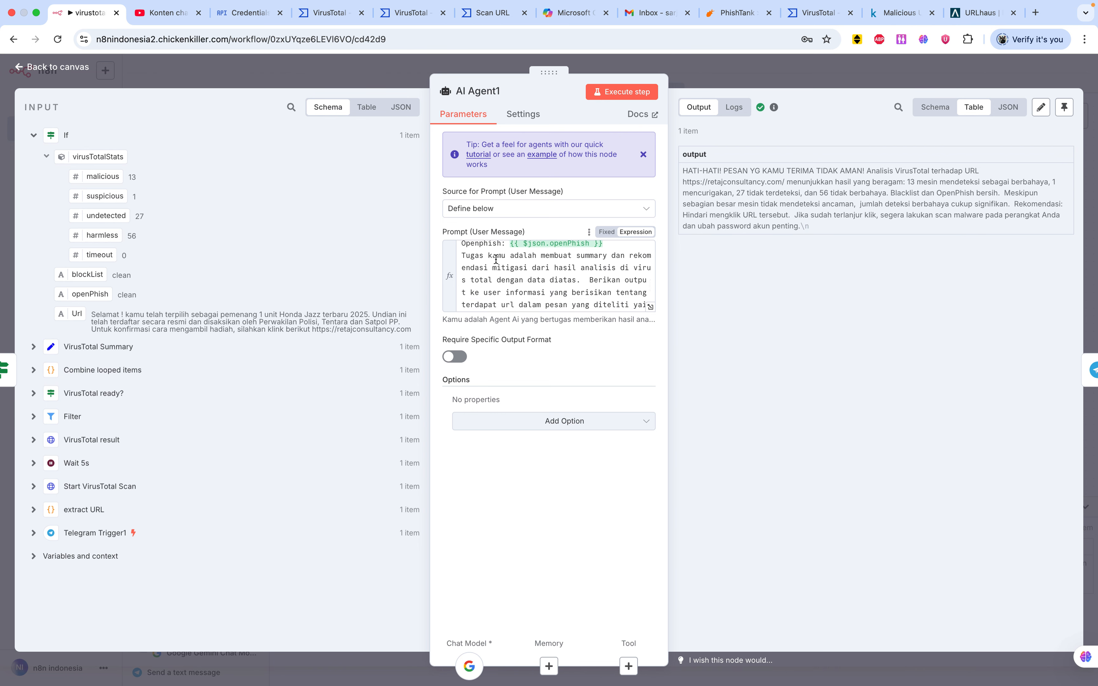
{"action": "scroll", "coordinate": [522, 268], "scroll_direction": "down", "scroll_amount": 1}
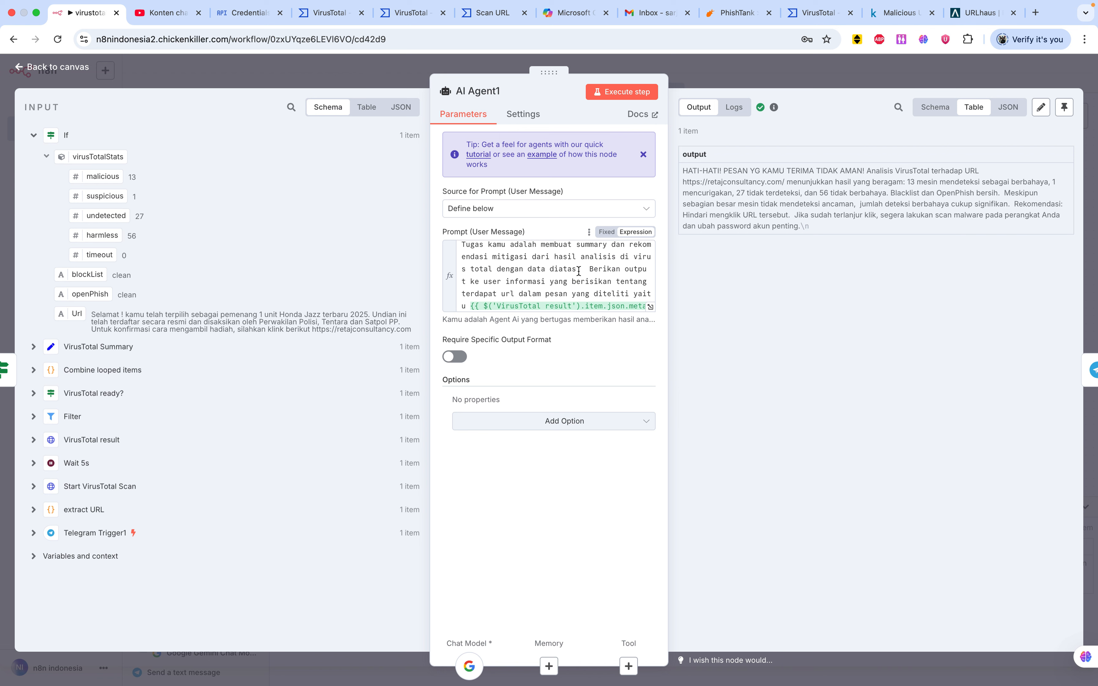
{"action": "scroll", "coordinate": [579, 271], "scroll_direction": "down", "scroll_amount": 2}
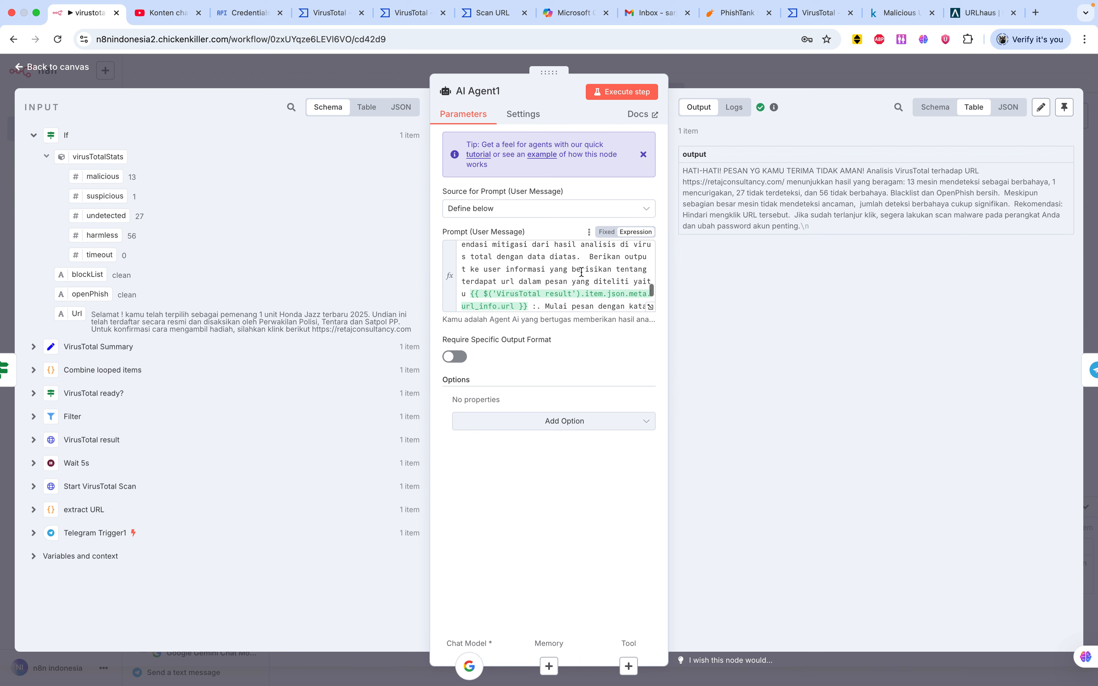
{"action": "scroll", "coordinate": [548, 274], "scroll_direction": "down", "scroll_amount": 1}
{"action": "scroll", "coordinate": [548, 275], "scroll_direction": "down", "scroll_amount": 6}
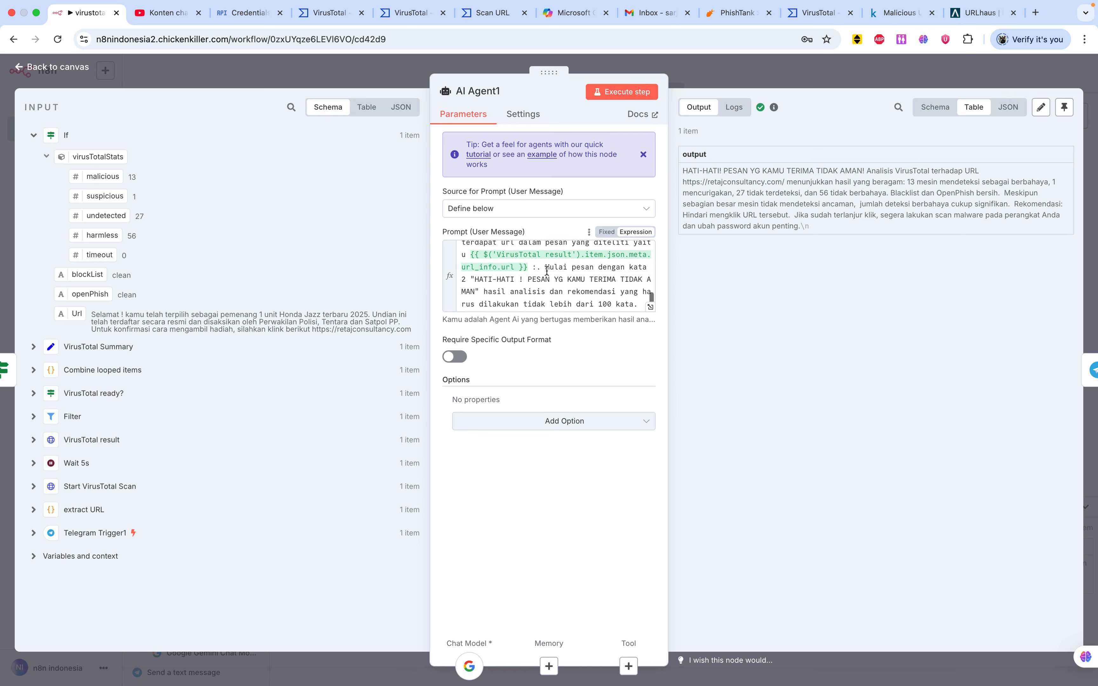
{"action": "left_click", "coordinate": [549, 272]}
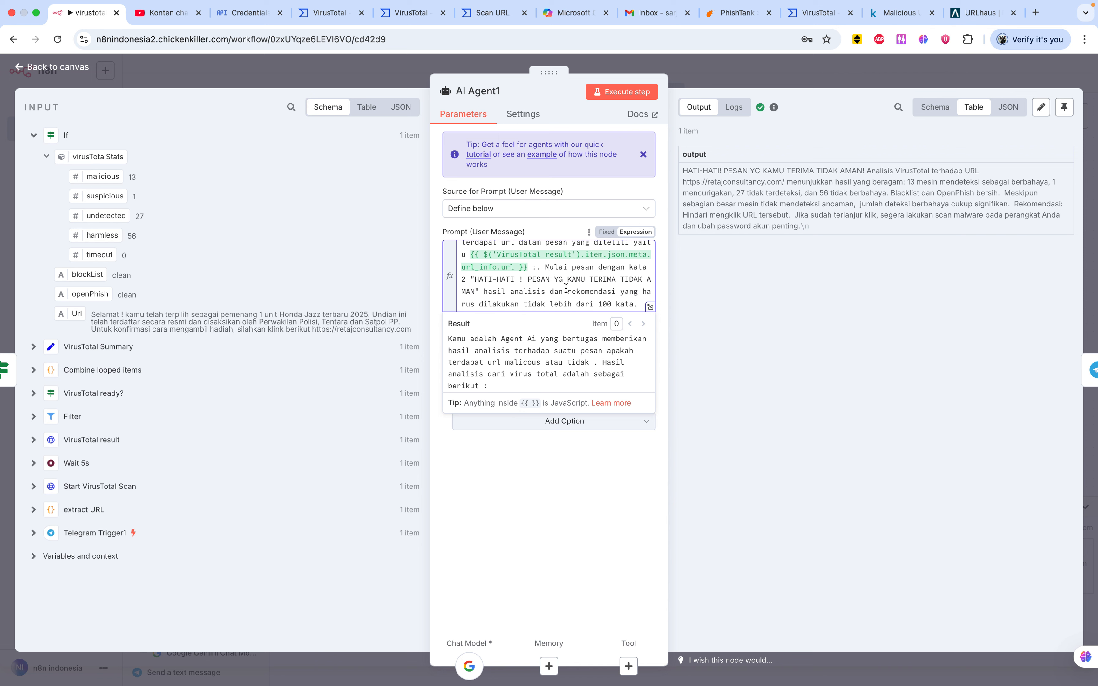
{"action": "scroll", "coordinate": [567, 288], "scroll_direction": "down", "scroll_amount": 1}
{"action": "left_click", "coordinate": [742, 310]}
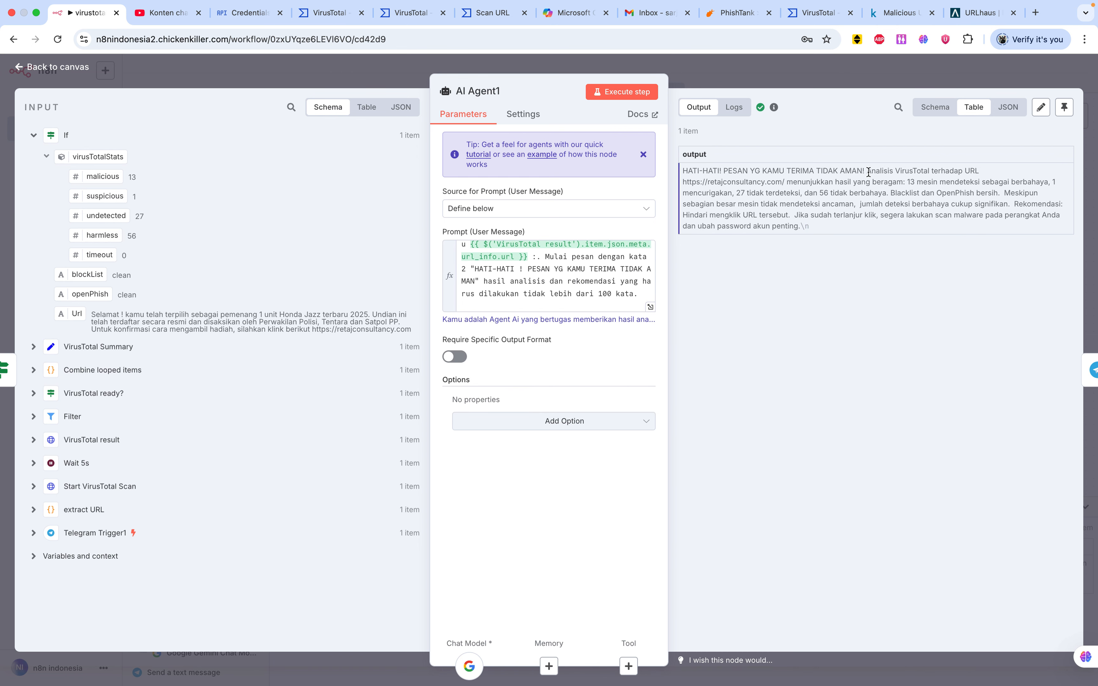
- Highlight the analysis, detection count, recommendation and password advice in the AI Agent1 output one by one, and return to the canvas
{"action": "left_click_drag", "start_coordinate": [867, 172], "coordinate": [880, 225]}
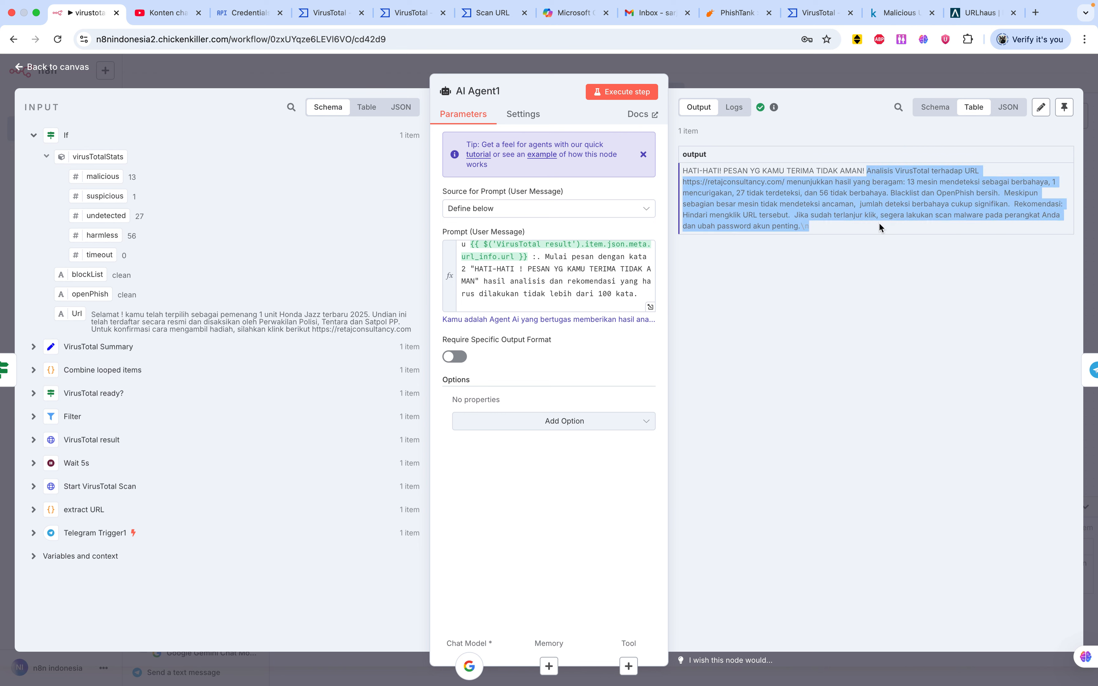
{"action": "left_click", "coordinate": [812, 194]}
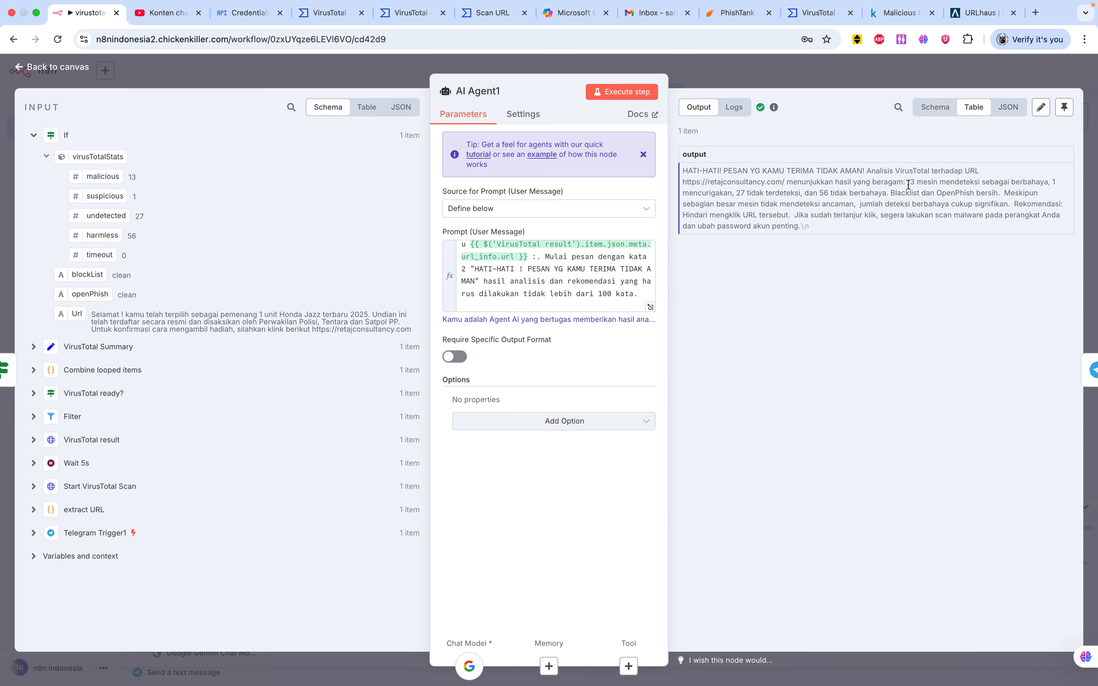
{"action": "left_click_drag", "start_coordinate": [907, 182], "coordinate": [976, 186]}
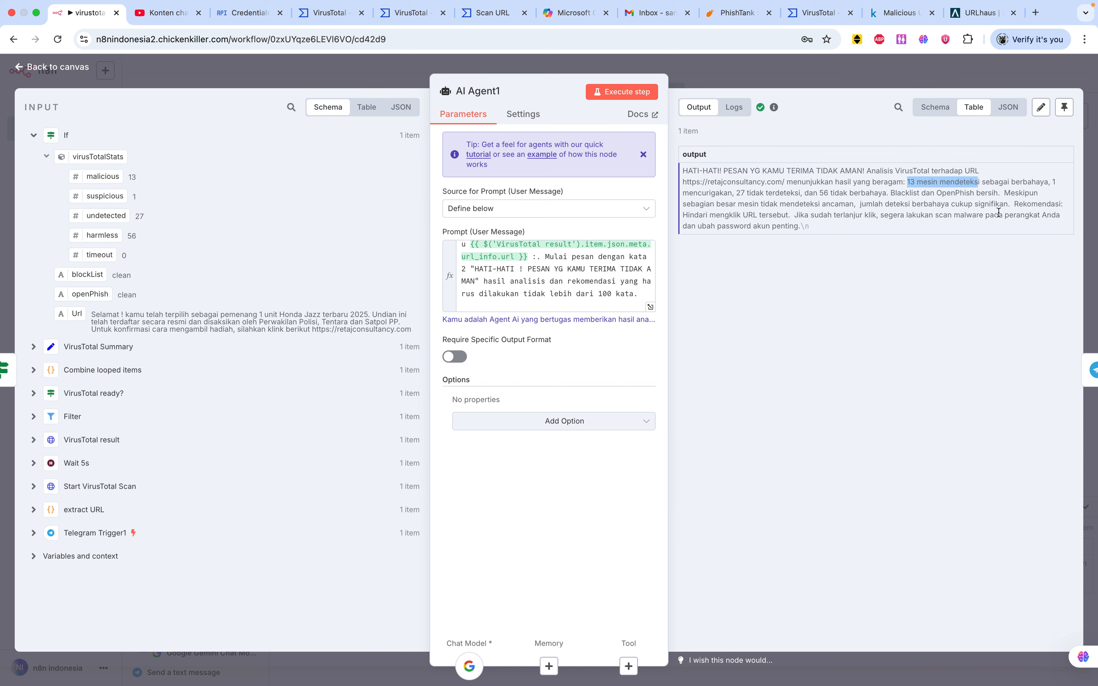
{"action": "left_click", "coordinate": [1011, 207]}
{"action": "left_click_drag", "start_coordinate": [1014, 205], "coordinate": [788, 217]}
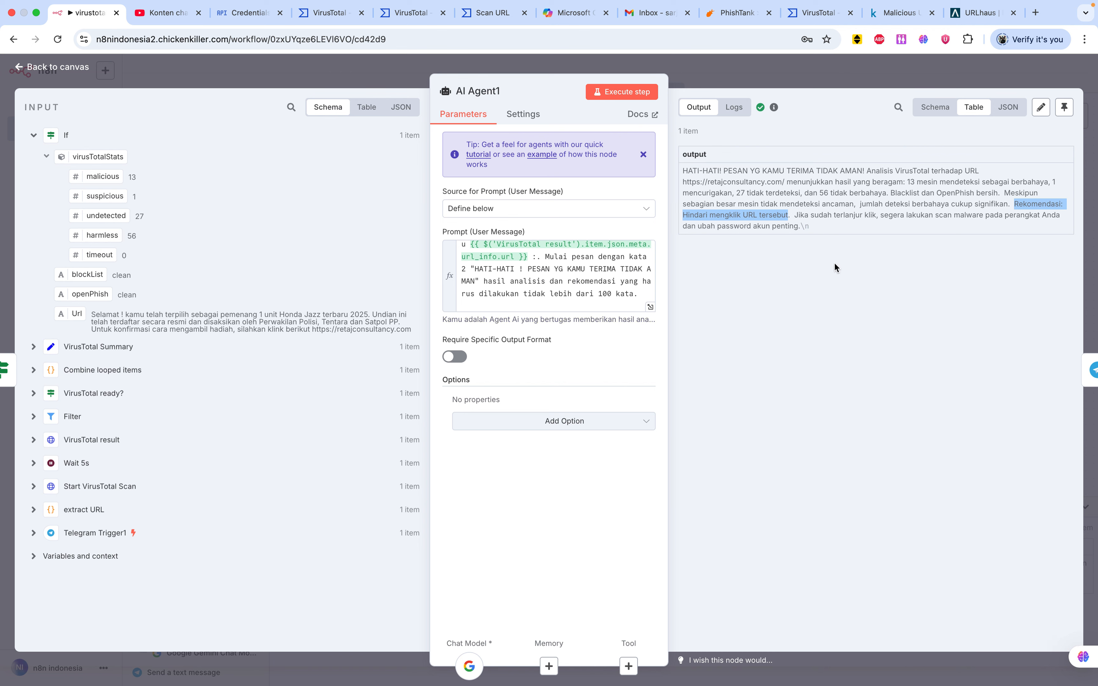
{"action": "left_click", "coordinate": [850, 206]}
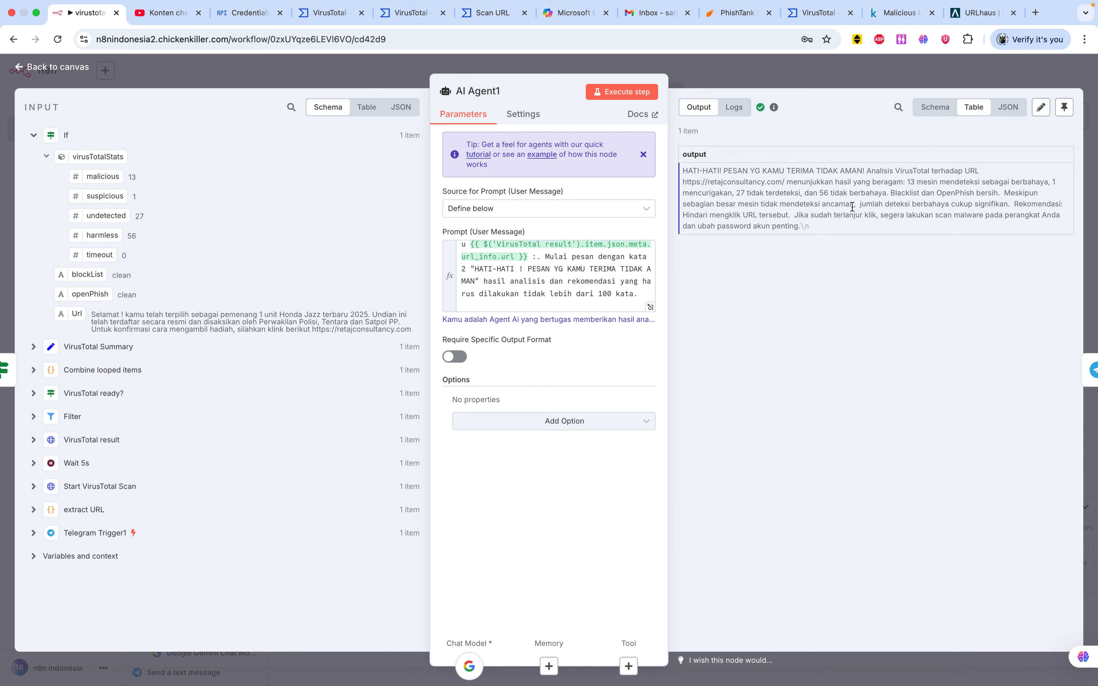
{"action": "left_click_drag", "start_coordinate": [795, 215], "coordinate": [816, 233]}
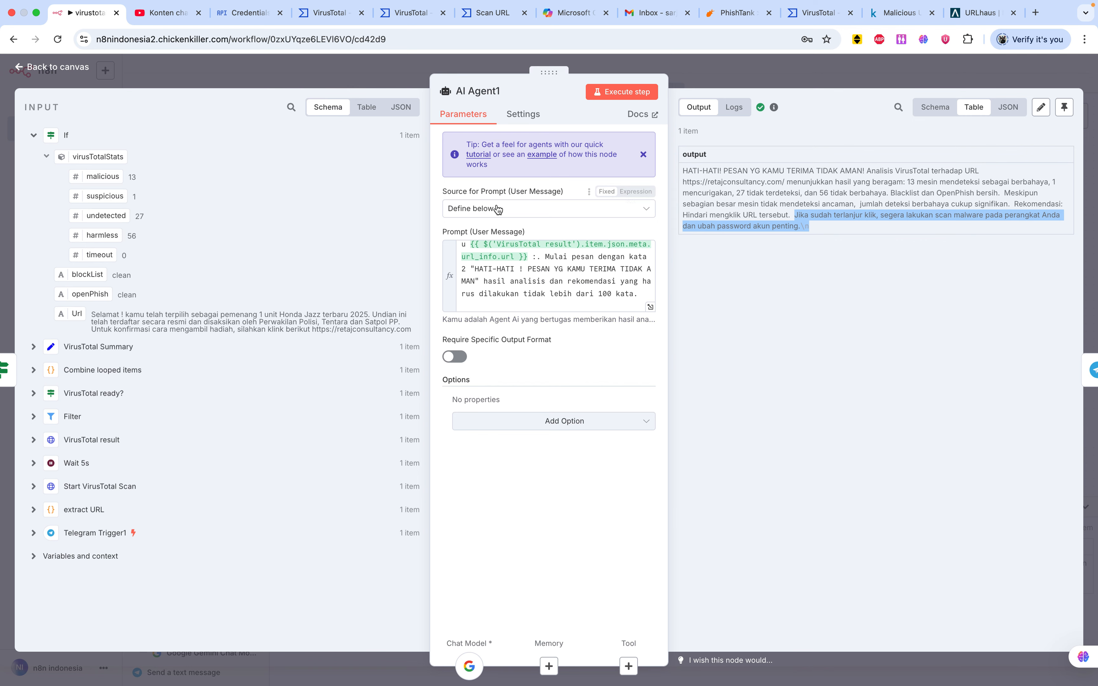
{"action": "left_click", "coordinate": [726, 225]}
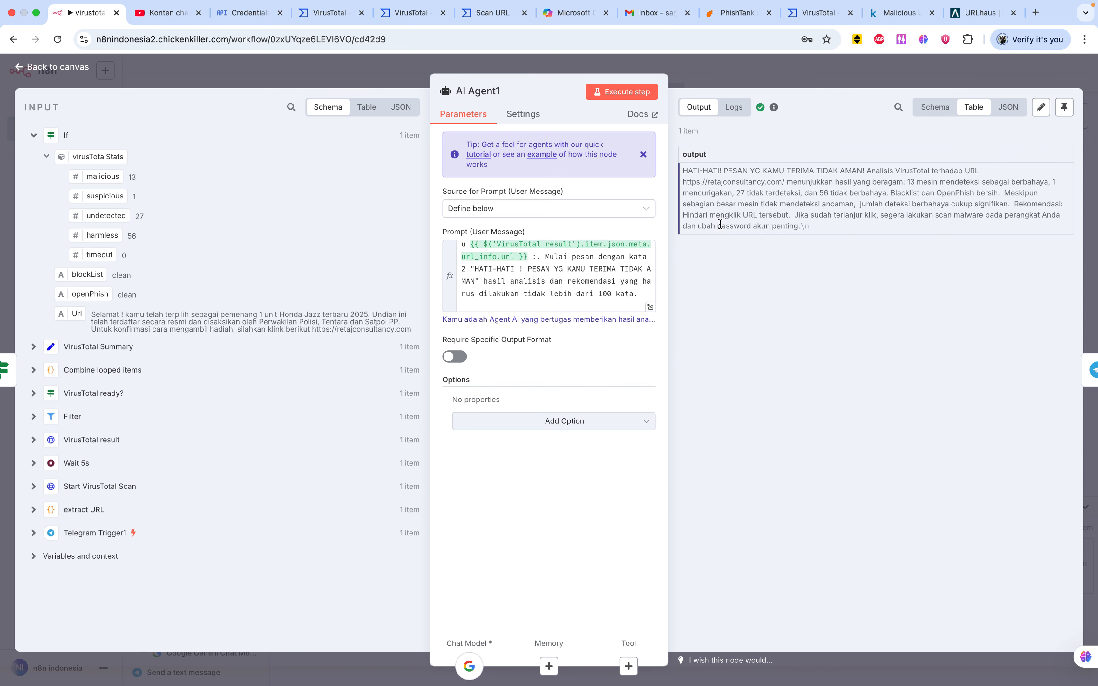
{"action": "left_click_drag", "start_coordinate": [722, 226], "coordinate": [798, 226]}
{"action": "left_click", "coordinate": [75, 69]}
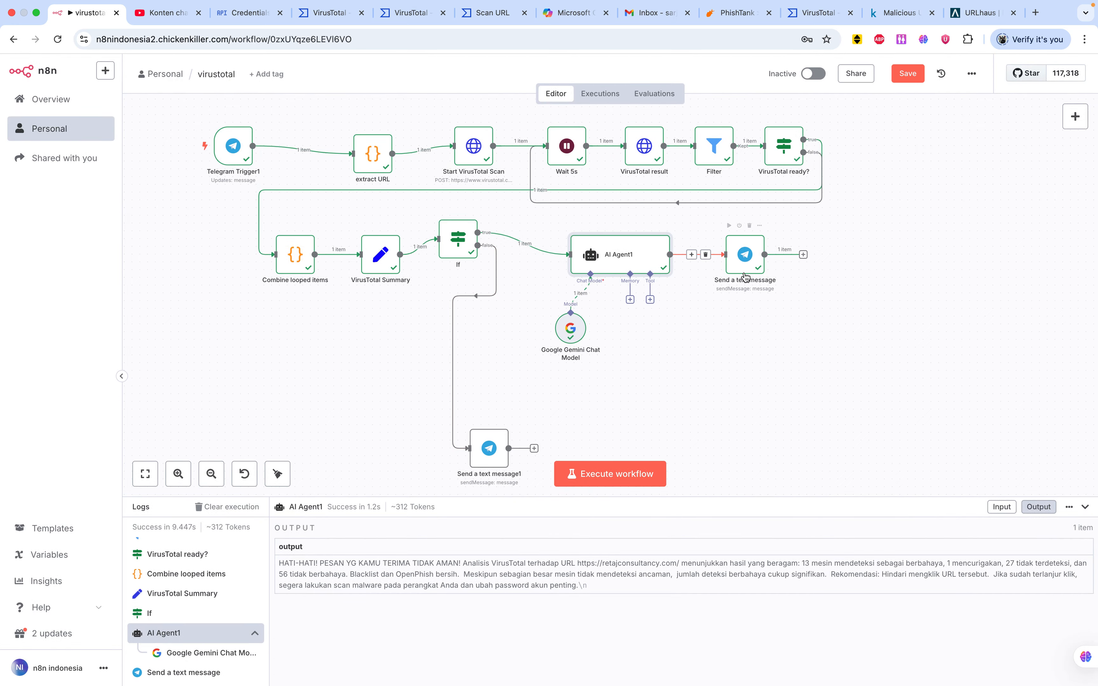
- Switch to Telegram and review the checkurl bot's latest warning about the retajconsultancy.com message
{"action": "key", "text": "super+Tab"}
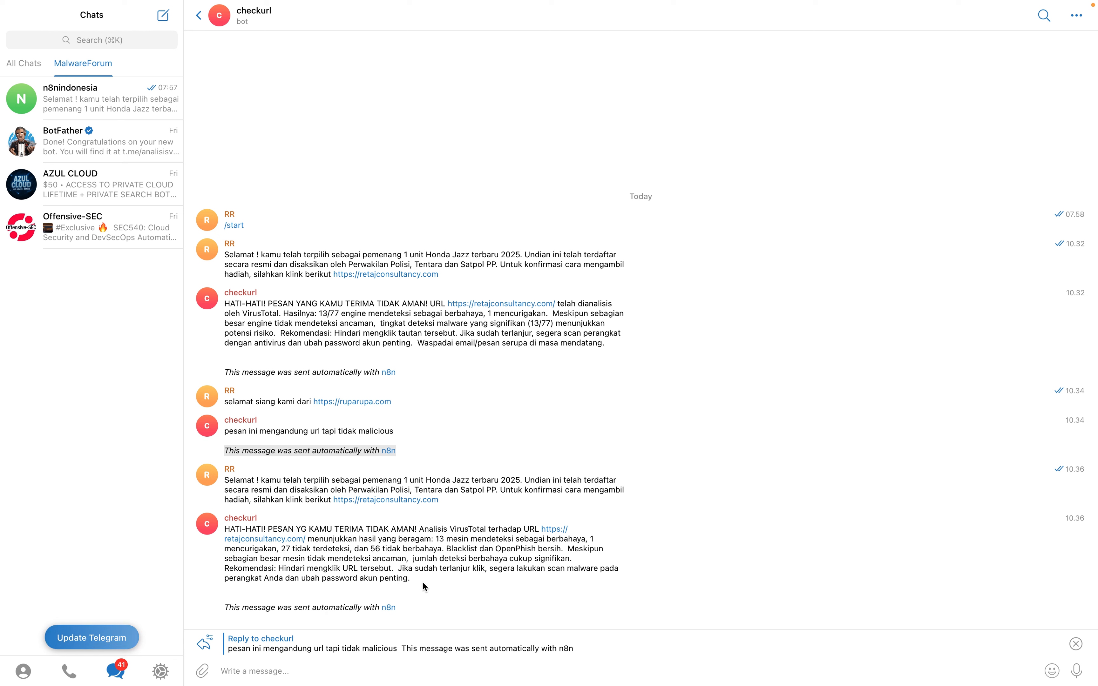
{"action": "triple_click", "coordinate": [435, 559]}
{"action": "left_click", "coordinate": [439, 574]}
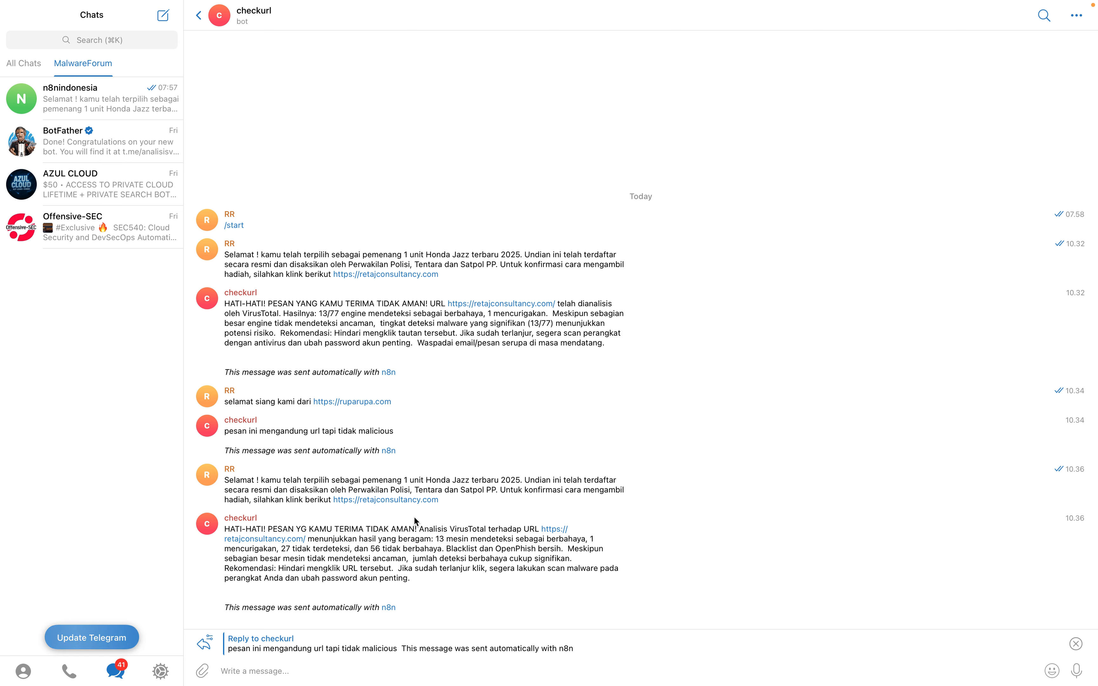
- Switch back to the n8n workflow in Chrome and look over the loop and If branches on the canvas
{"action": "key", "text": "super+Tab"}
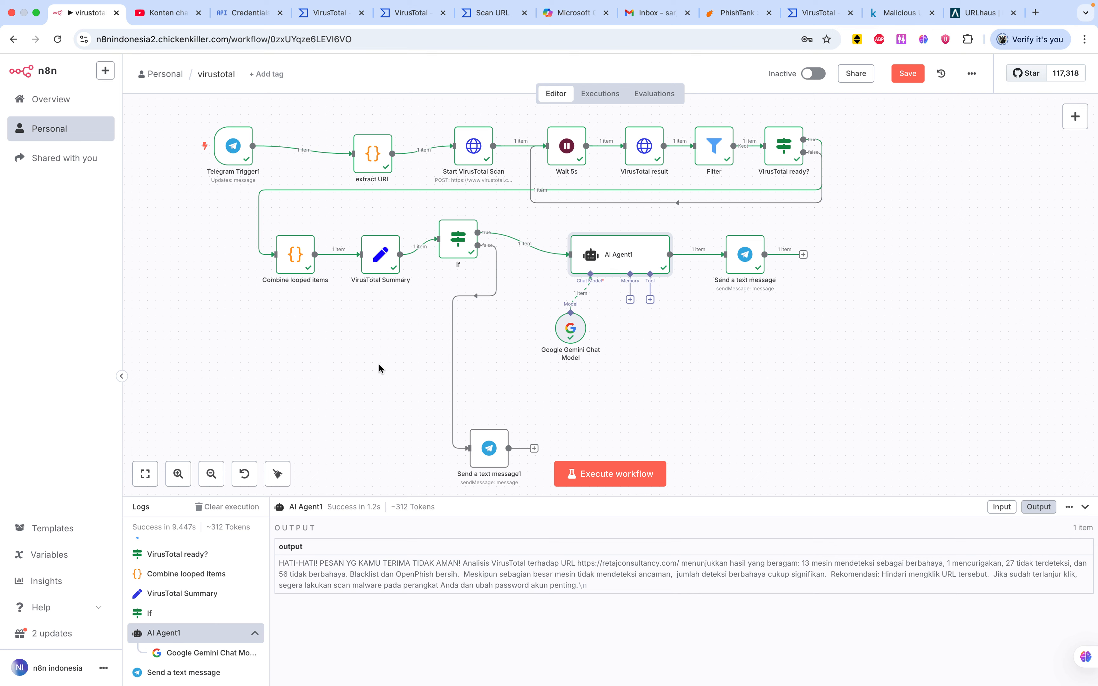
{"action": "scroll", "coordinate": [407, 348], "scroll_direction": "up", "scroll_amount": 1}
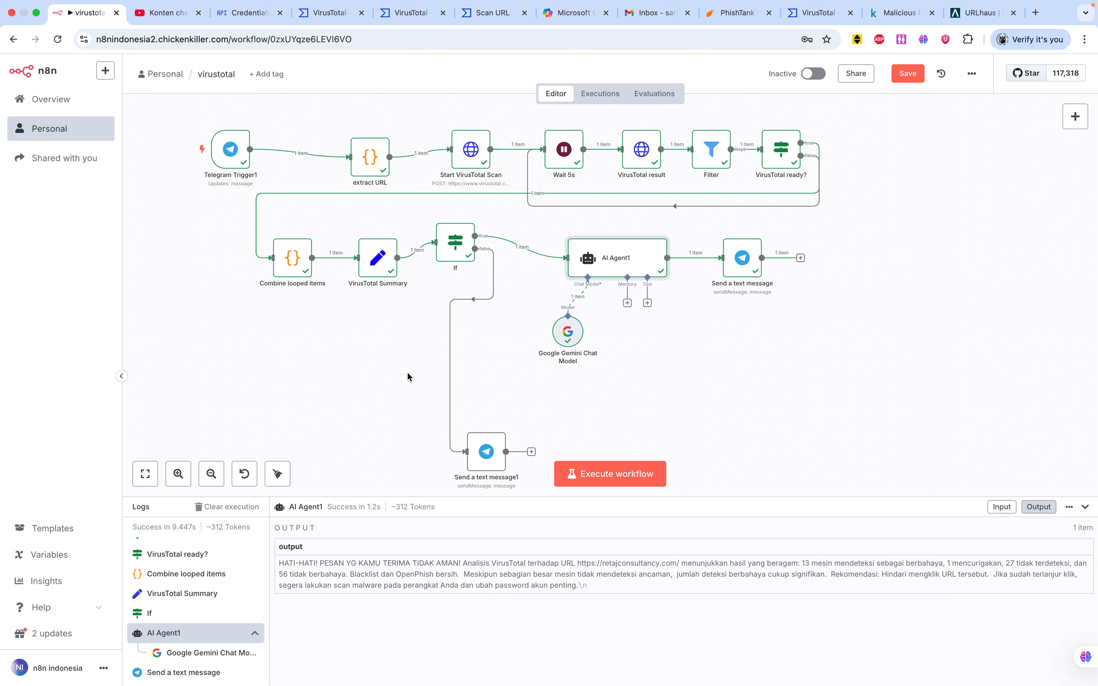
{"action": "scroll", "coordinate": [407, 376], "scroll_direction": "up", "scroll_amount": 1}
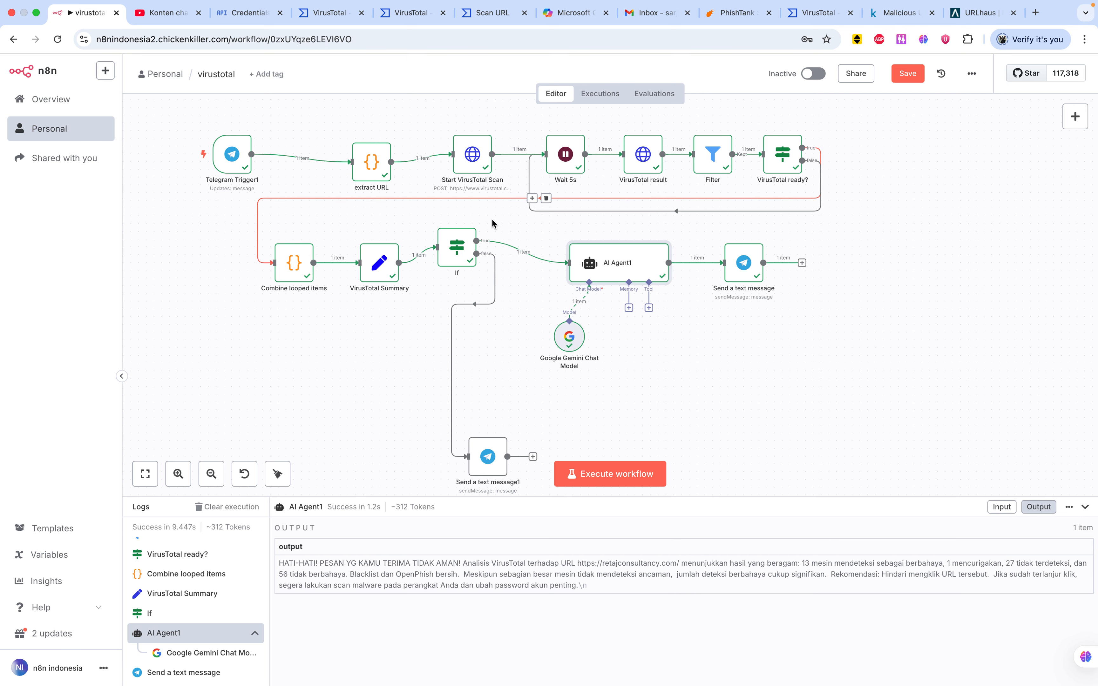
{"action": "mouse_move", "coordinate": [501, 196]}
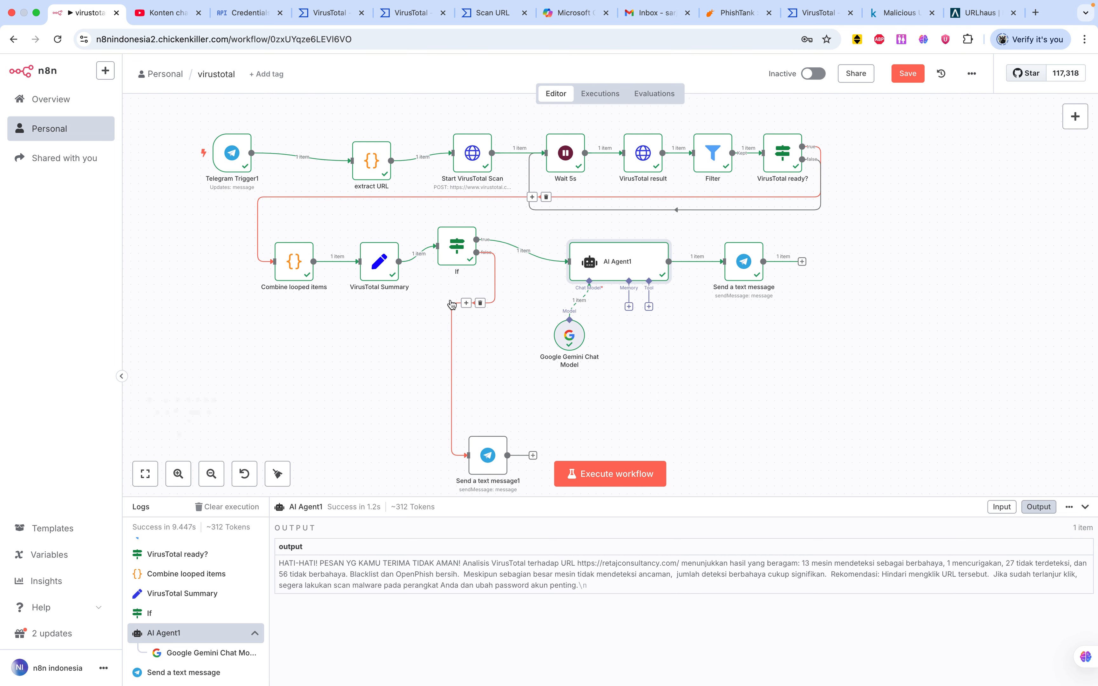
{"action": "scroll", "coordinate": [449, 299], "scroll_direction": "down", "scroll_amount": 1}
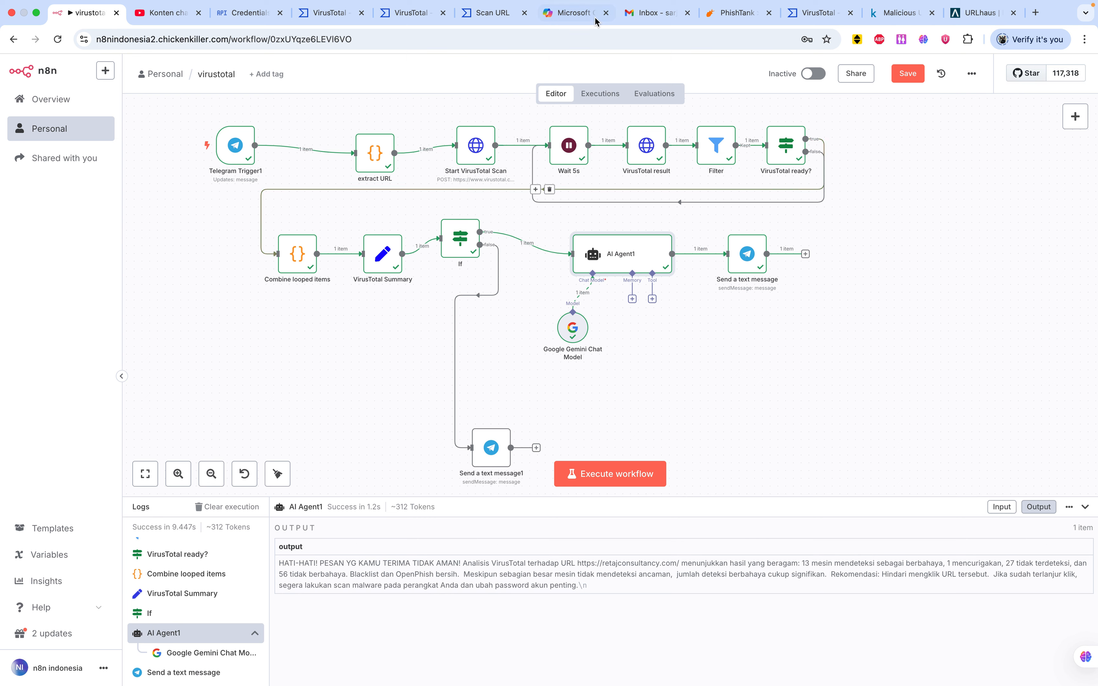
- Switch to the Microsoft Copilot chat and ask "phising itu apa seh ?"
{"action": "left_click", "coordinate": [573, 13]}
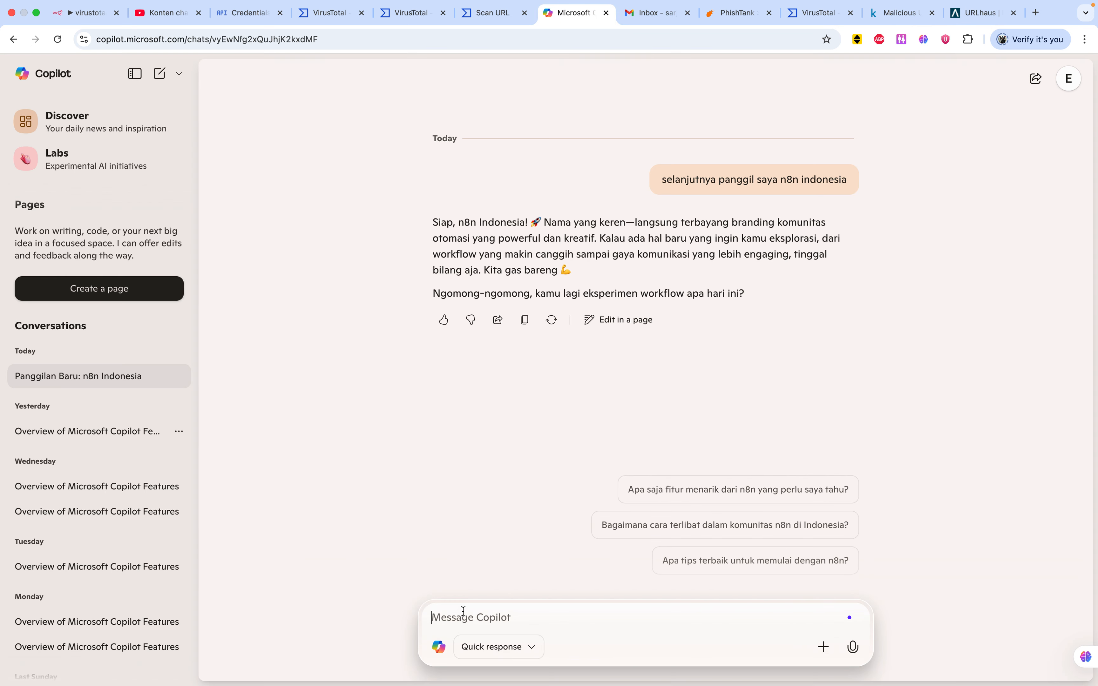
{"action": "type", "text": "phisng"}
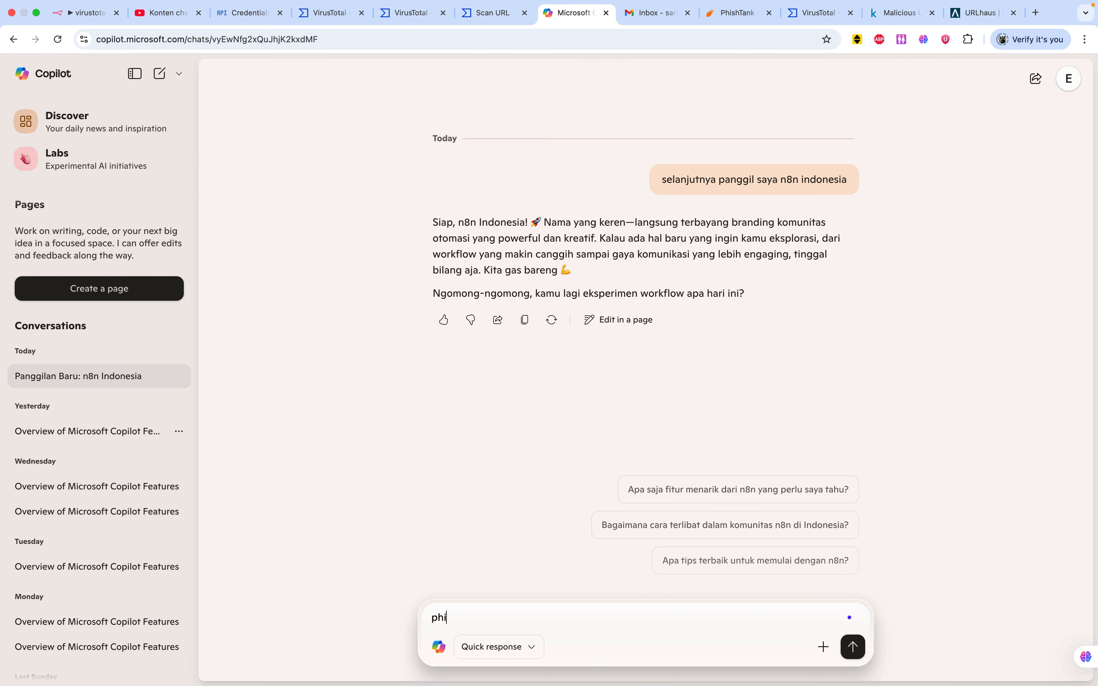
{"action": "key", "text": "BackSpace"}
{"action": "key", "text": "BackSpace"}
{"action": "type", "text": "ing itu apa sih"}
{"action": "key", "text": "Return"}
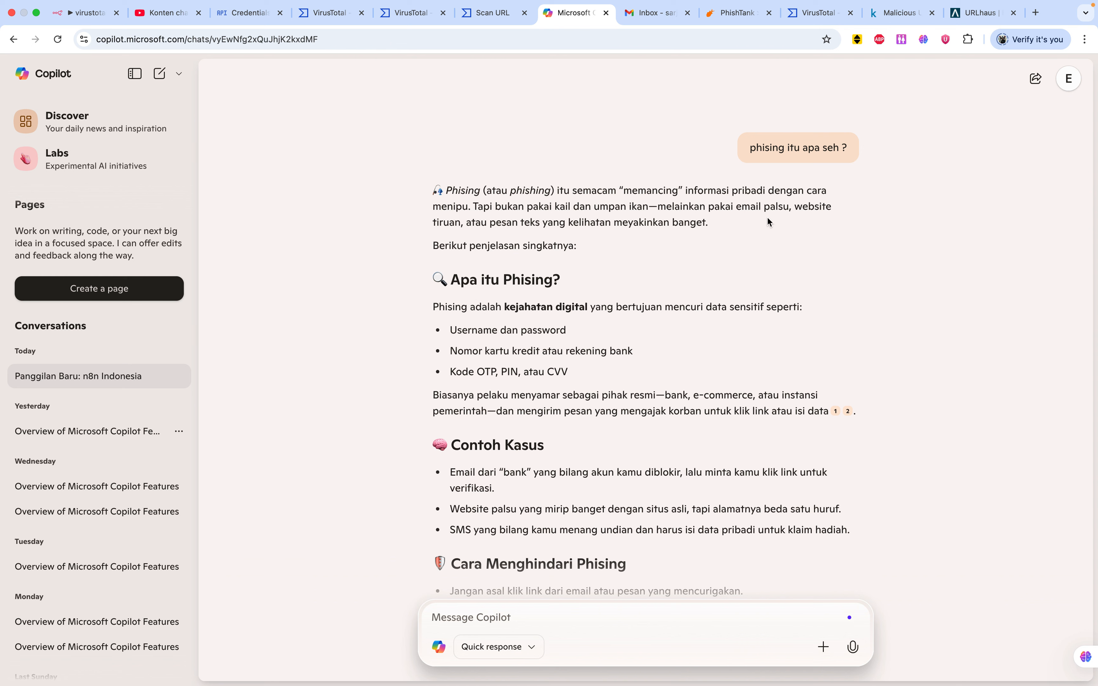
- Read the definition of phishing in Copilot's answer and highlight the "Kode OTP, PIN, atau CVV" item
{"action": "scroll", "coordinate": [593, 224], "scroll_direction": "down", "scroll_amount": 1}
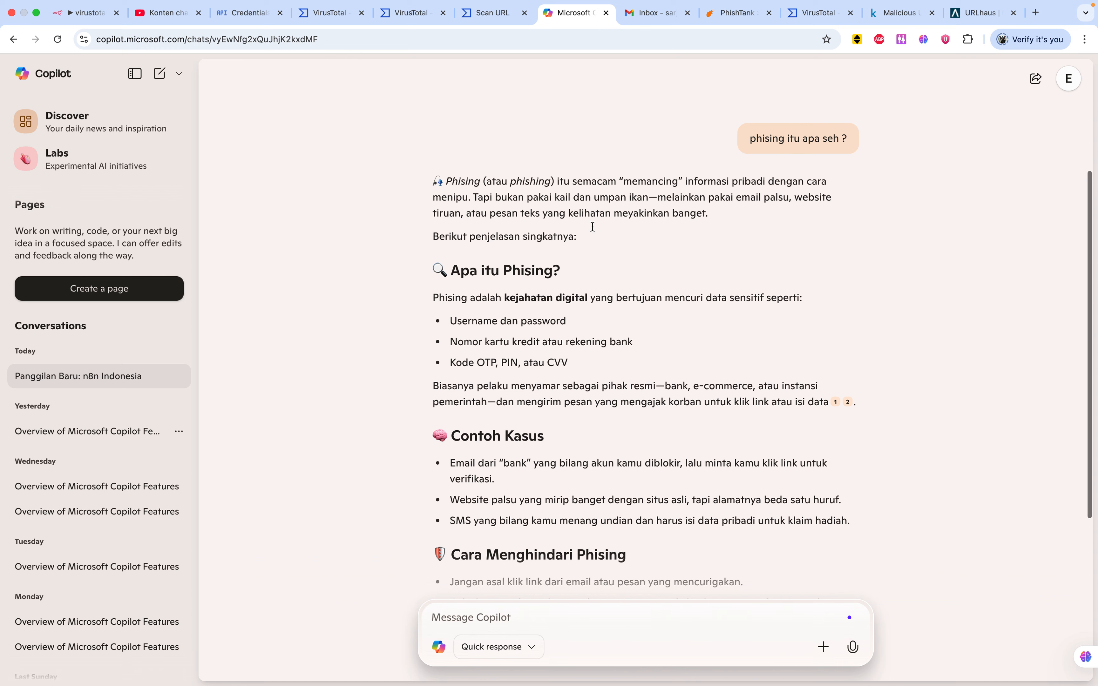
{"action": "scroll", "coordinate": [617, 208], "scroll_direction": "down", "scroll_amount": 1}
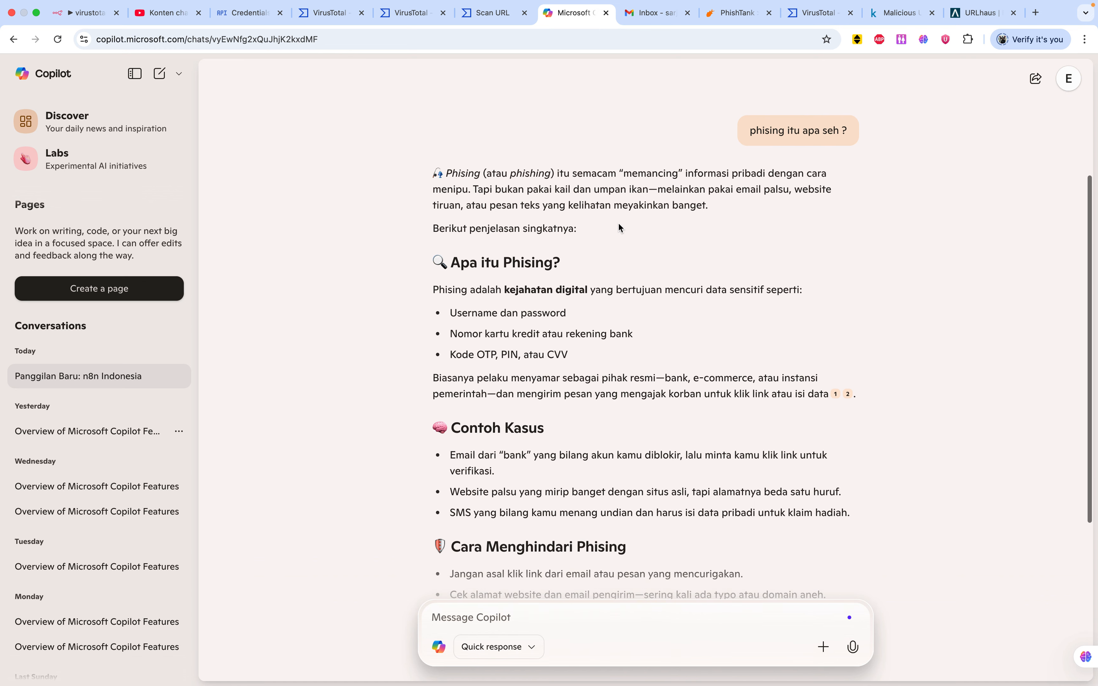
{"action": "scroll", "coordinate": [590, 227], "scroll_direction": "down", "scroll_amount": 2}
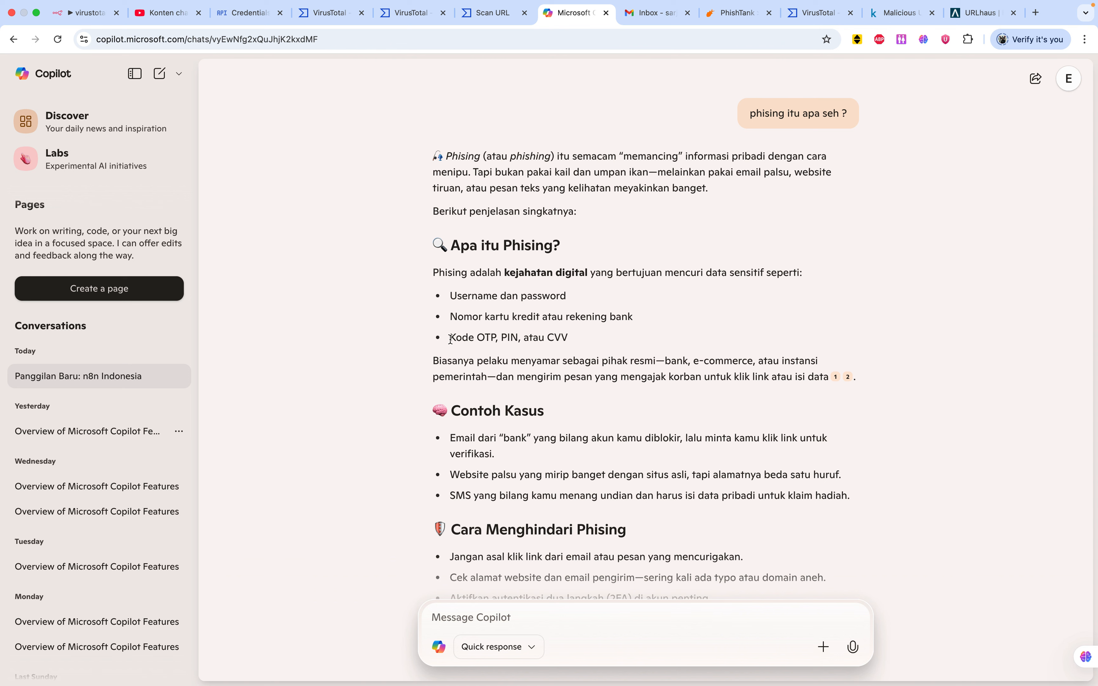
{"action": "left_click_drag", "start_coordinate": [451, 341], "coordinate": [569, 340]}
{"action": "scroll", "coordinate": [575, 380], "scroll_direction": "down", "scroll_amount": 1}
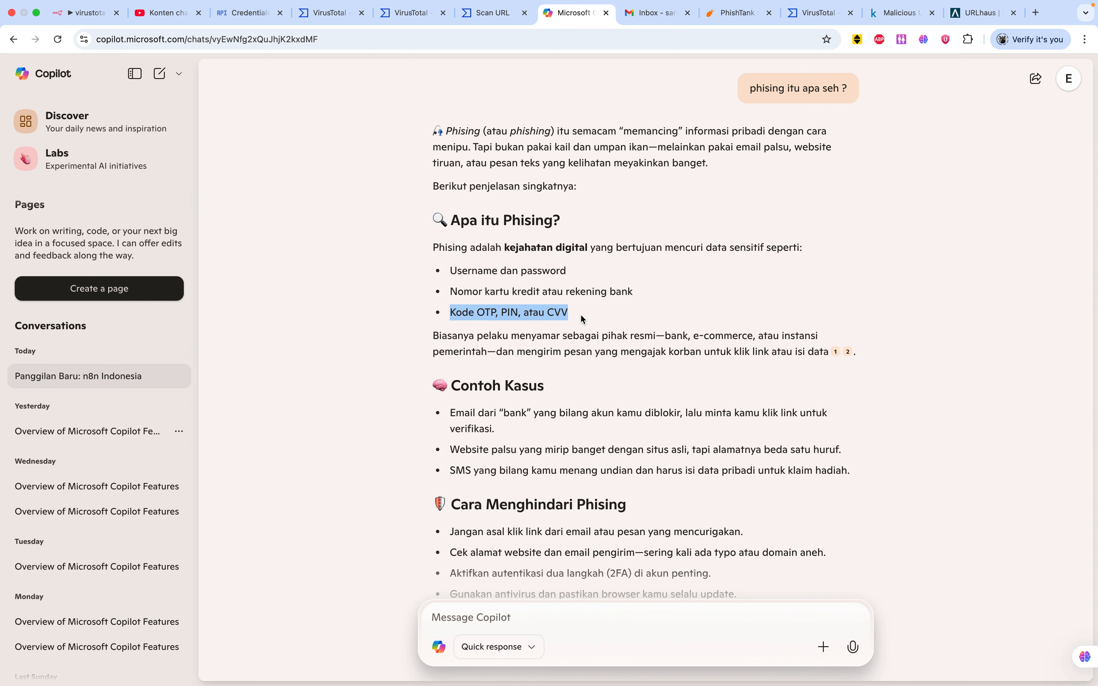
- Read the example cases and prevention tips in Copilot's answer, highlighting the "Cara Menghindari Phising" heading and clearing the highlight
{"action": "scroll", "coordinate": [590, 331], "scroll_direction": "down", "scroll_amount": 1}
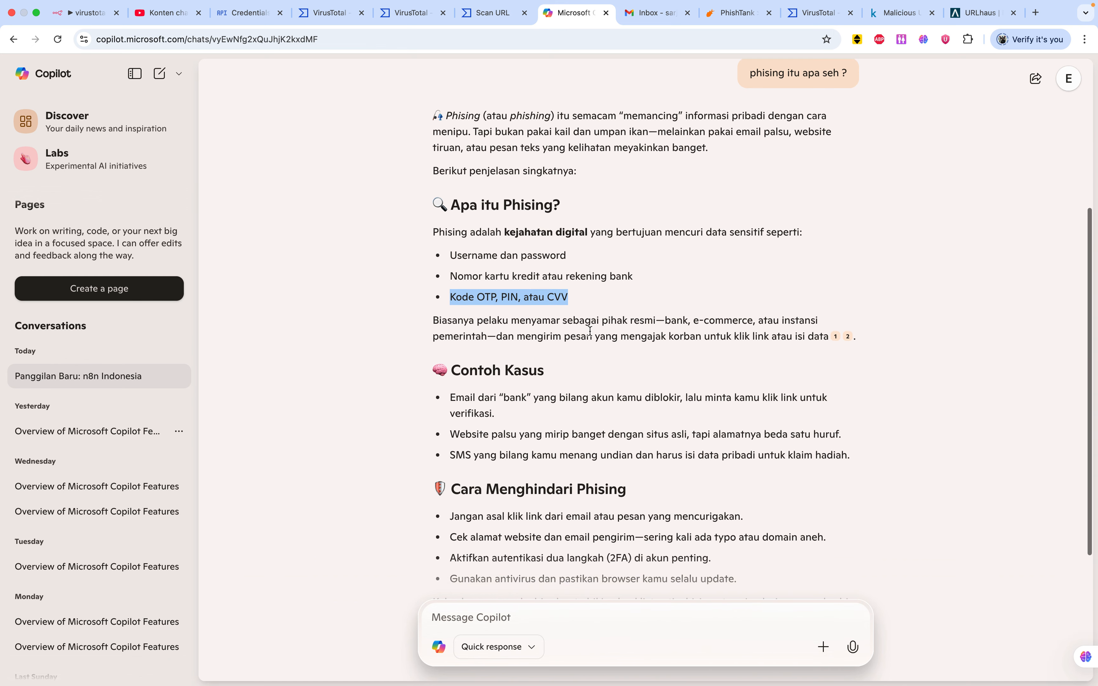
{"action": "scroll", "coordinate": [595, 306], "scroll_direction": "down", "scroll_amount": 1}
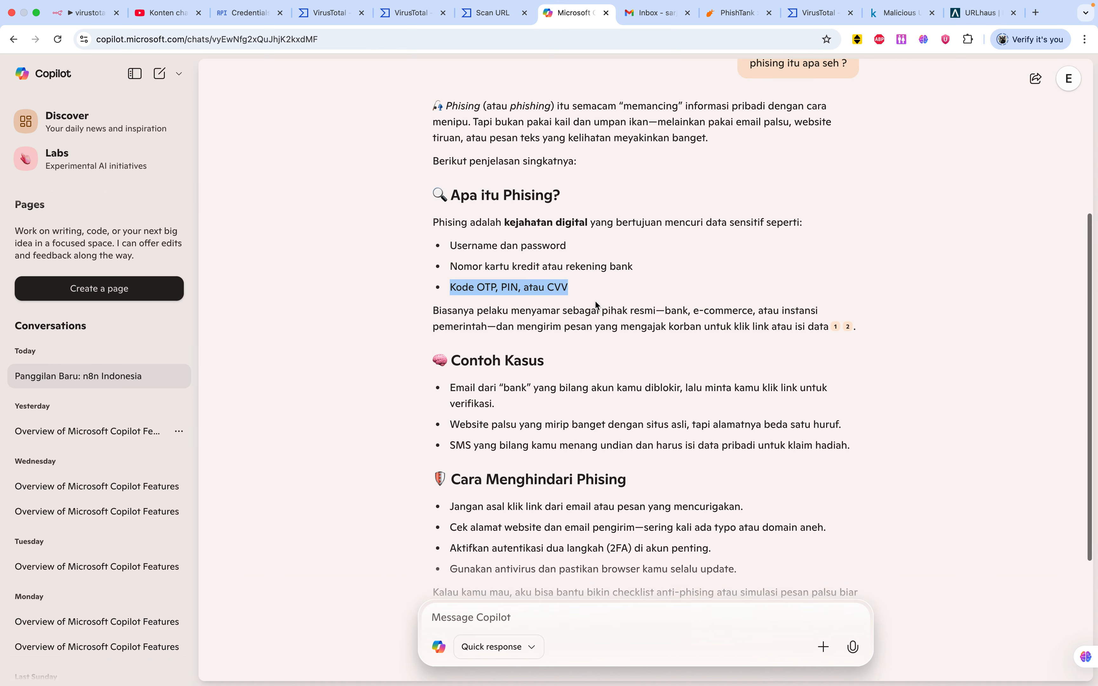
{"action": "scroll", "coordinate": [590, 308], "scroll_direction": "down", "scroll_amount": 2}
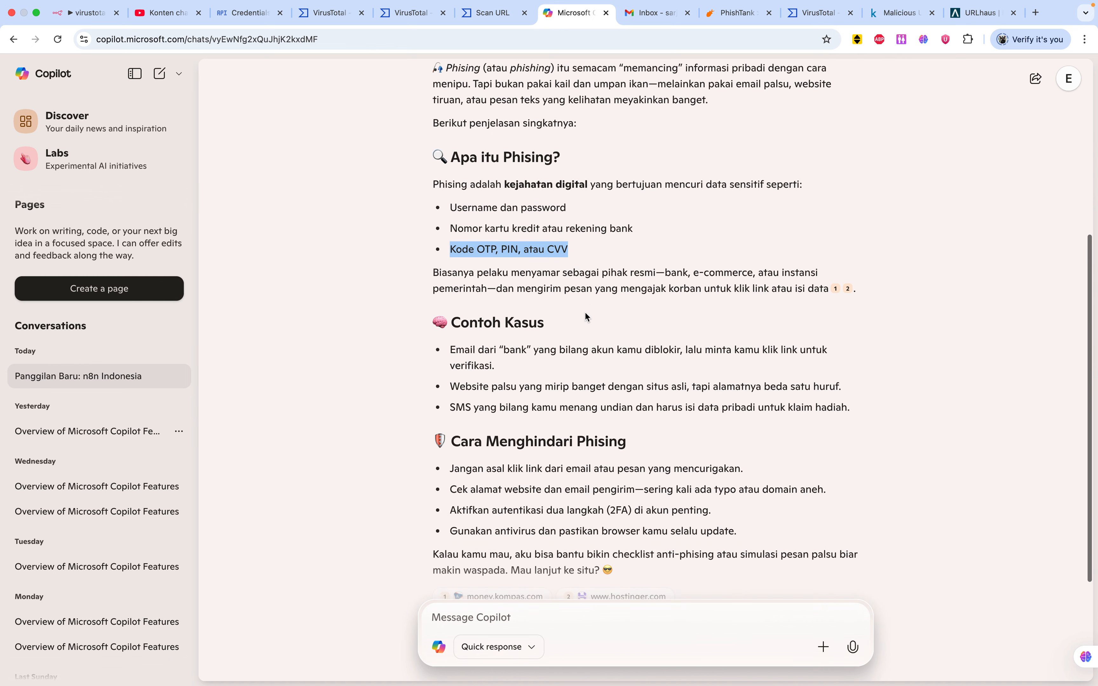
{"action": "scroll", "coordinate": [584, 312], "scroll_direction": "down", "scroll_amount": 3}
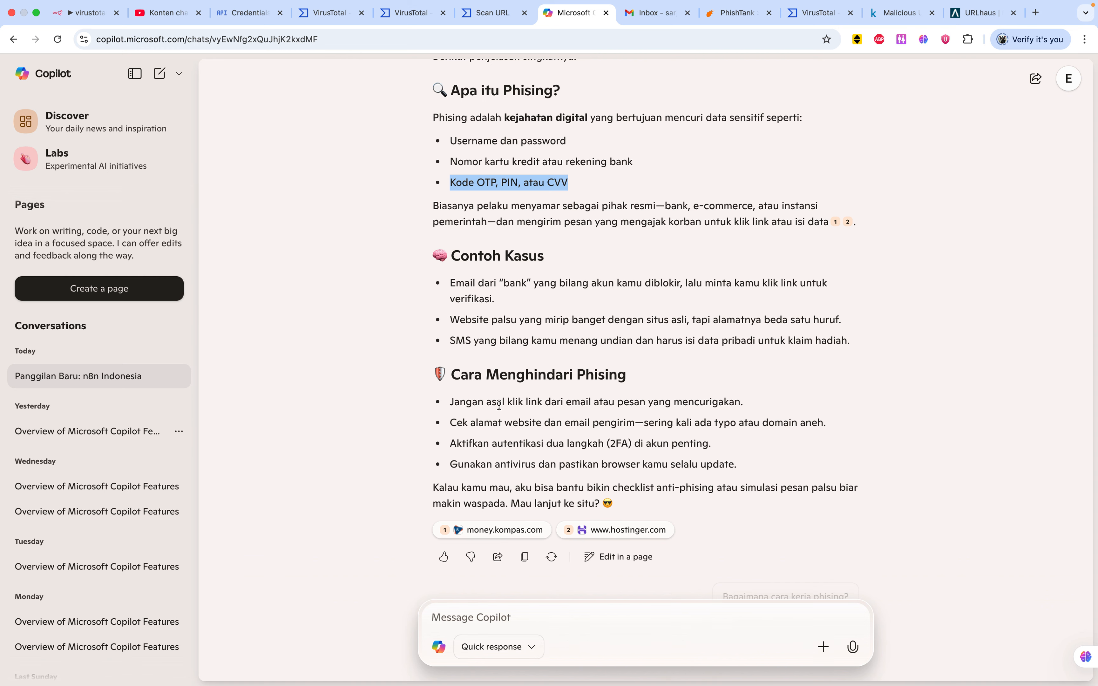
{"action": "left_click_drag", "start_coordinate": [458, 376], "coordinate": [626, 381]}
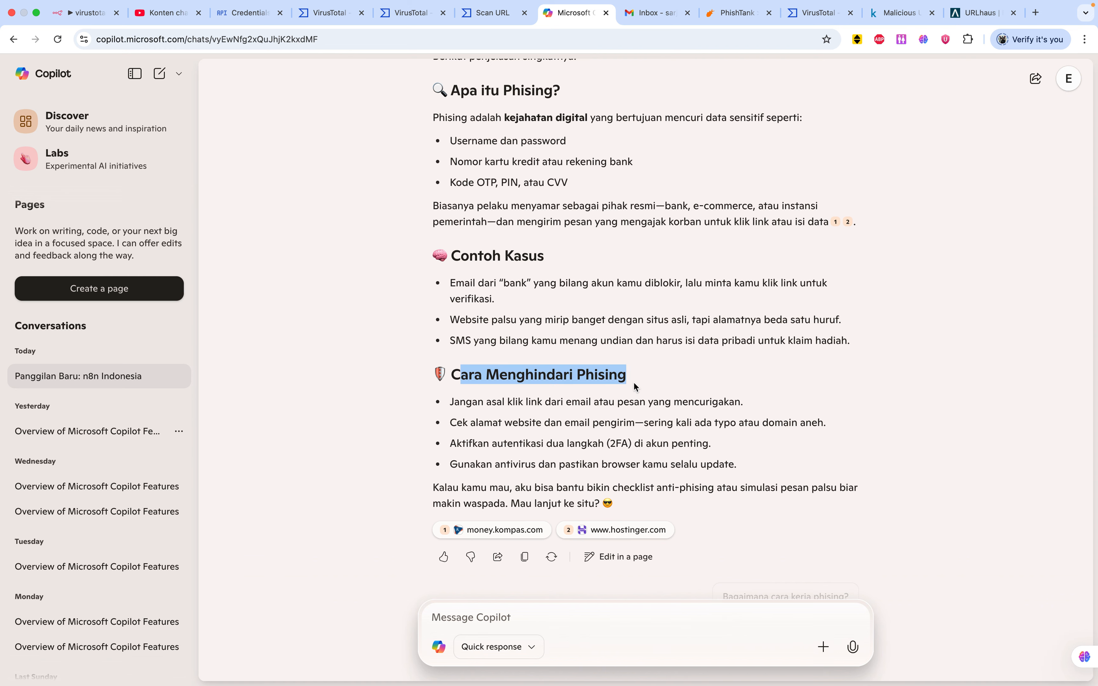
{"action": "left_click", "coordinate": [655, 368]}
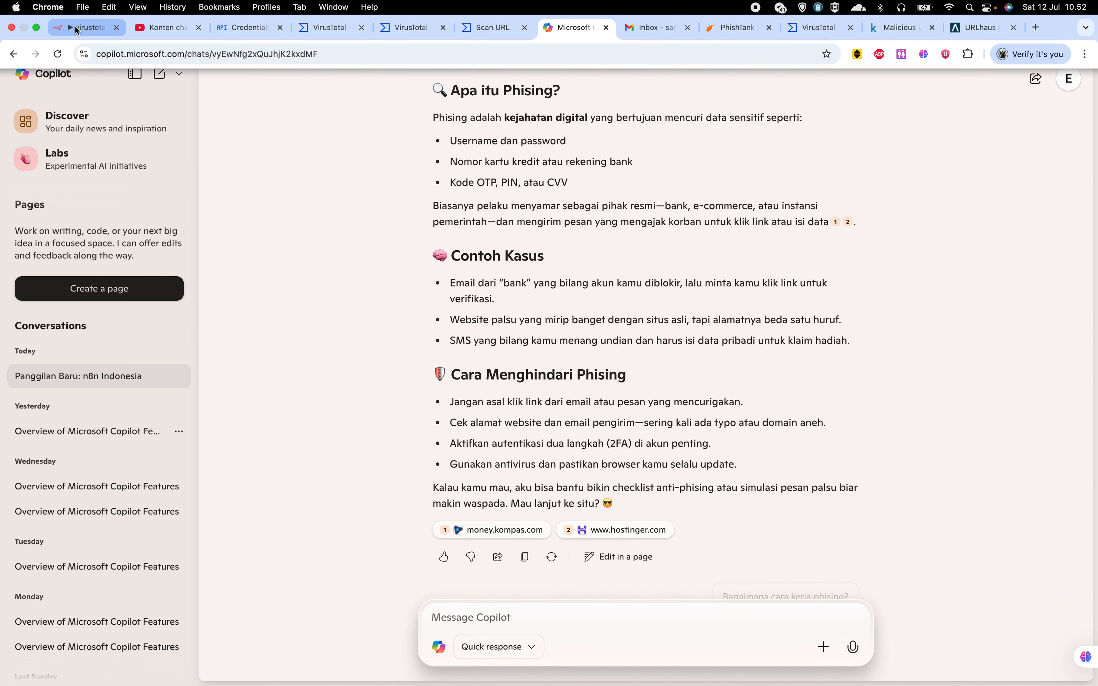
- Return to the virustotal workflow in n8n and look over its nodes on the canvas
{"action": "left_click", "coordinate": [84, 27]}
{"action": "scroll", "coordinate": [407, 278], "scroll_direction": "up", "scroll_amount": 1}
{"action": "scroll", "coordinate": [407, 278], "scroll_direction": "down", "scroll_amount": 1}
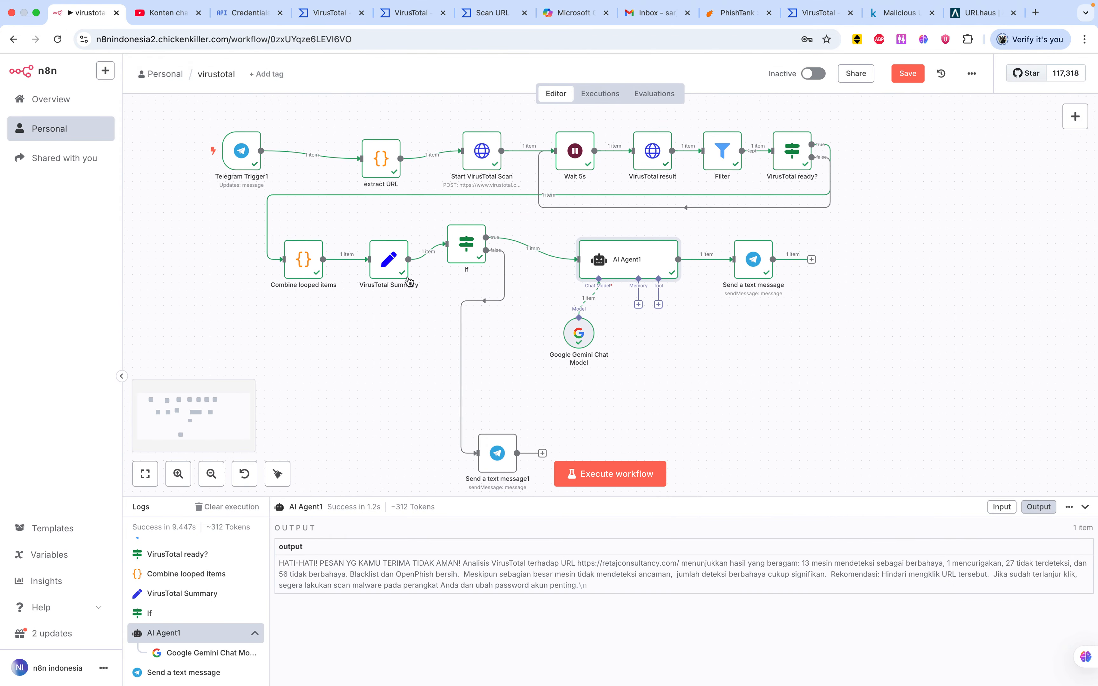
{"action": "scroll", "coordinate": [407, 276], "scroll_direction": "down", "scroll_amount": 1}
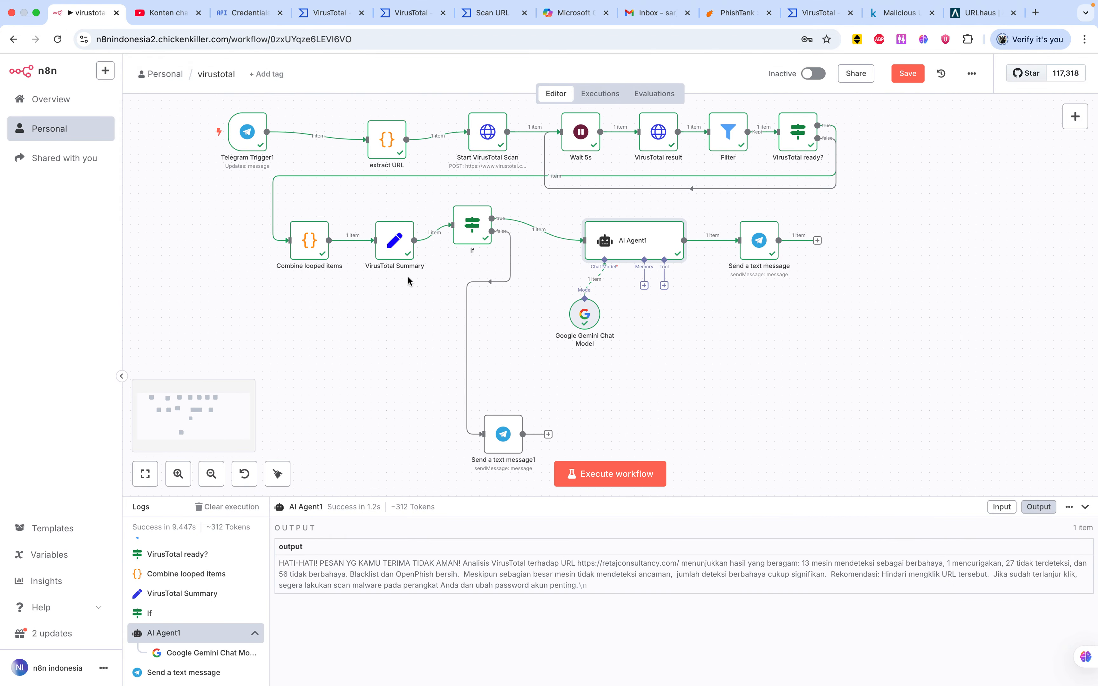
{"action": "scroll", "coordinate": [407, 277], "scroll_direction": "up", "scroll_amount": 1}
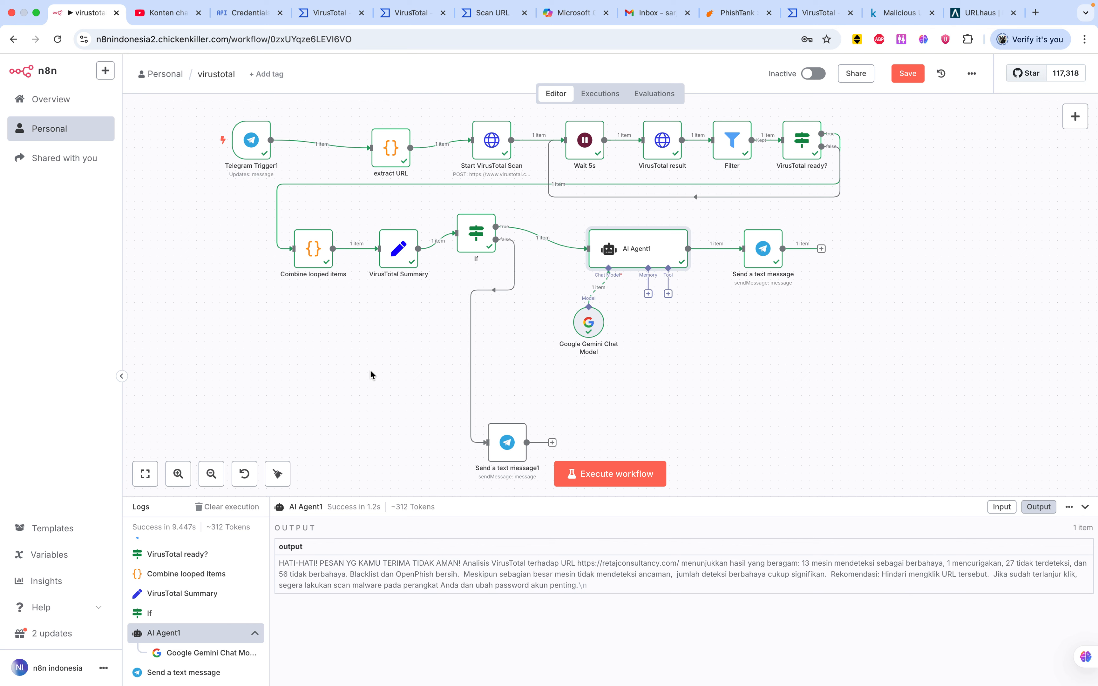
{"action": "right_click", "coordinate": [223, 295]}
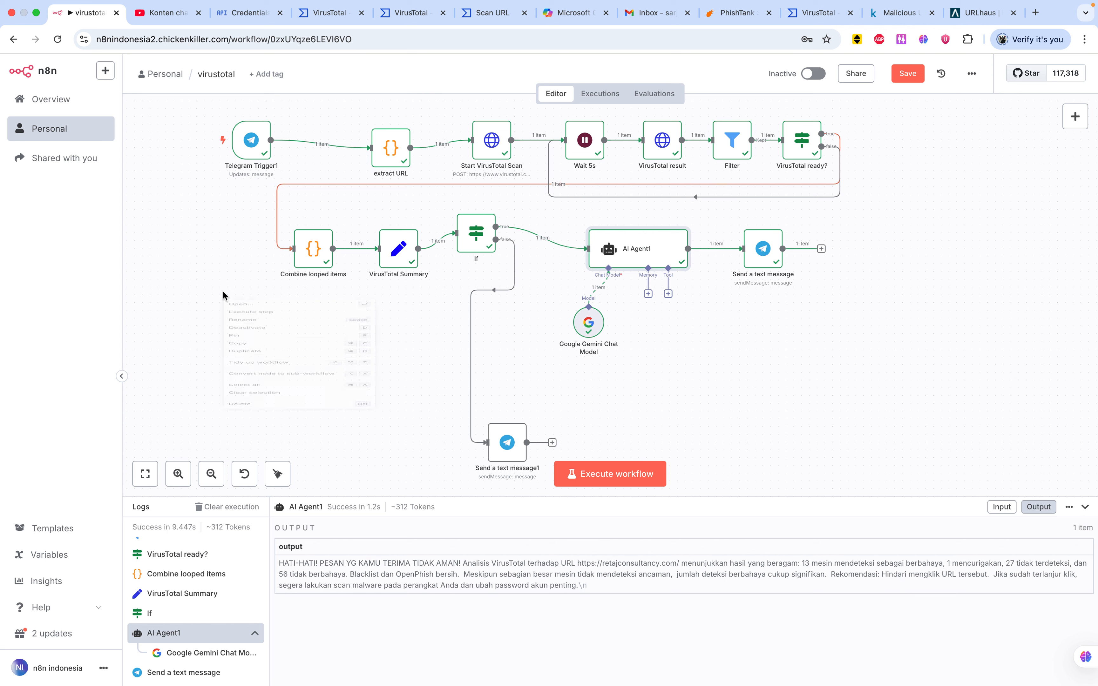
{"action": "left_click", "coordinate": [182, 319]}
{"action": "right_click", "coordinate": [169, 334]}
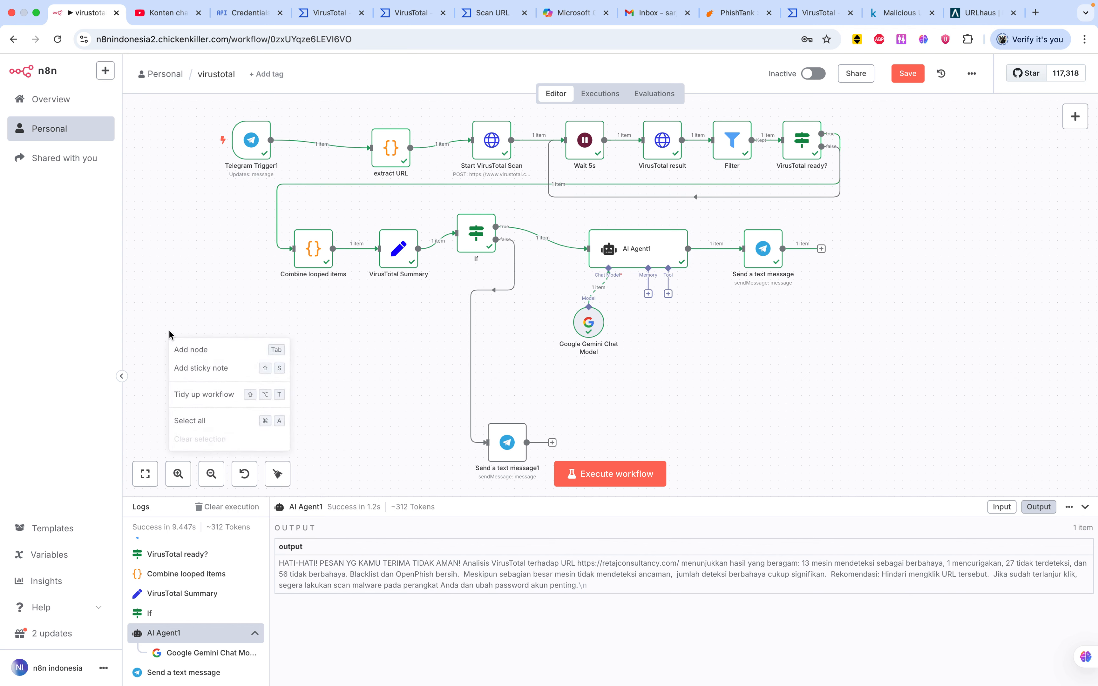
{"action": "left_click", "coordinate": [202, 259]}
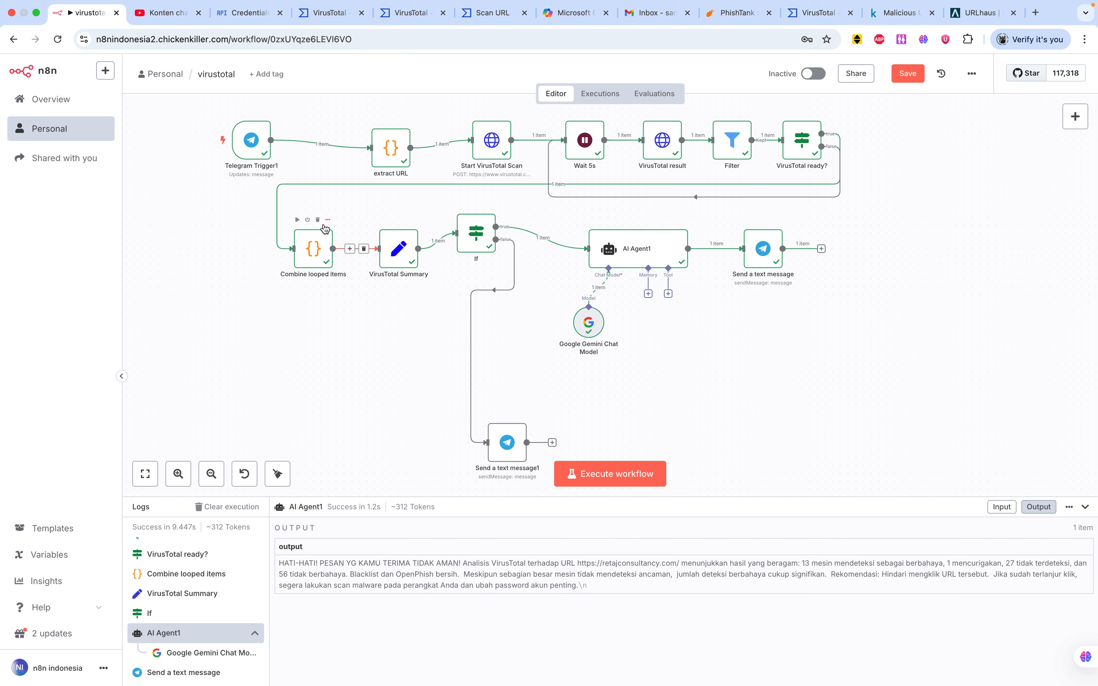
- Open the Telegram Trigger1 node to view its credential setting, and return to the canvas
{"action": "right_click", "coordinate": [258, 153]}
{"action": "left_click", "coordinate": [272, 162]}
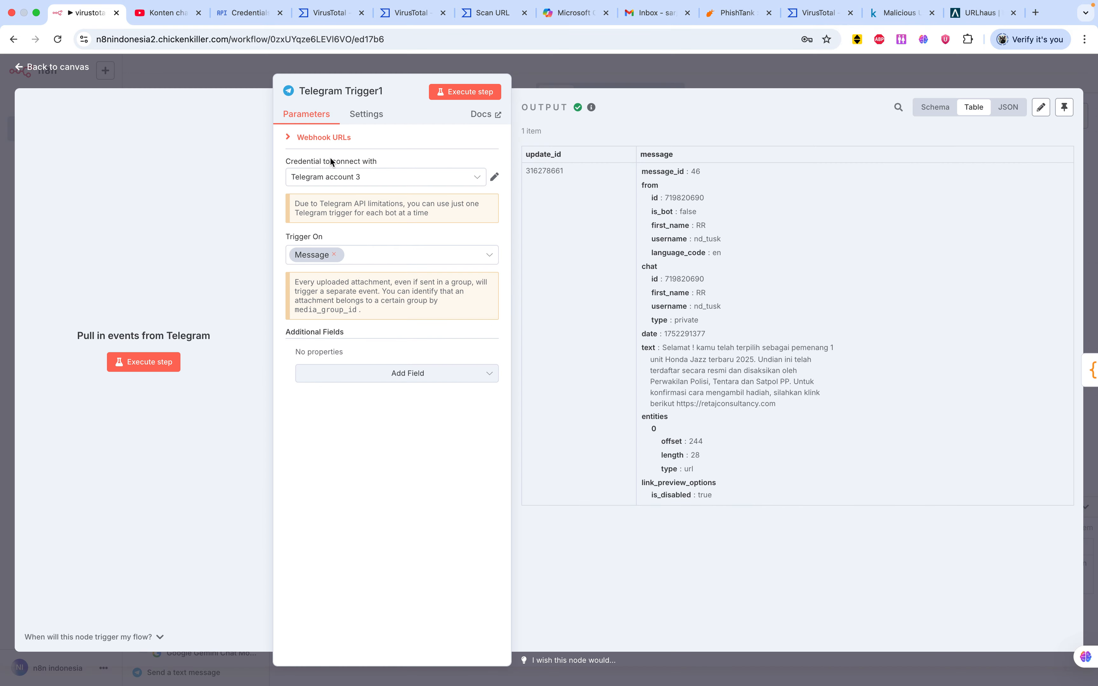
{"action": "left_click", "coordinate": [55, 67]}
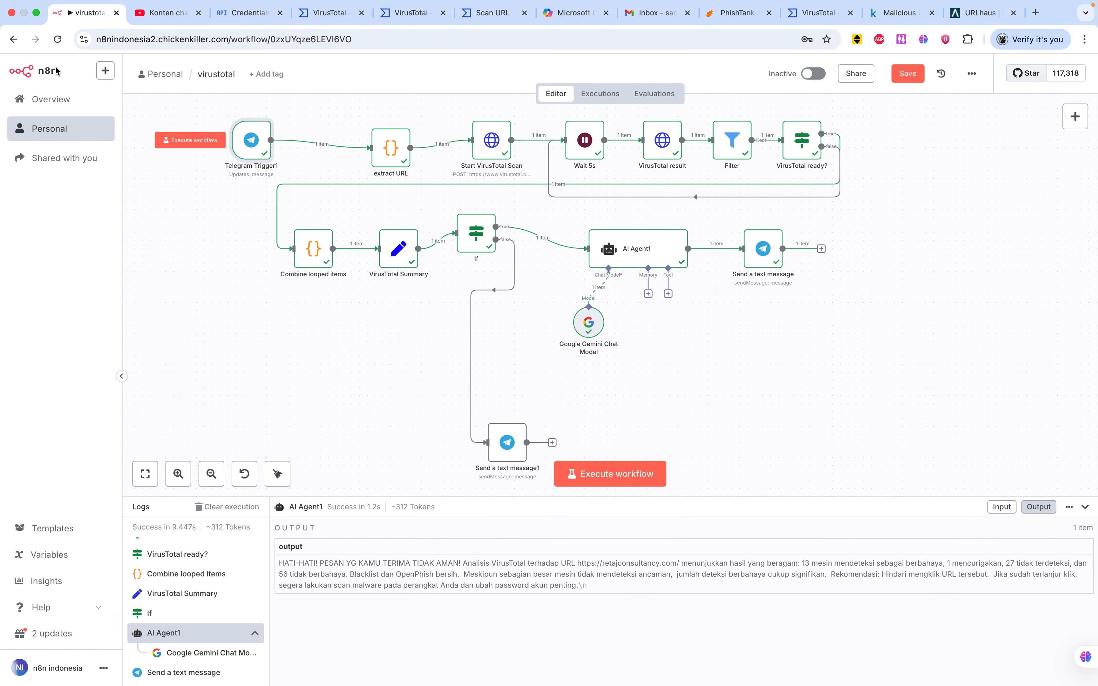
- Open the Send a text message1 node, view its available Telegram credentials without changing the selection, and return to the canvas
{"action": "right_click", "coordinate": [507, 444]}
{"action": "left_click", "coordinate": [487, 187]}
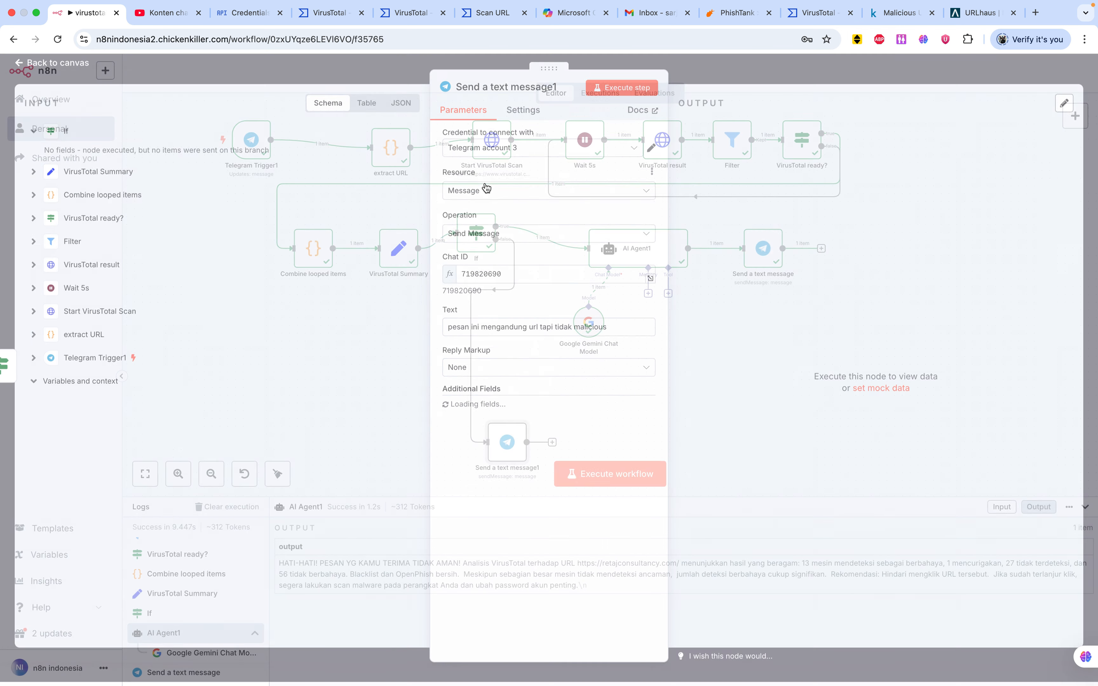
{"action": "left_click", "coordinate": [536, 151]}
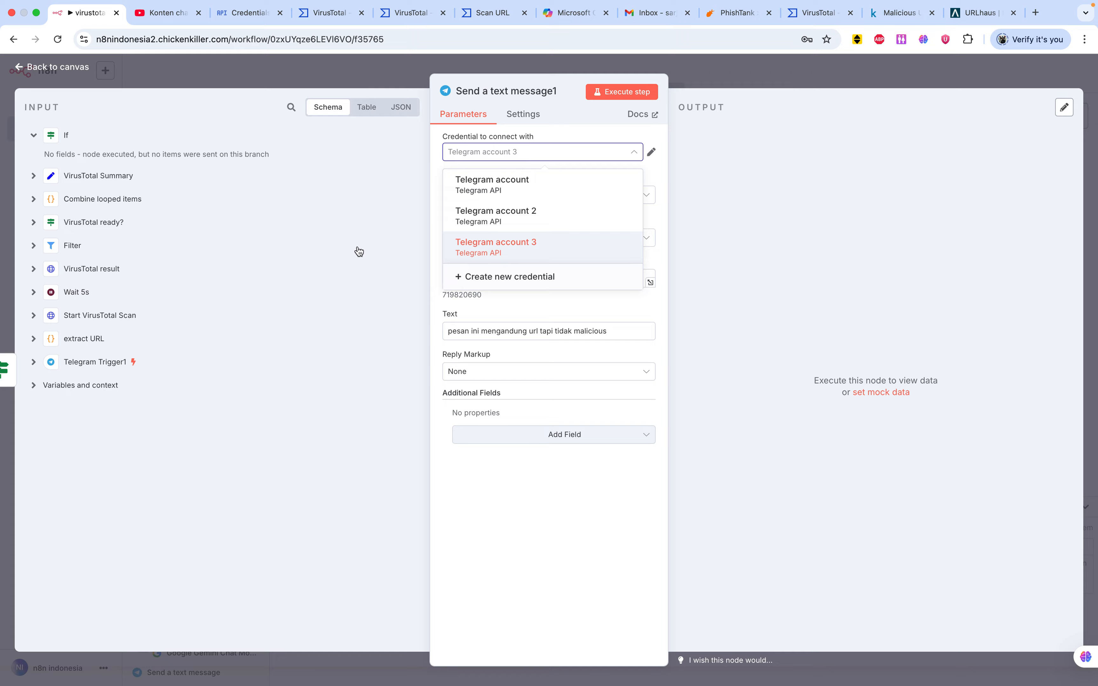
{"action": "left_click", "coordinate": [377, 233]}
{"action": "left_click", "coordinate": [53, 69]}
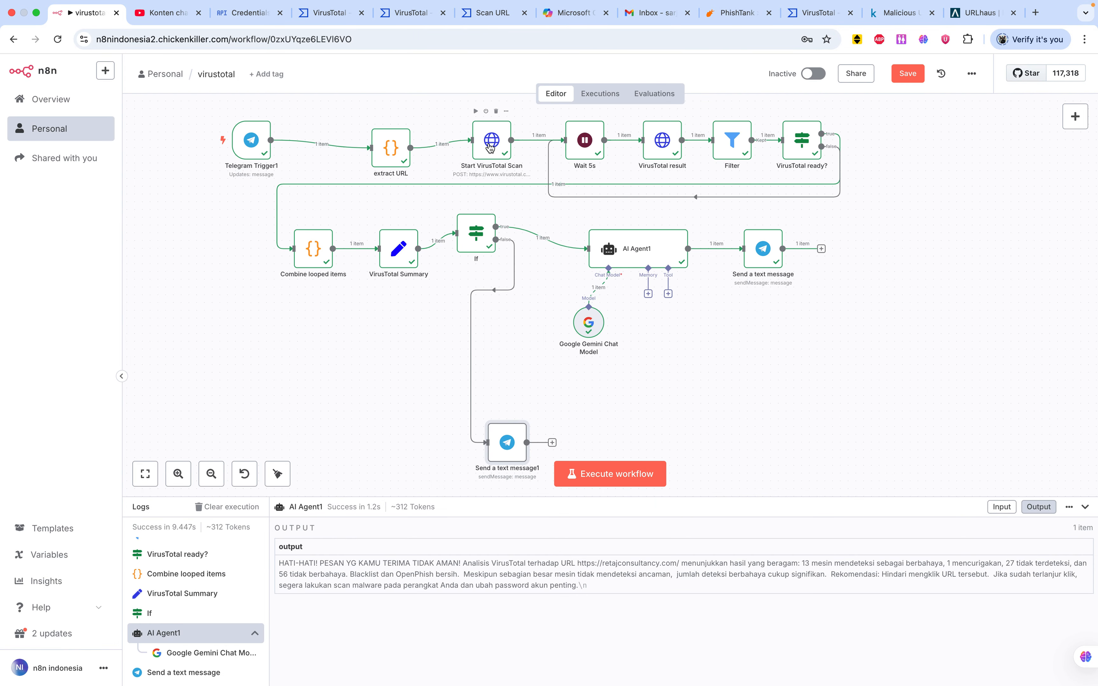
- View the API key page in VirusTotal, and open the Start VirusTotal Scan node in the n8n workflow
{"action": "left_click", "coordinate": [394, 12]}
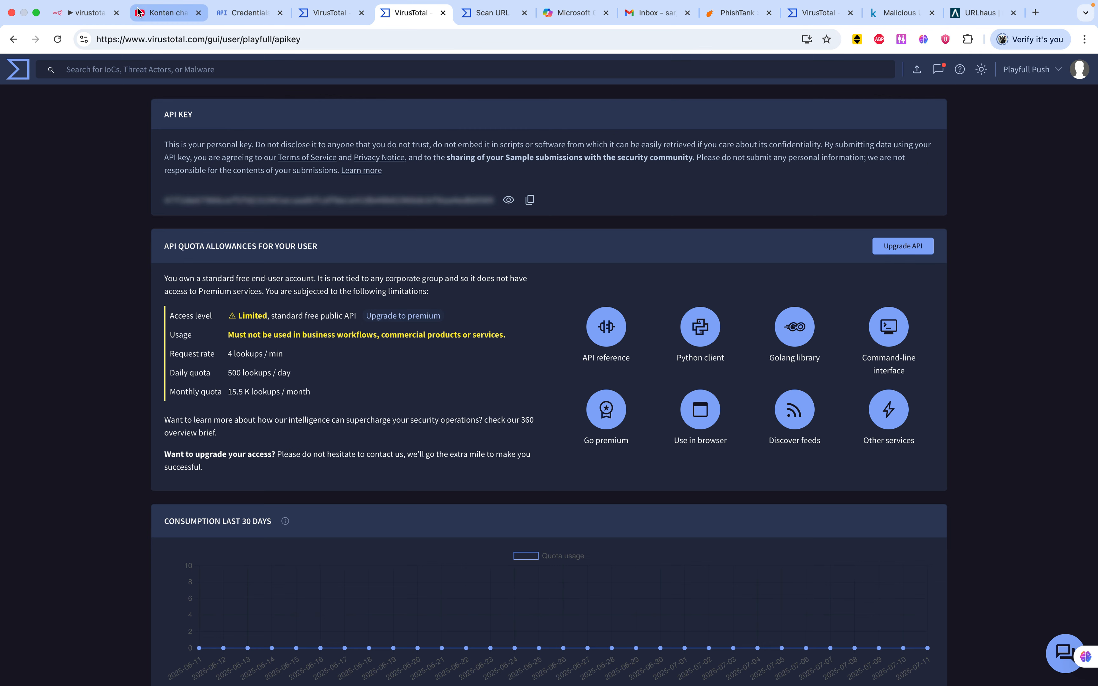
{"action": "left_click", "coordinate": [86, 13]}
{"action": "right_click", "coordinate": [500, 150]}
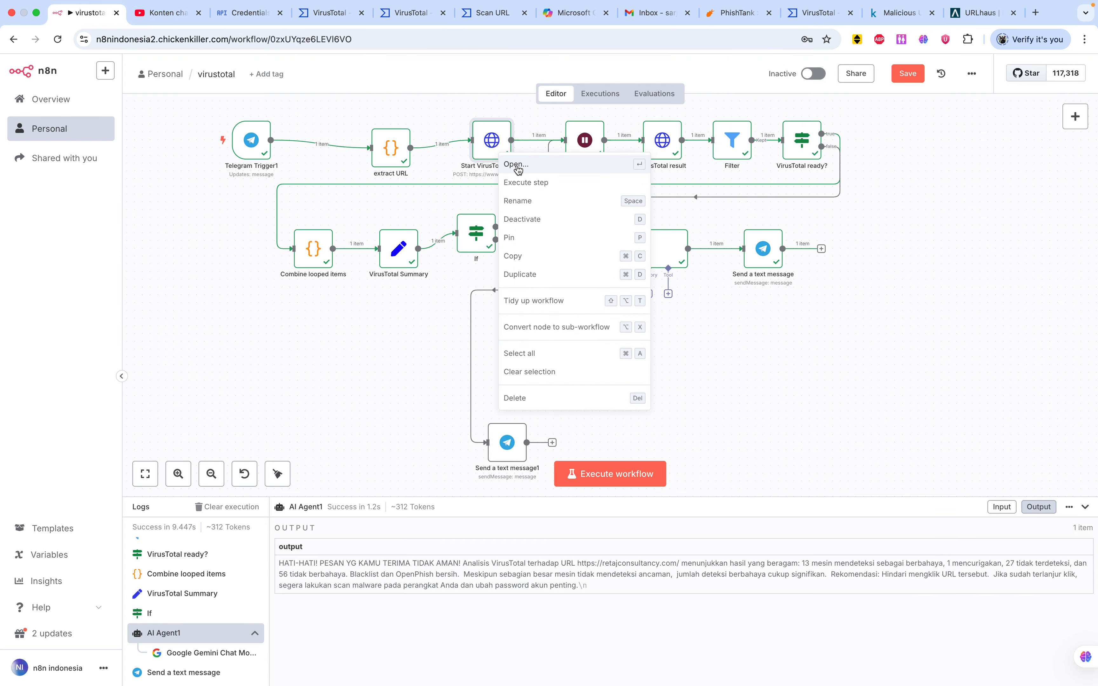
{"action": "left_click", "coordinate": [519, 178]}
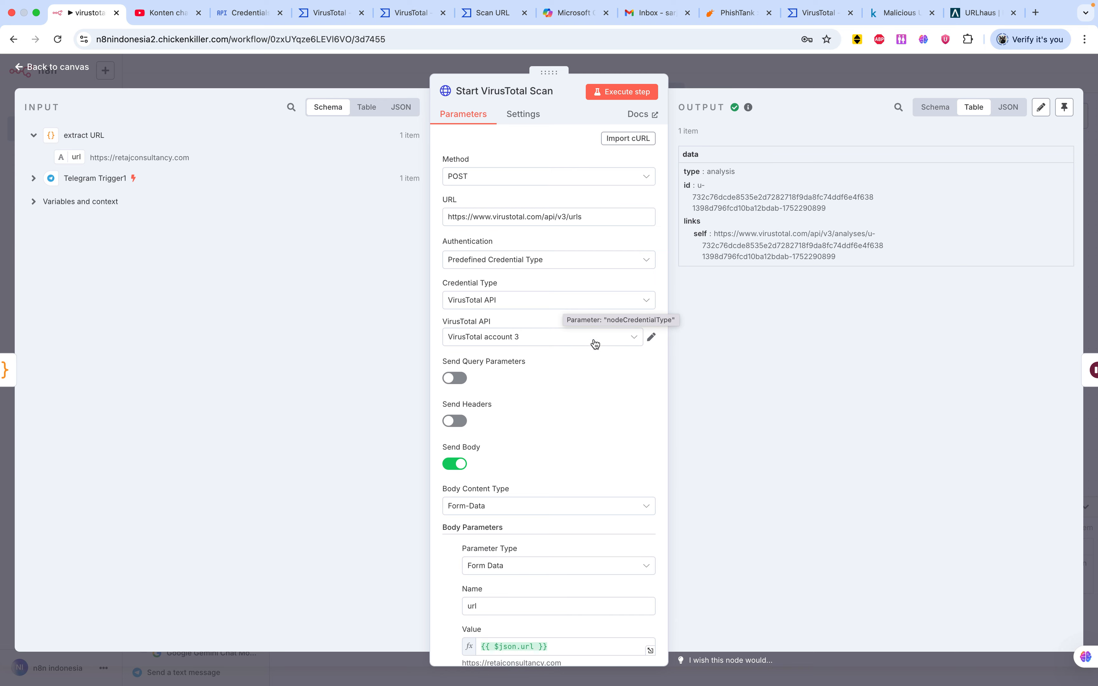
- Start a new VirusTotal API credential from the Start VirusTotal Scan node and fill its API Token with the key copied from the VirusTotal site
{"action": "left_click", "coordinate": [632, 341]}
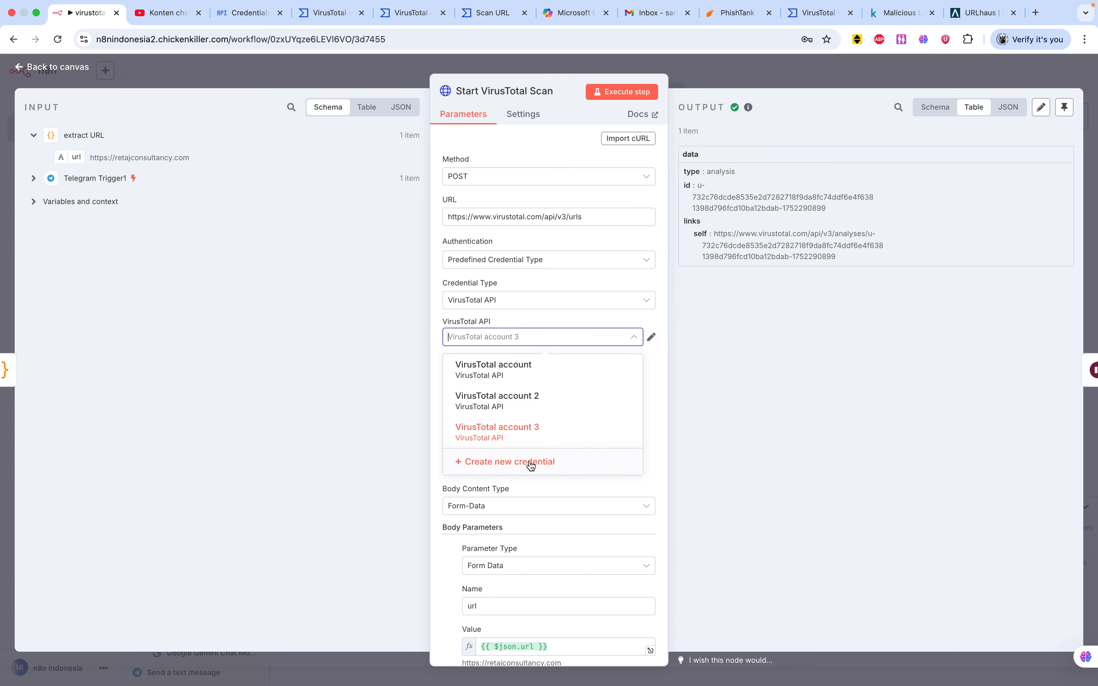
{"action": "left_click", "coordinate": [532, 462]}
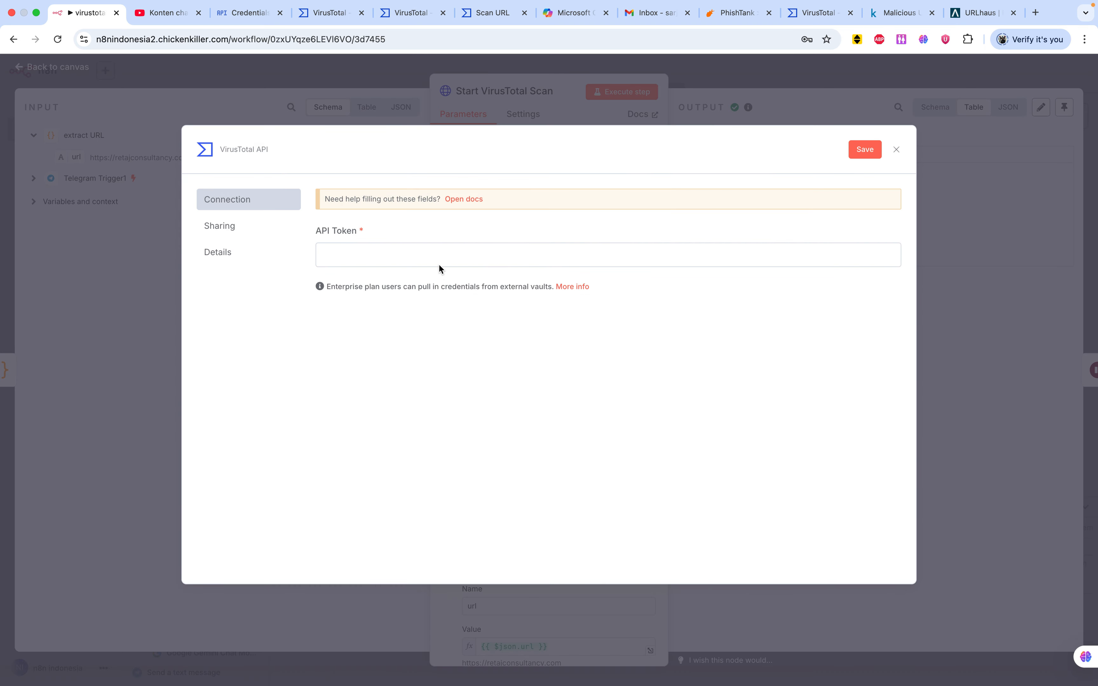
{"action": "left_click", "coordinate": [390, 260]}
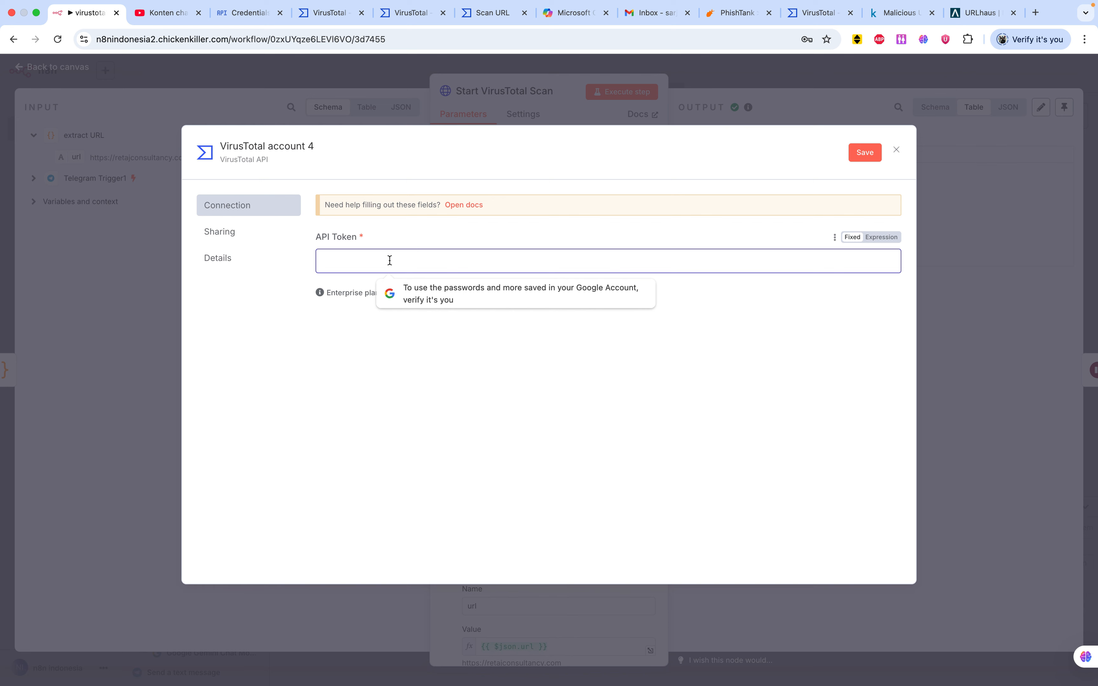
{"action": "left_click", "coordinate": [406, 16]}
{"action": "left_click", "coordinate": [529, 200]}
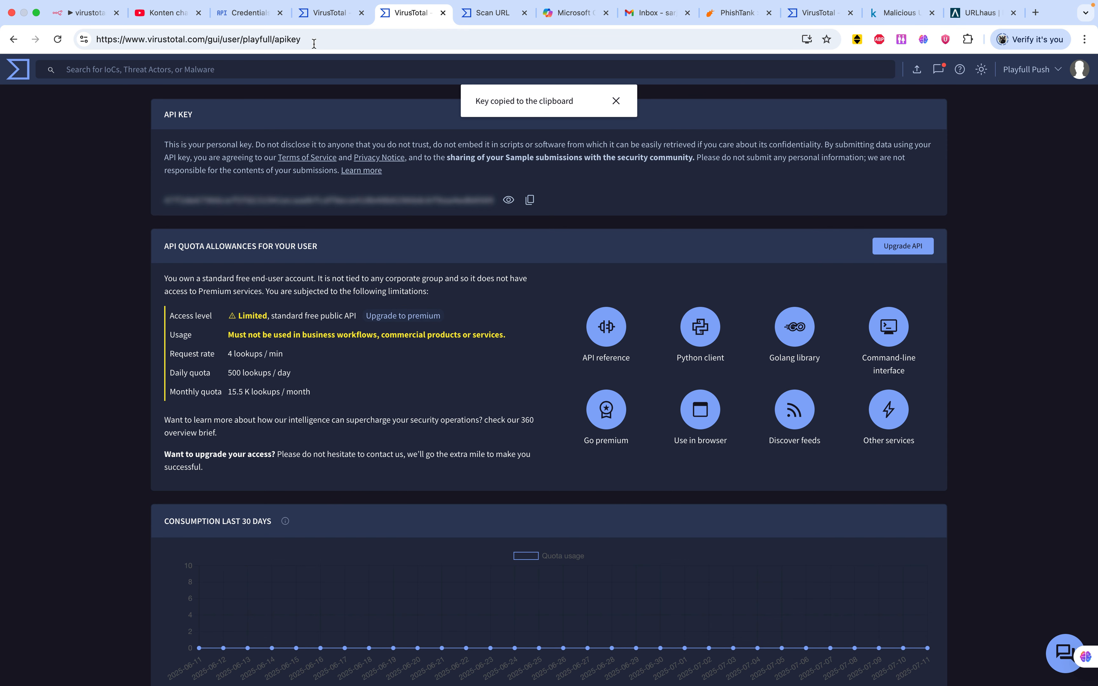
{"action": "left_click", "coordinate": [86, 12]}
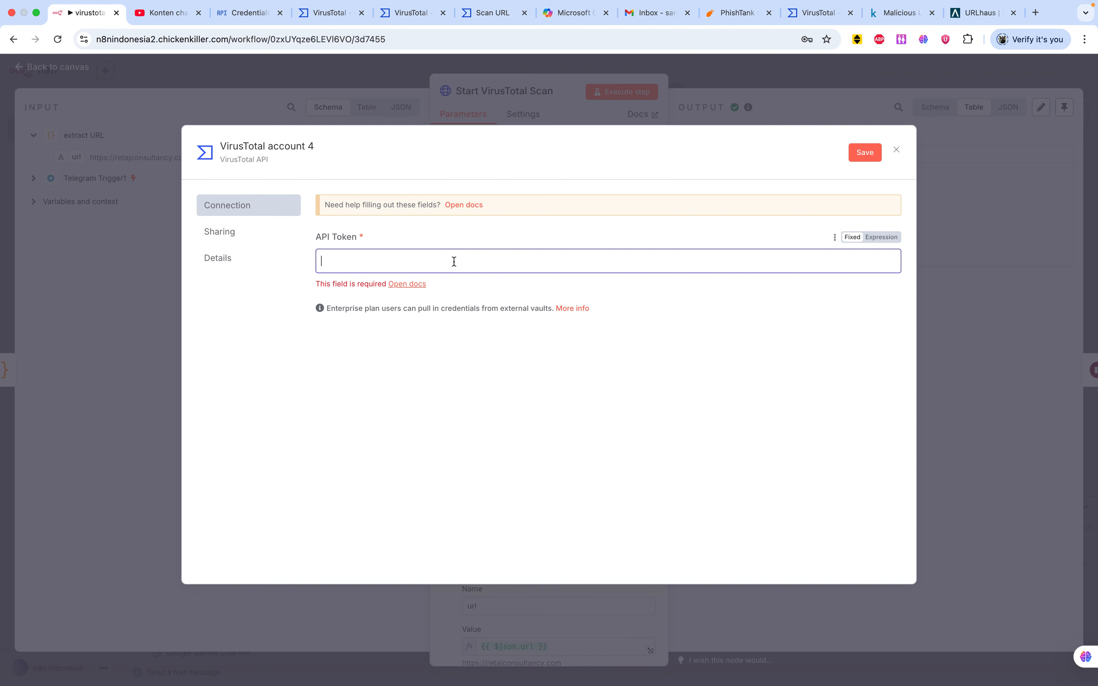
{"action": "key", "text": "super+v"}
{"action": "left_click", "coordinate": [453, 262]}
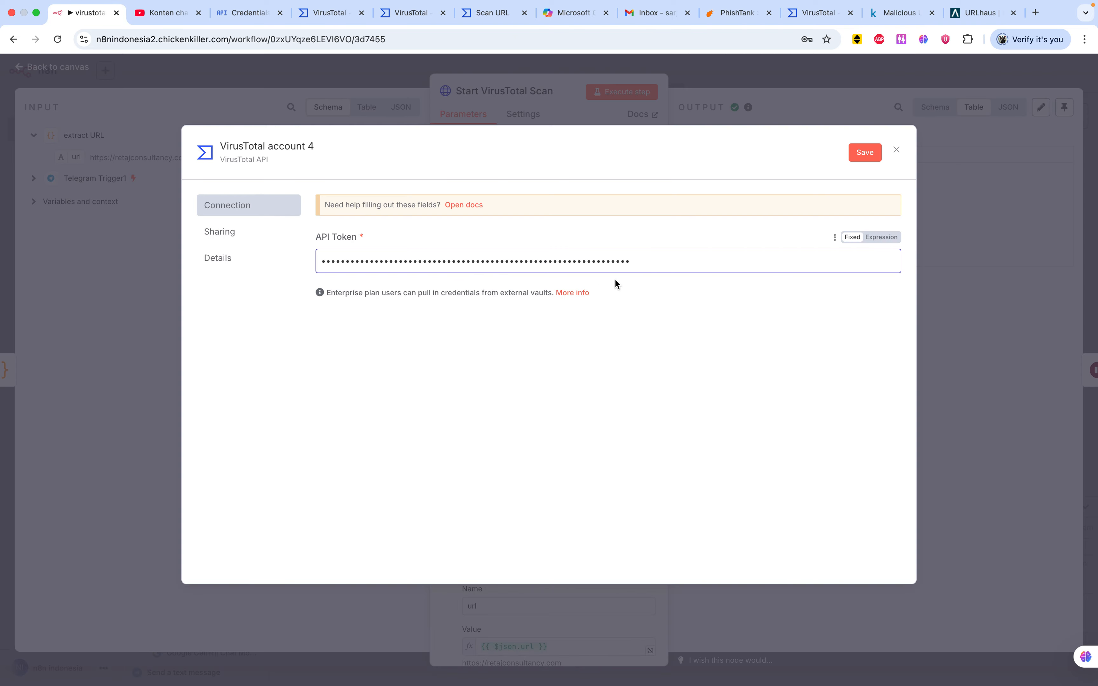
- Discard the unsaved VirusTotal API credential and return from the Start VirusTotal Scan node to the workflow canvas
{"action": "left_click", "coordinate": [897, 150]}
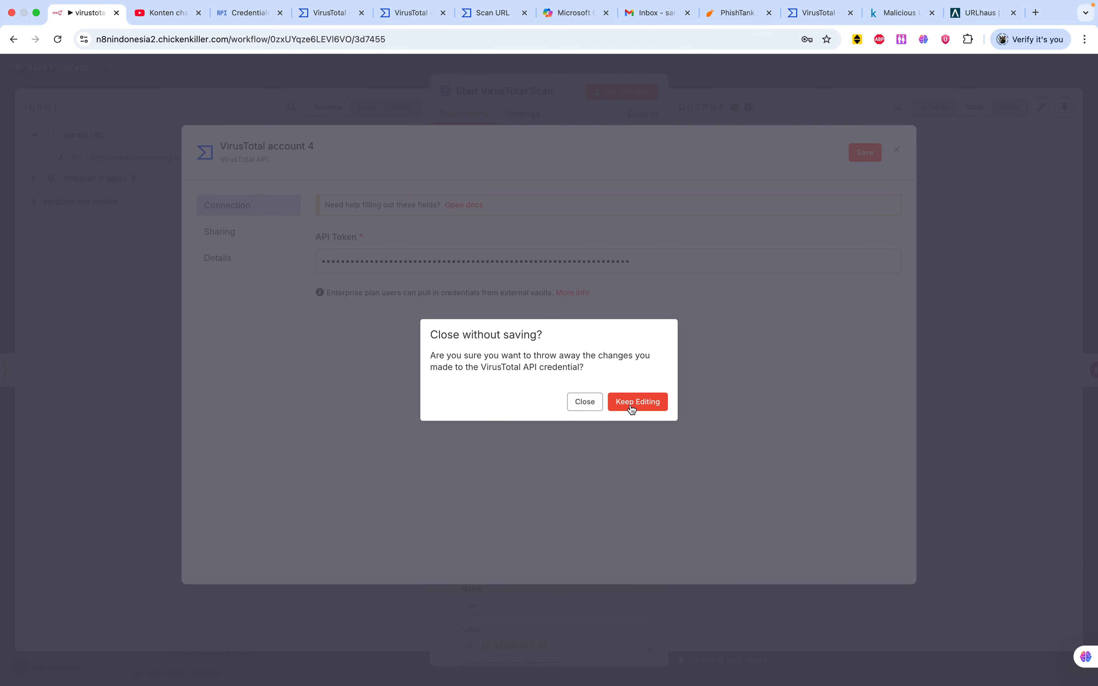
{"action": "left_click", "coordinate": [590, 402]}
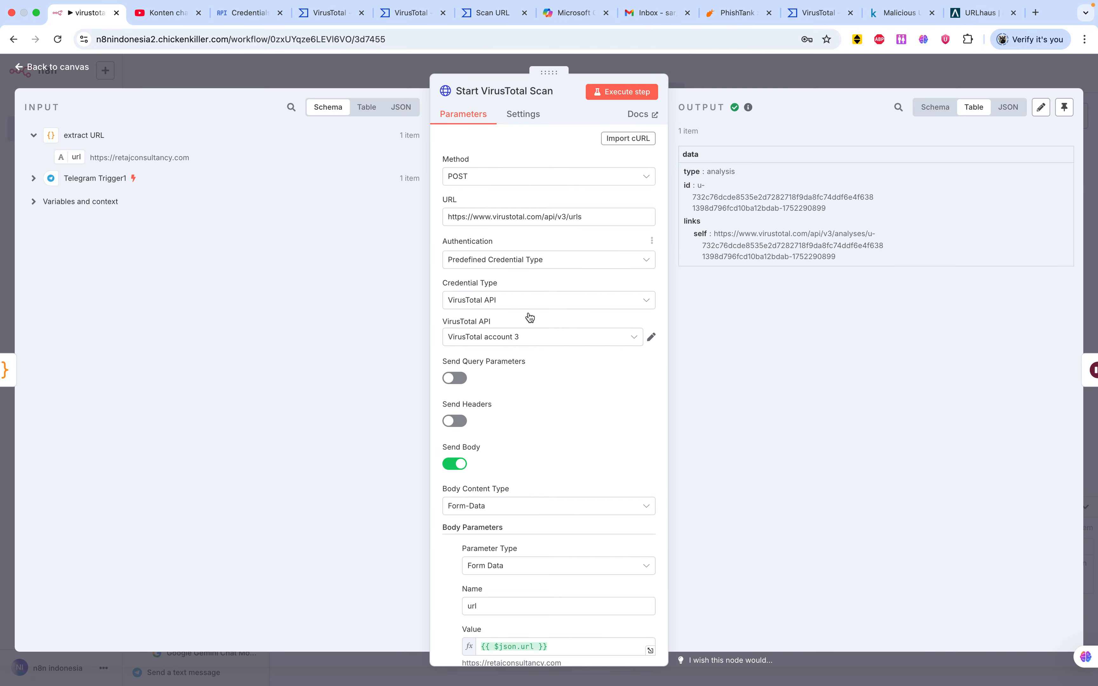
{"action": "left_click", "coordinate": [79, 66]}
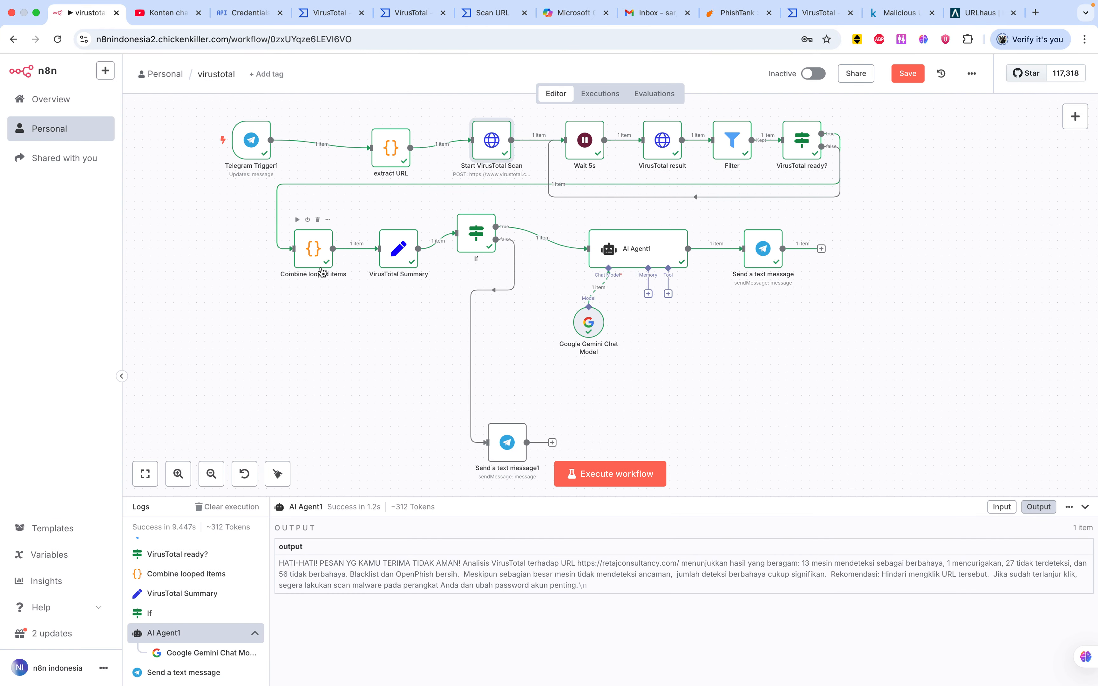